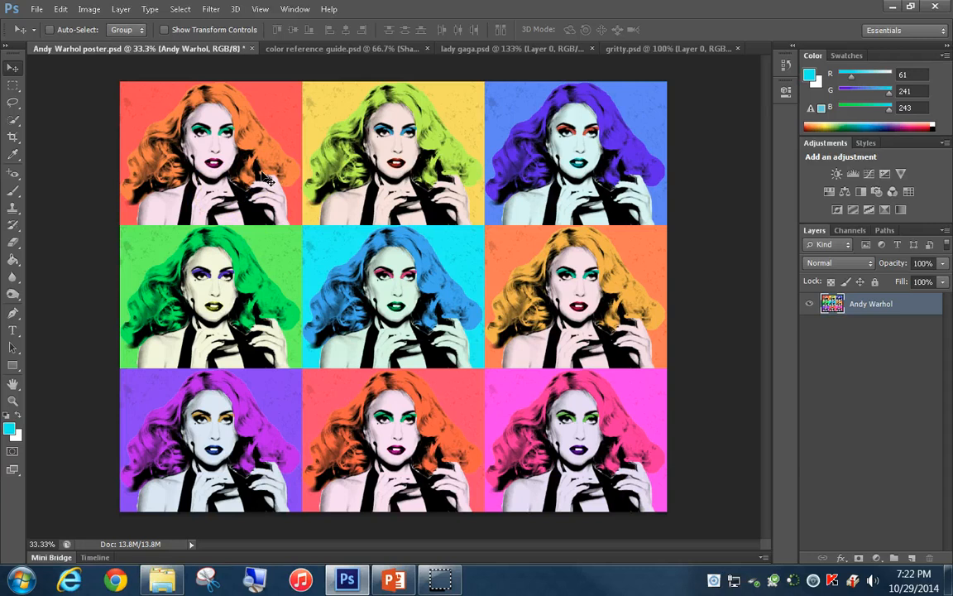
# Step: Switch to Windows Explorer and open the A1 > Advanced > 7 - Andy Warhol Project folder
pyautogui.click(169, 581)
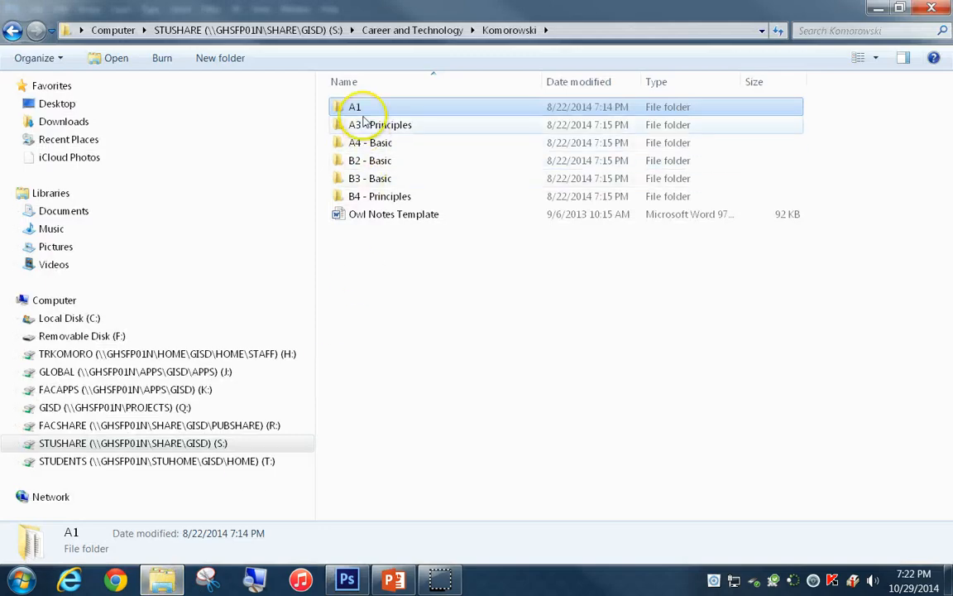
pyautogui.doubleClick(356, 110)
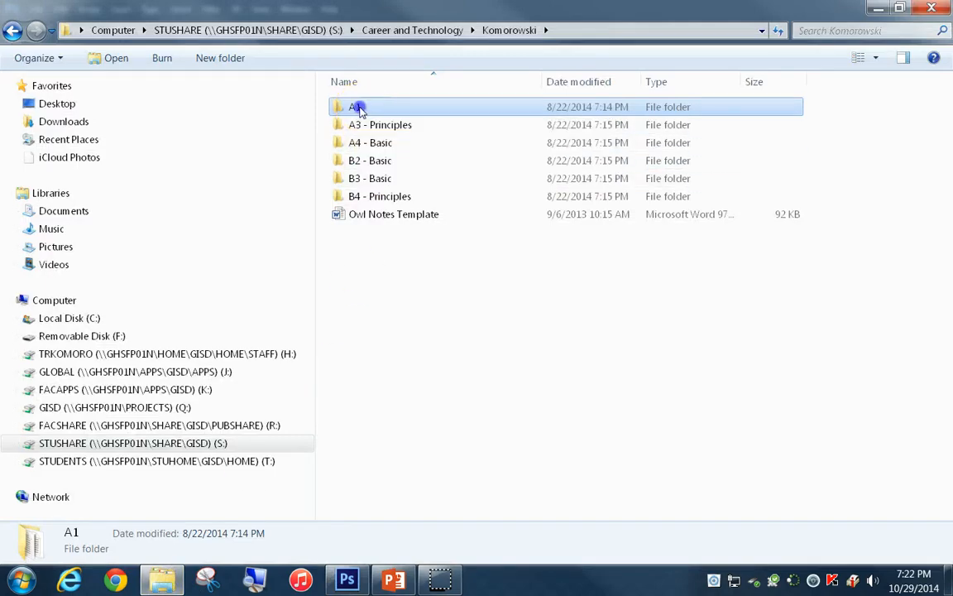
pyautogui.doubleClick(364, 108)
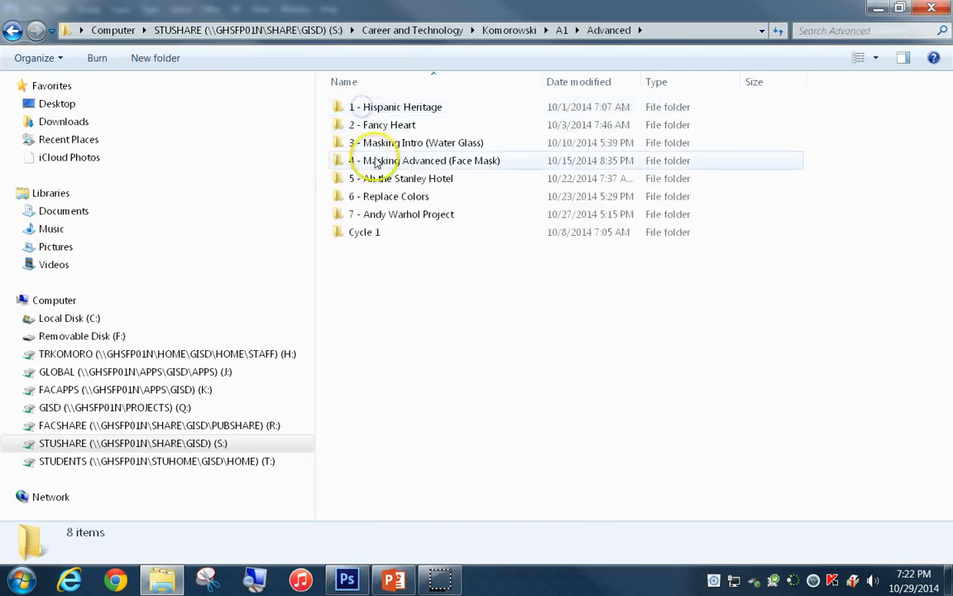
pyautogui.doubleClick(369, 216)
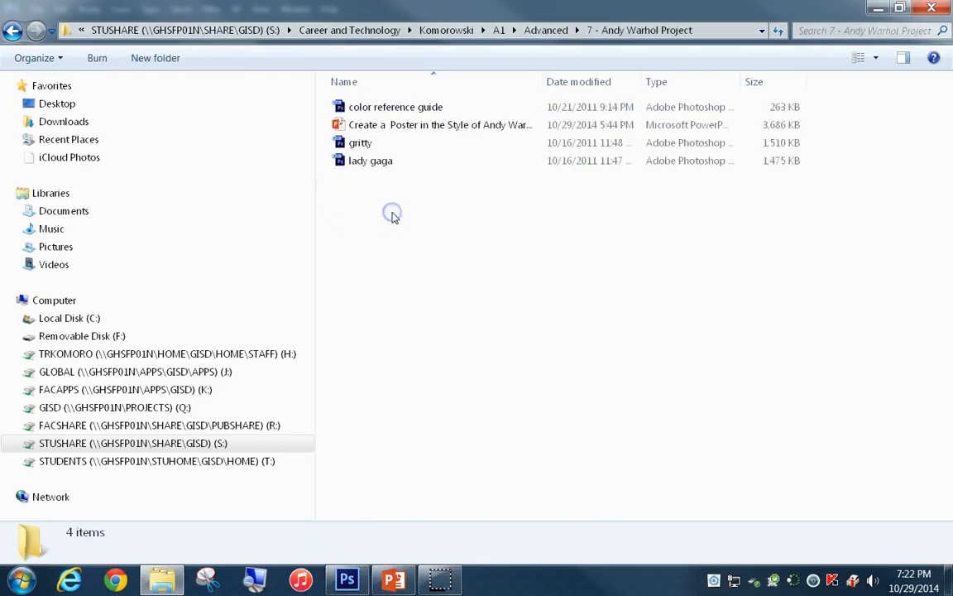
# Step: View the Andy Warhol poster presentation in PowerPoint and return to the project folder in Windows Explorer
pyautogui.click(389, 125)
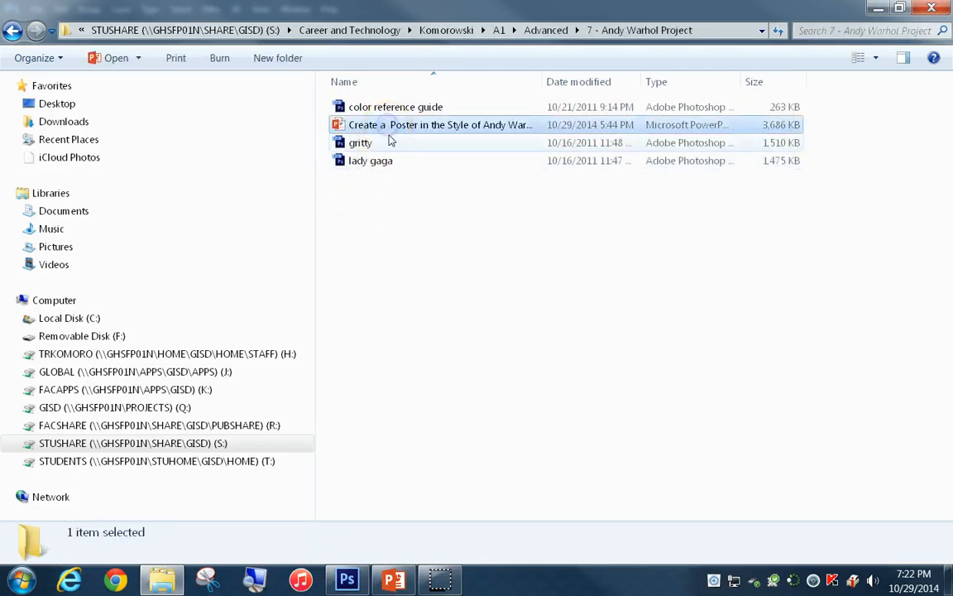
pyautogui.click(397, 567)
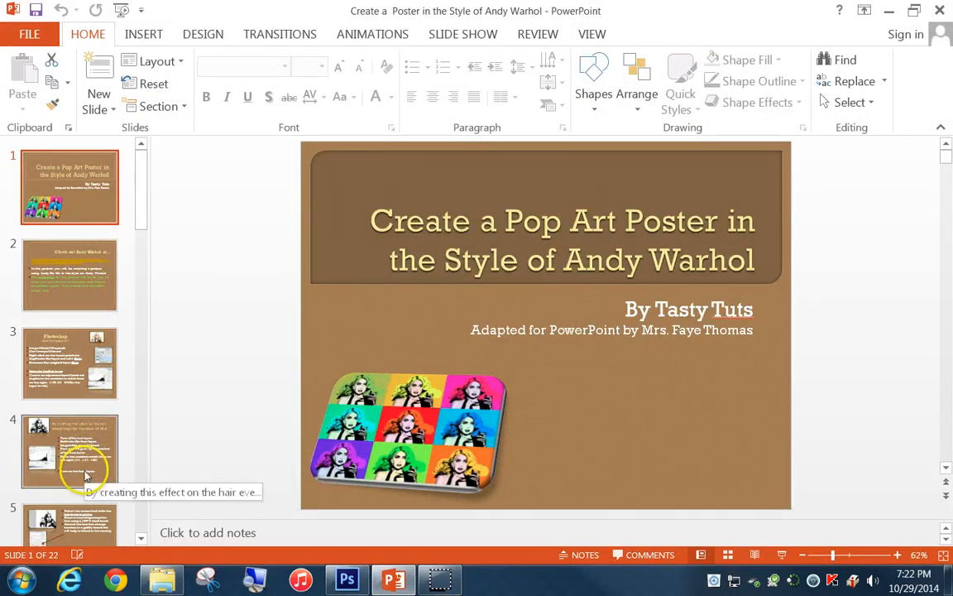
pyautogui.click(159, 577)
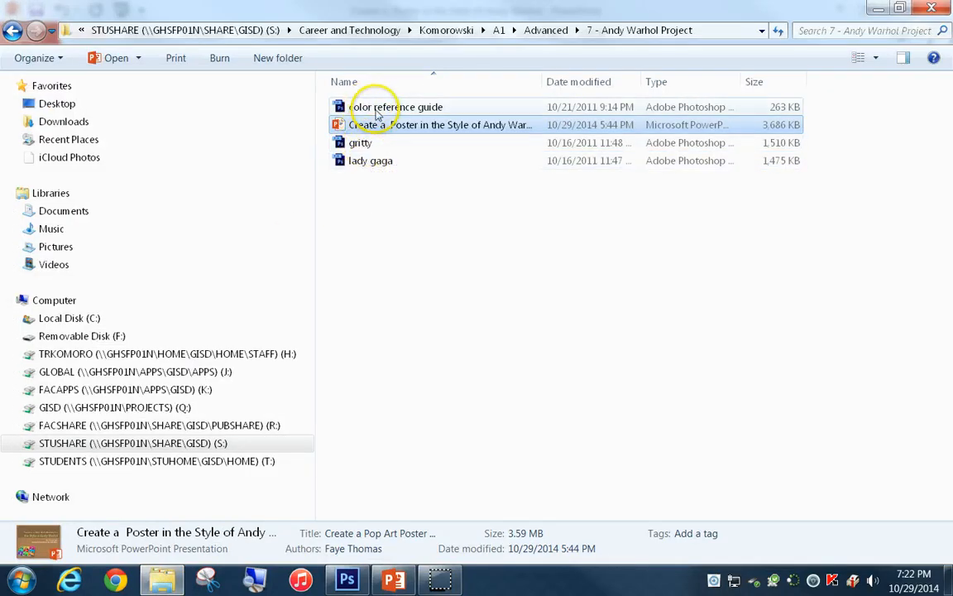
# Step: Switch to Photoshop and convert the lady gaga.psd document to Grayscale mode
pyautogui.click(348, 579)
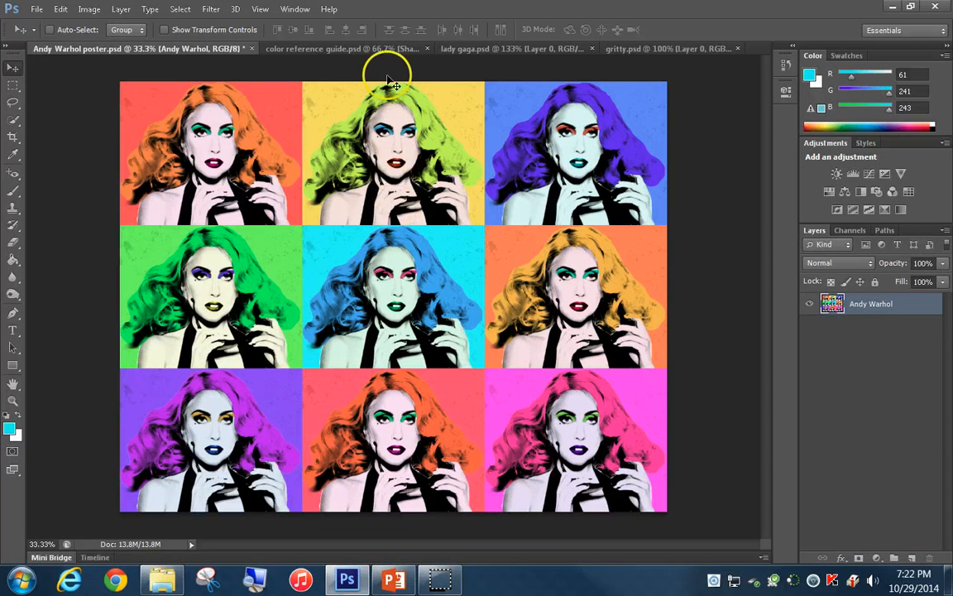
pyautogui.click(485, 47)
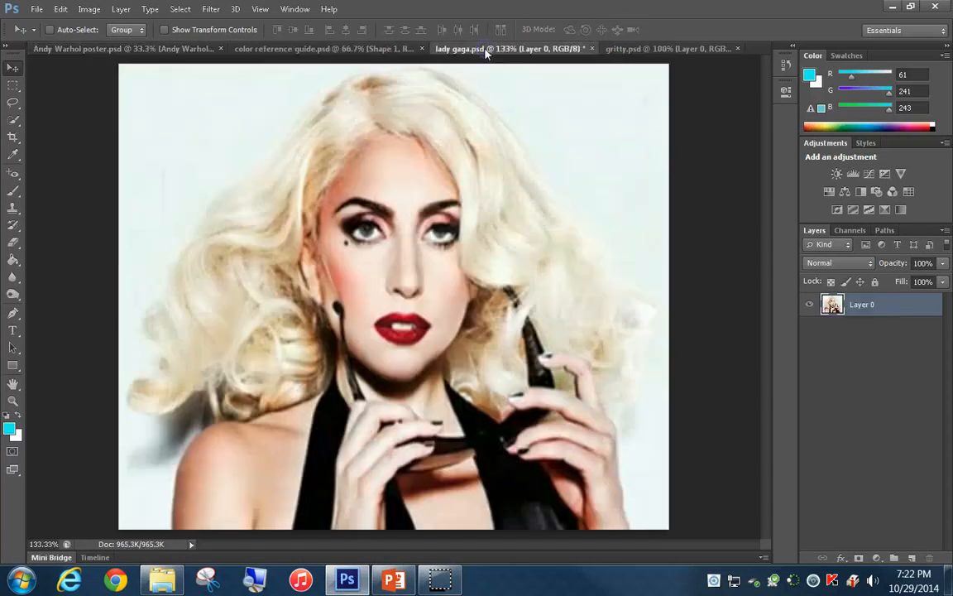
pyautogui.click(61, 9)
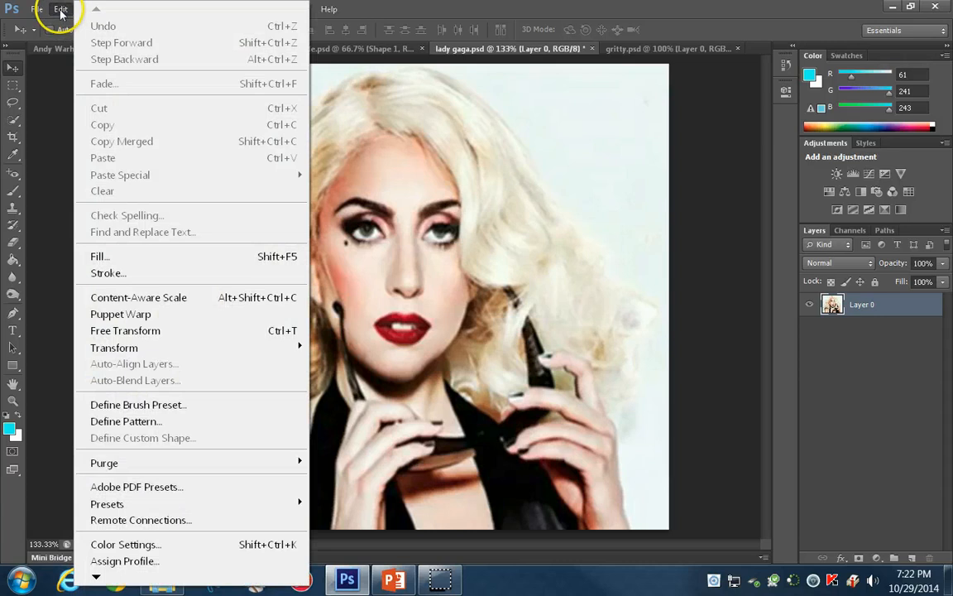
pyautogui.click(62, 9)
pyautogui.click(91, 10)
pyautogui.moveTo(101, 29)
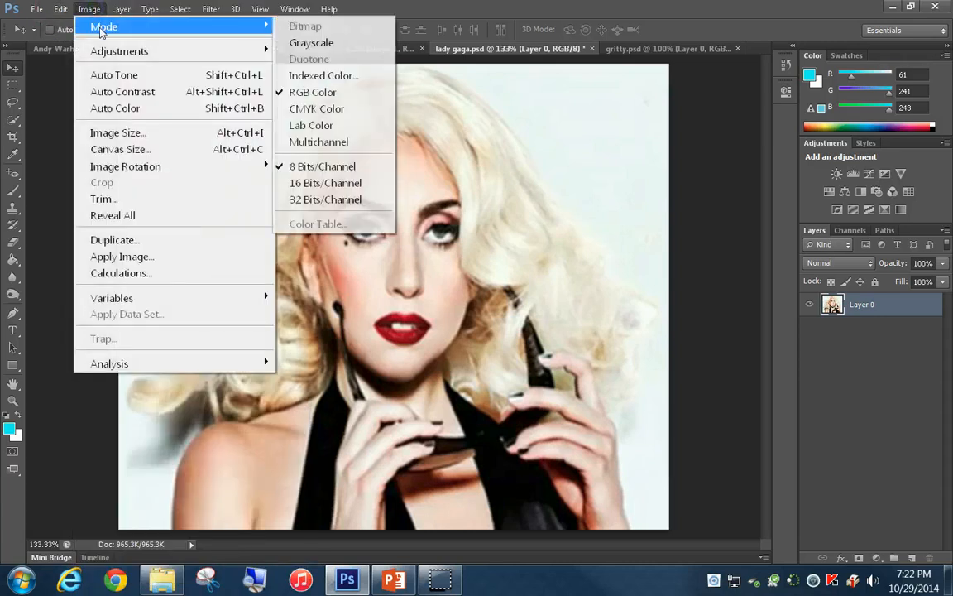
pyautogui.click(303, 44)
pyautogui.click(398, 229)
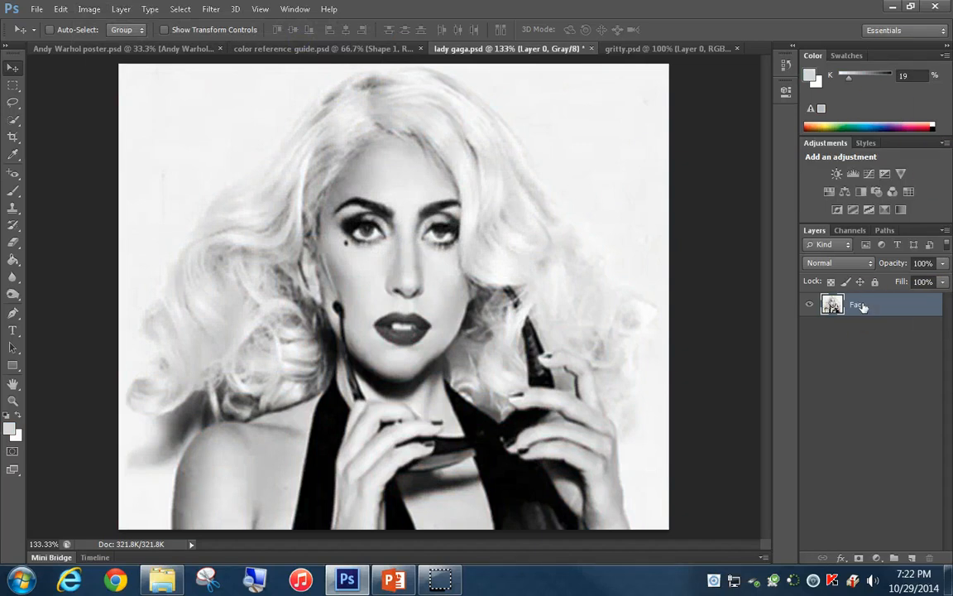
# Step: Name the portrait layer Face and duplicate it as a layer called Hair, placed beneath Face
pyautogui.click(892, 320)
pyautogui.rightClick(903, 303)
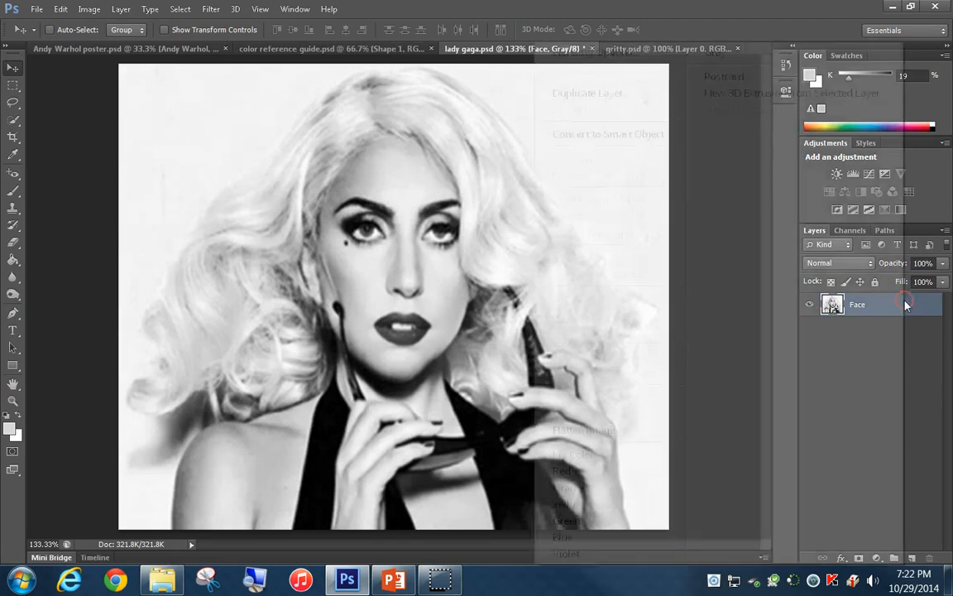
pyautogui.click(591, 93)
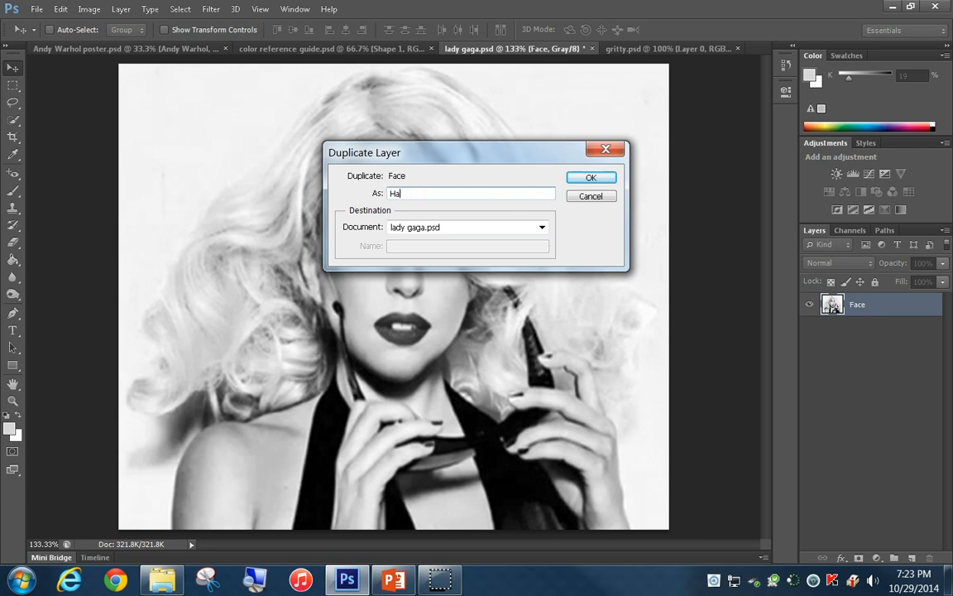
pyautogui.press('Return')
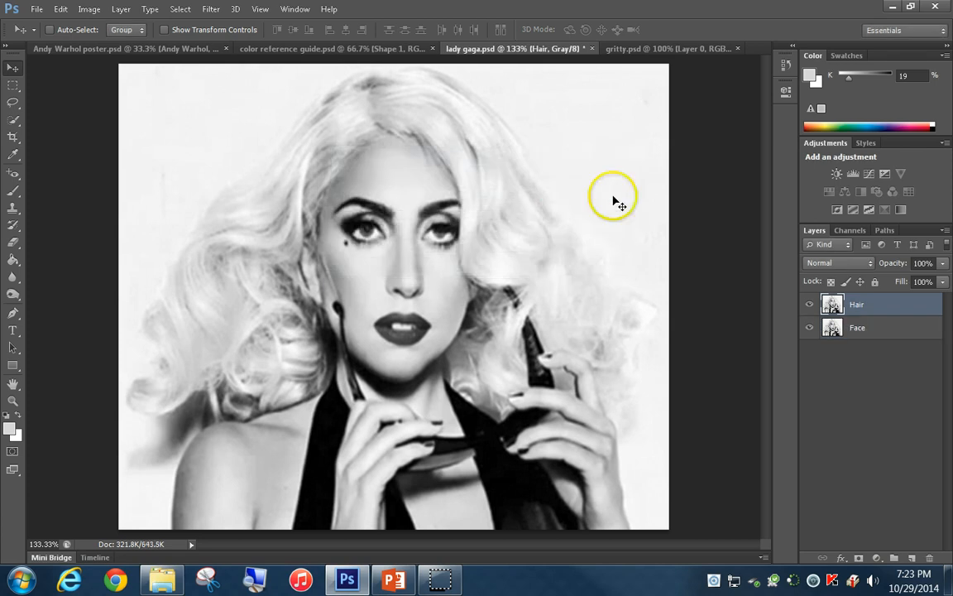
pyautogui.moveTo(868, 314); pyautogui.dragTo(868, 348)
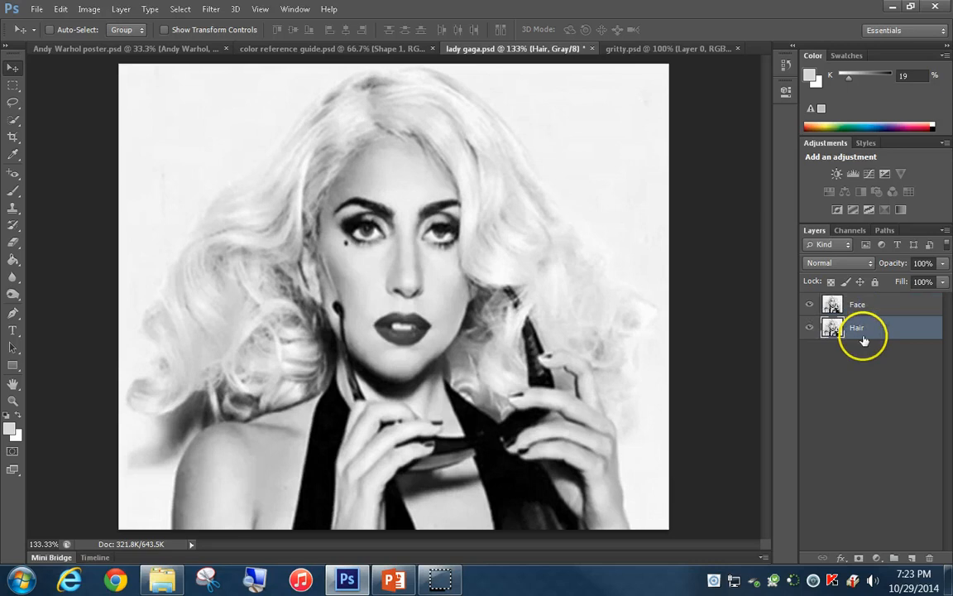
# Step: Apply a Levels adjustment to the Hair layer with input levels 139, 0.53 and 220
pyautogui.click(89, 9)
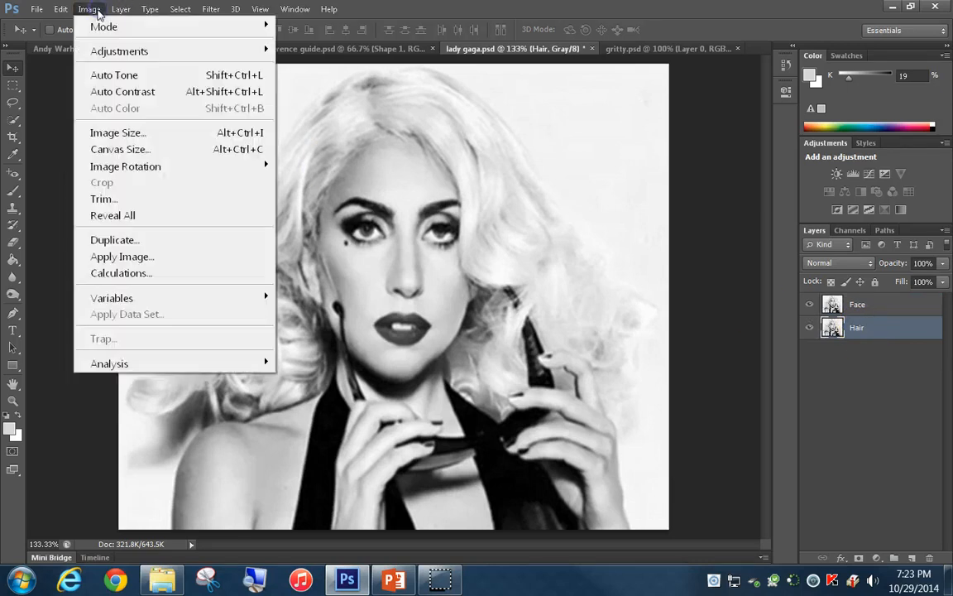
pyautogui.moveTo(171, 51)
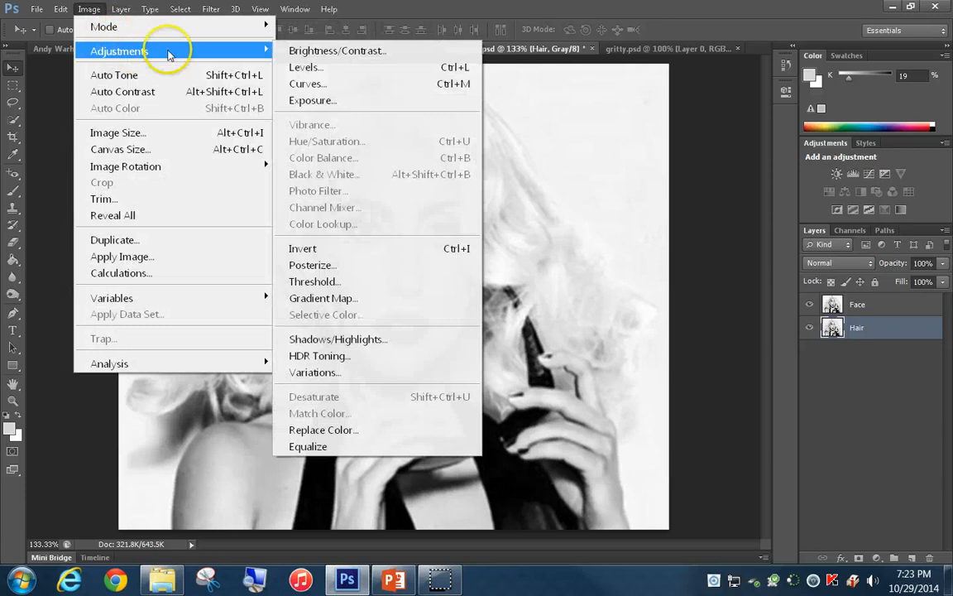
pyautogui.click(305, 72)
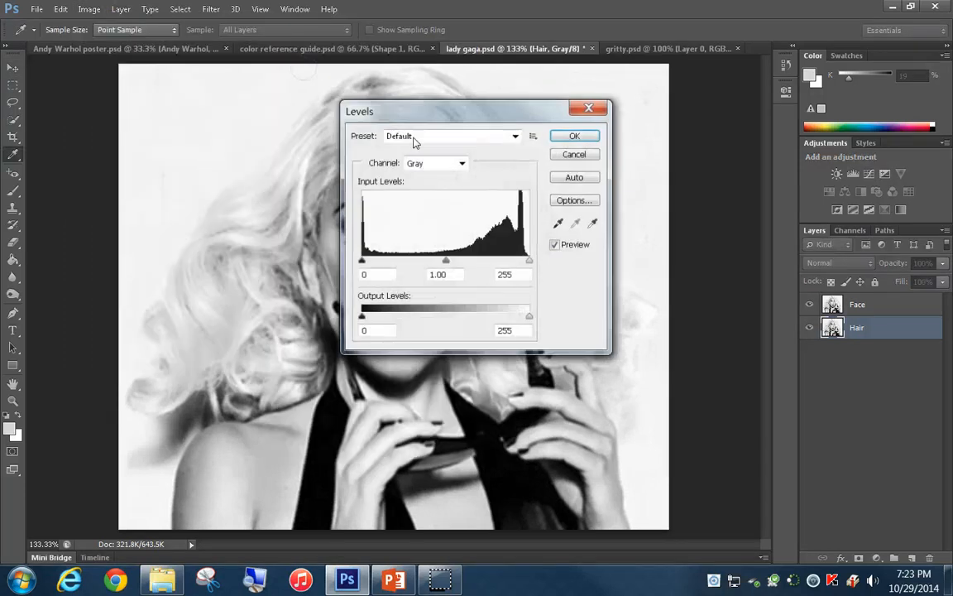
pyautogui.doubleClick(382, 275)
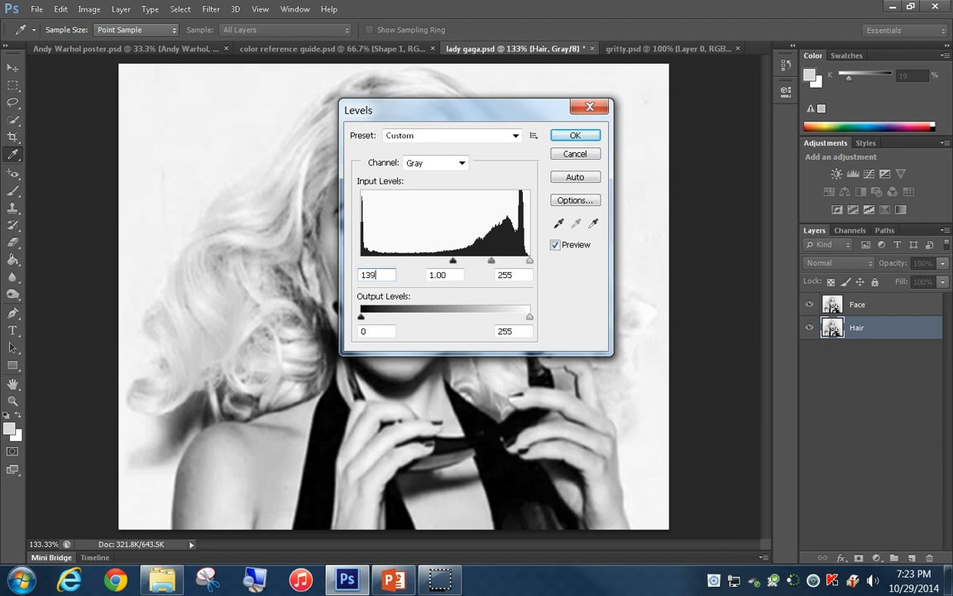
pyautogui.doubleClick(430, 276)
pyautogui.doubleClick(507, 273)
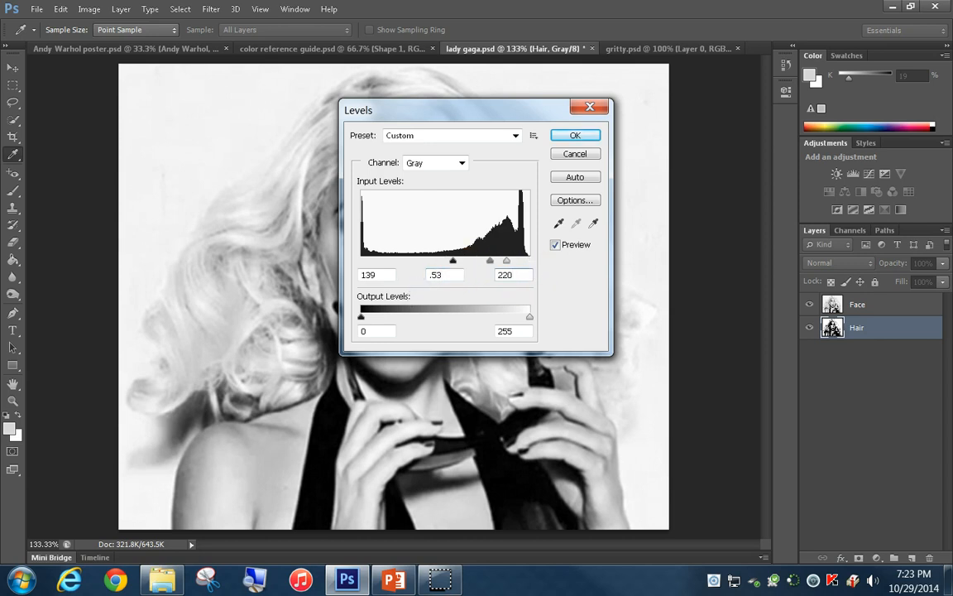
pyautogui.click(575, 135)
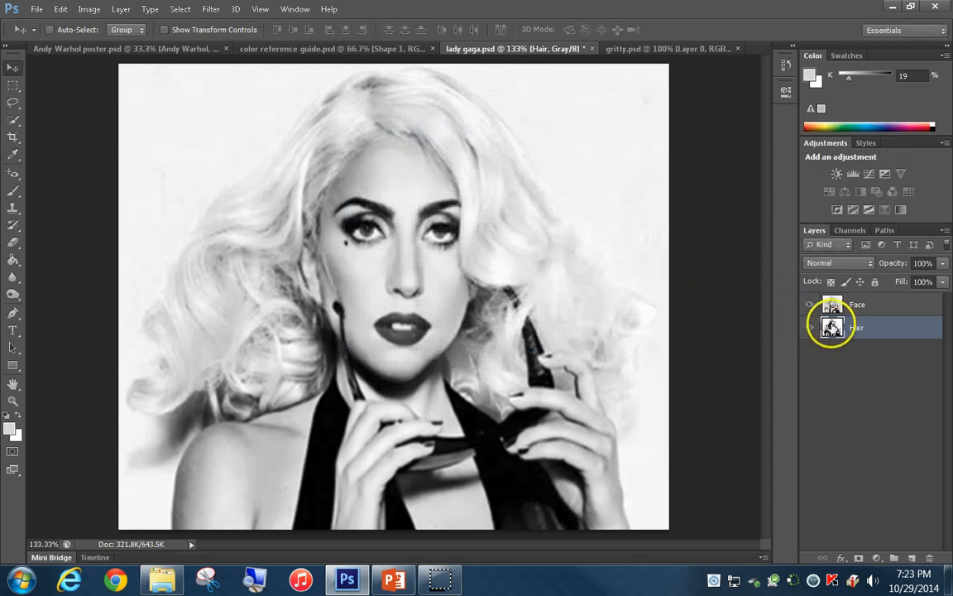
# Step: Apply Levels with inputs 44, 1.71 and 186 to the Face layer and compare it with the Hair layer by toggling Face's visibility
pyautogui.click(872, 305)
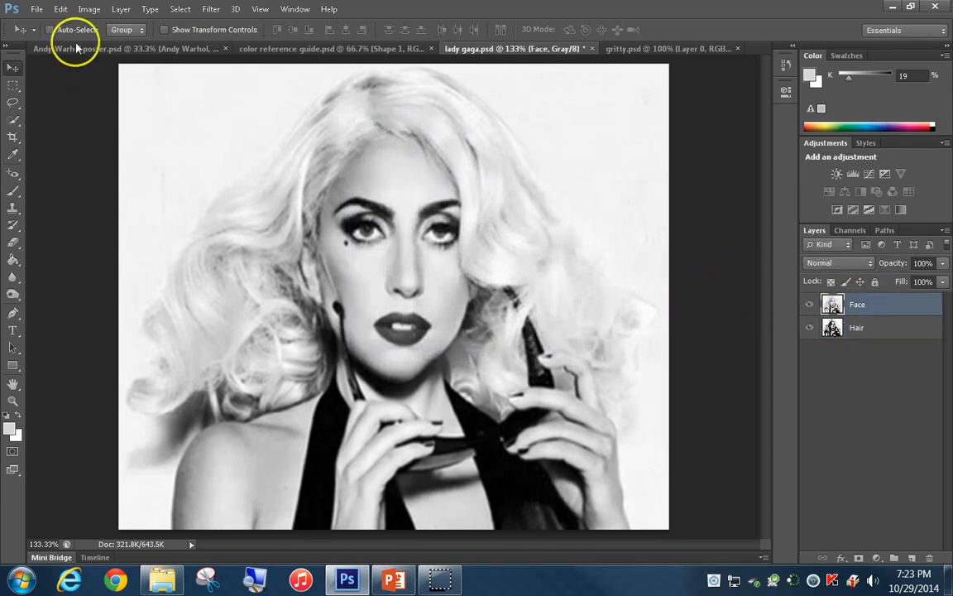
pyautogui.click(89, 10)
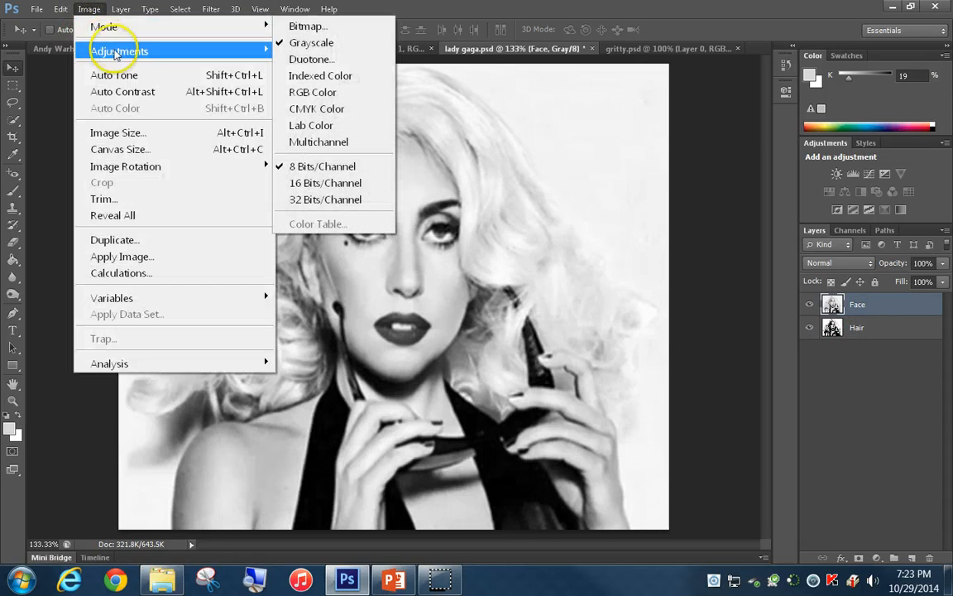
pyautogui.moveTo(251, 51)
pyautogui.click(303, 70)
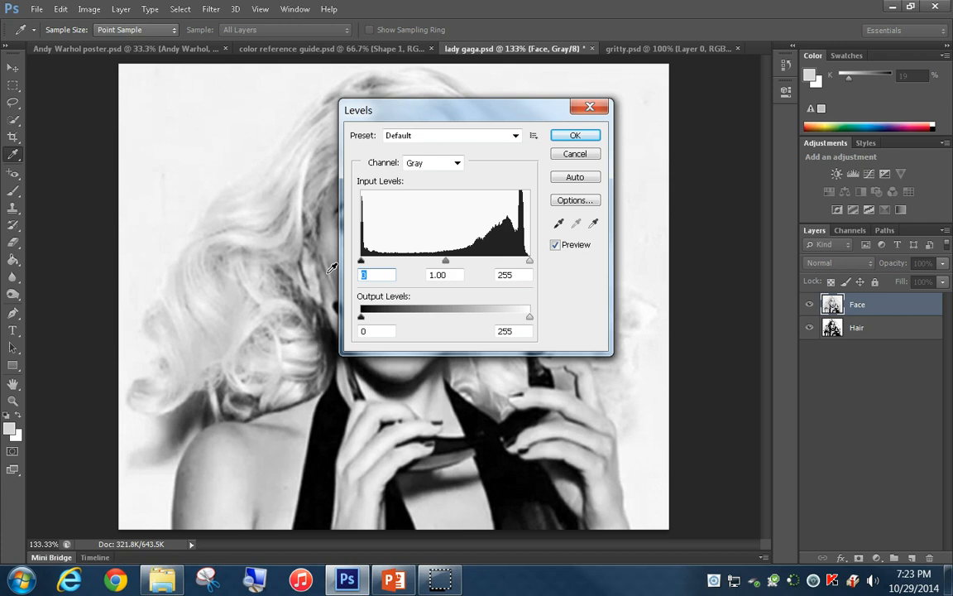
pyautogui.write('44')
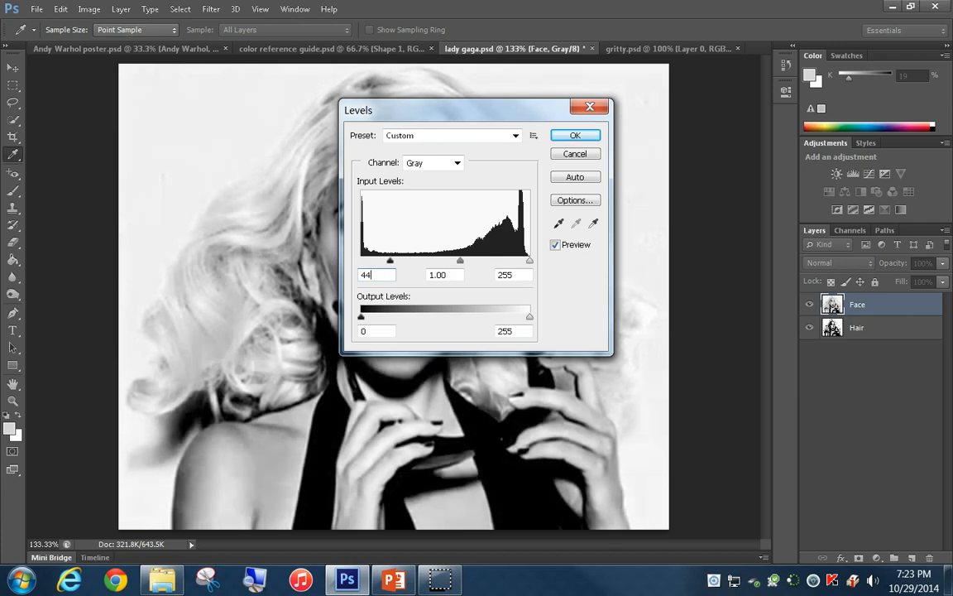
pyautogui.click(447, 274)
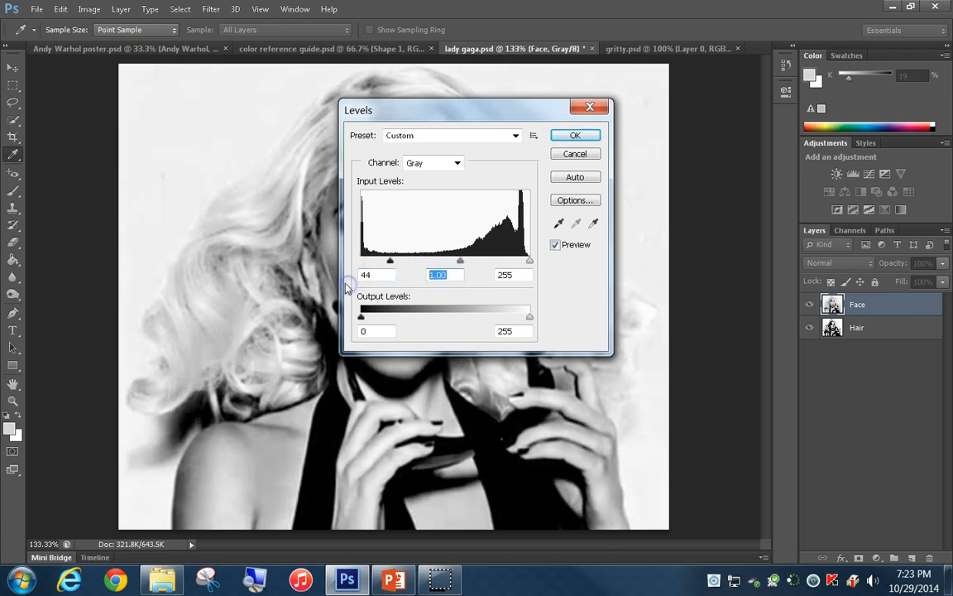
pyautogui.write('1.71')
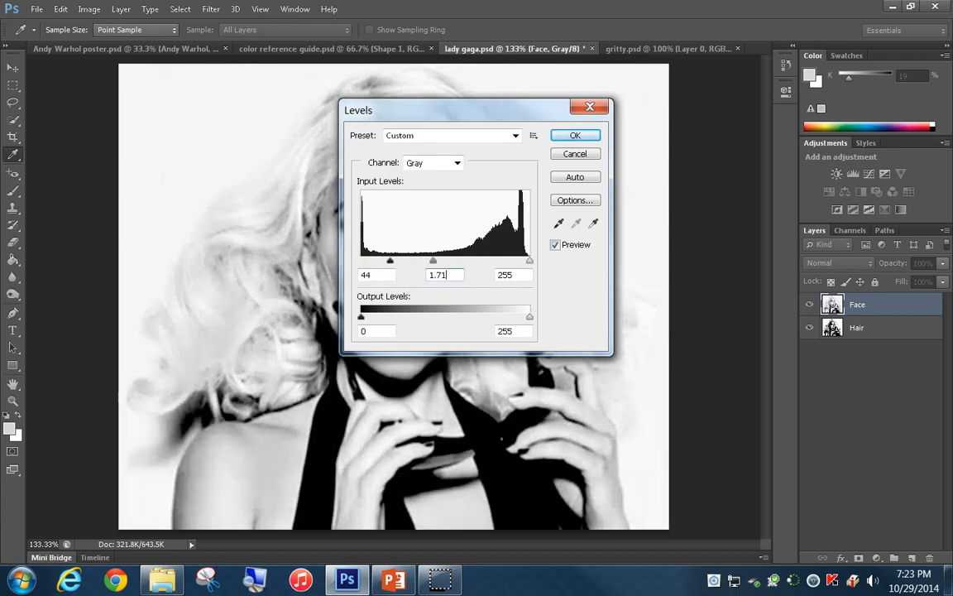
pyautogui.click(494, 278)
pyautogui.write('186')
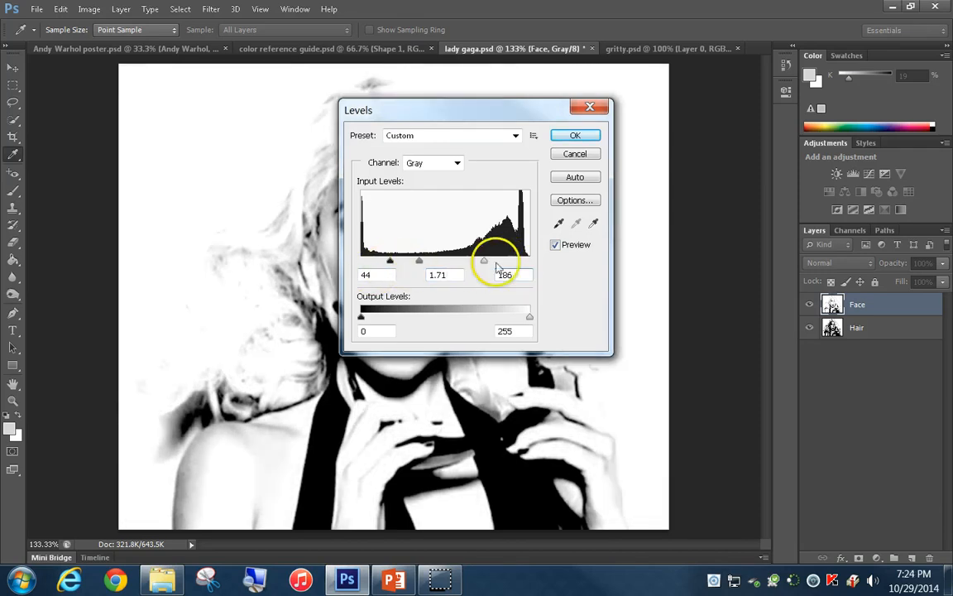
pyautogui.click(580, 135)
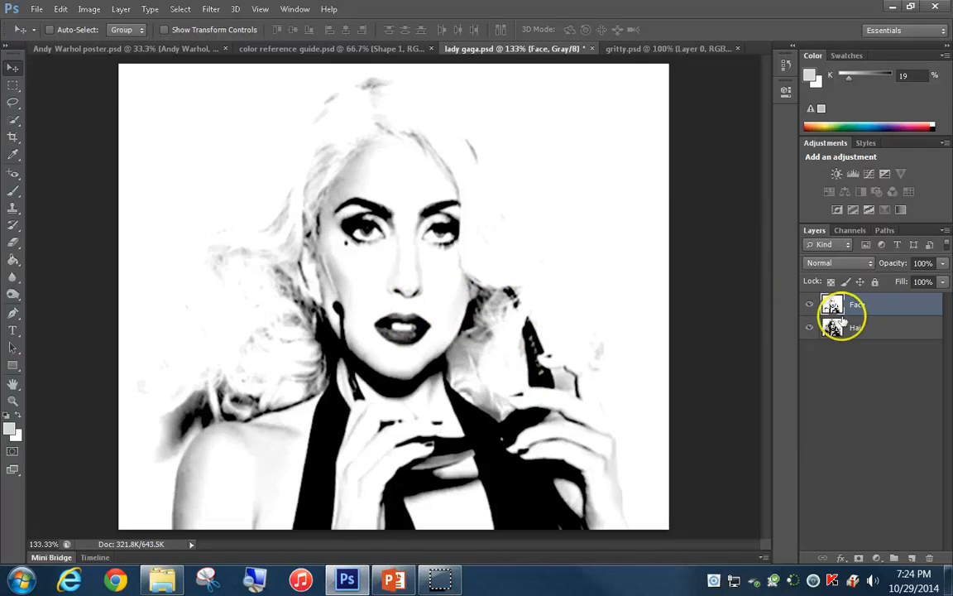
pyautogui.click(811, 304)
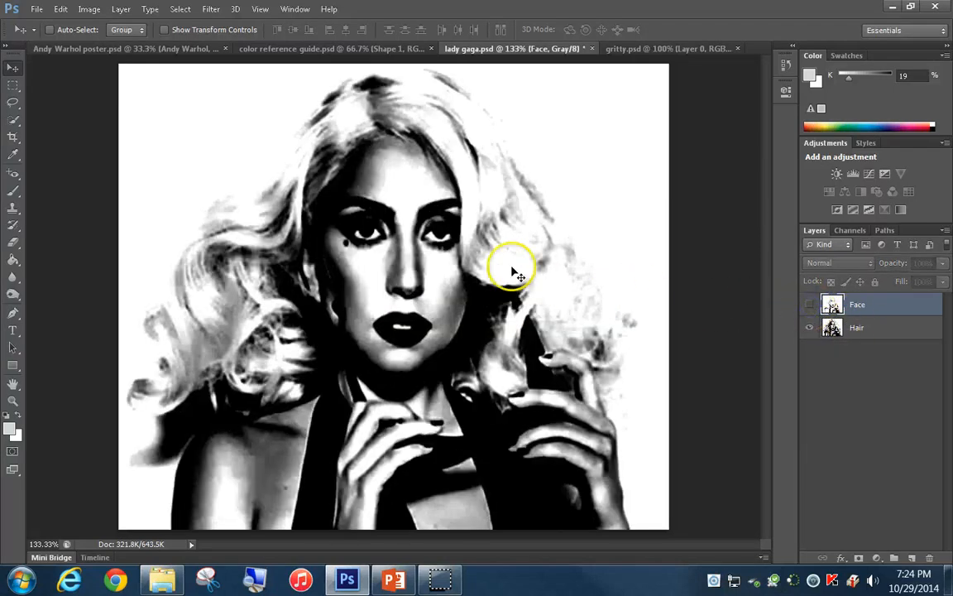
pyautogui.click(810, 304)
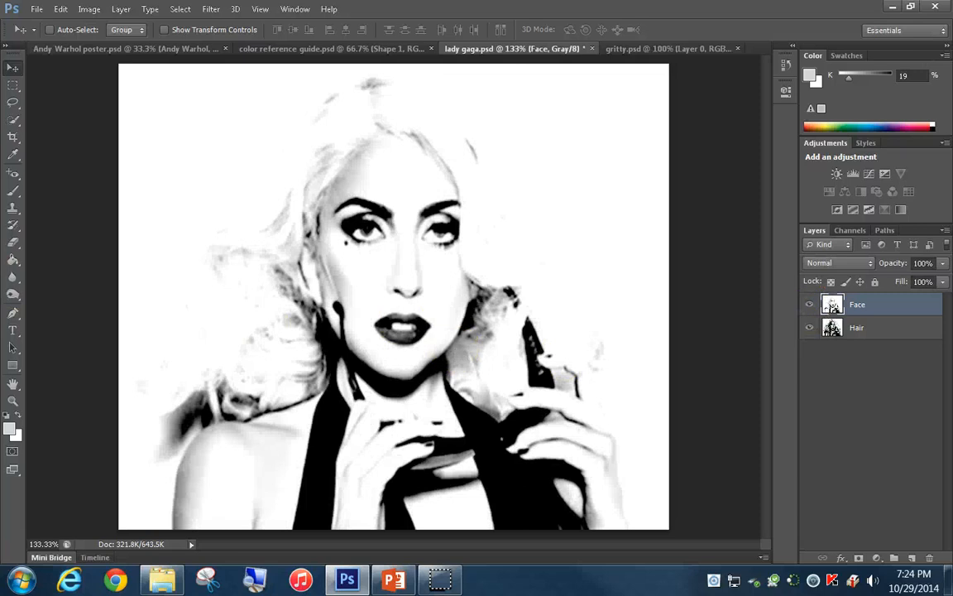
# Step: Erase a rough outline on the Face layer with the 24 px spatter eraser brush, over the forehead, down the cheek and along the bare shoulder
pyautogui.click(14, 243)
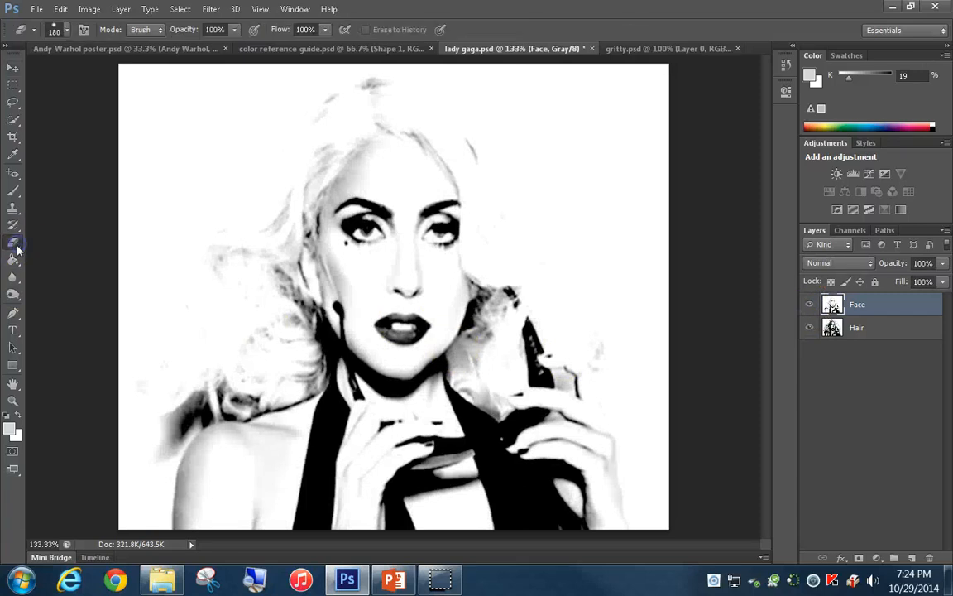
pyautogui.click(69, 33)
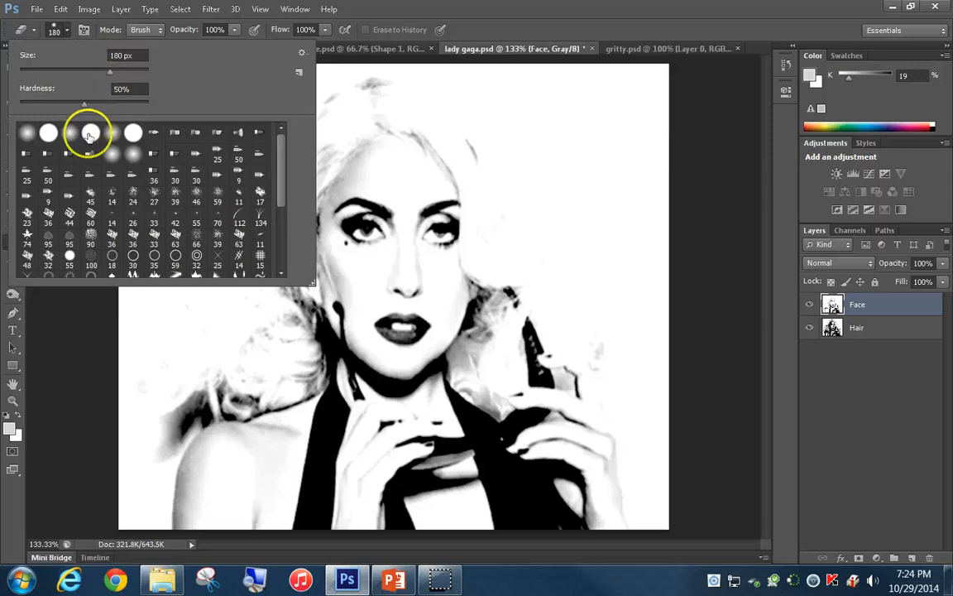
pyautogui.click(133, 196)
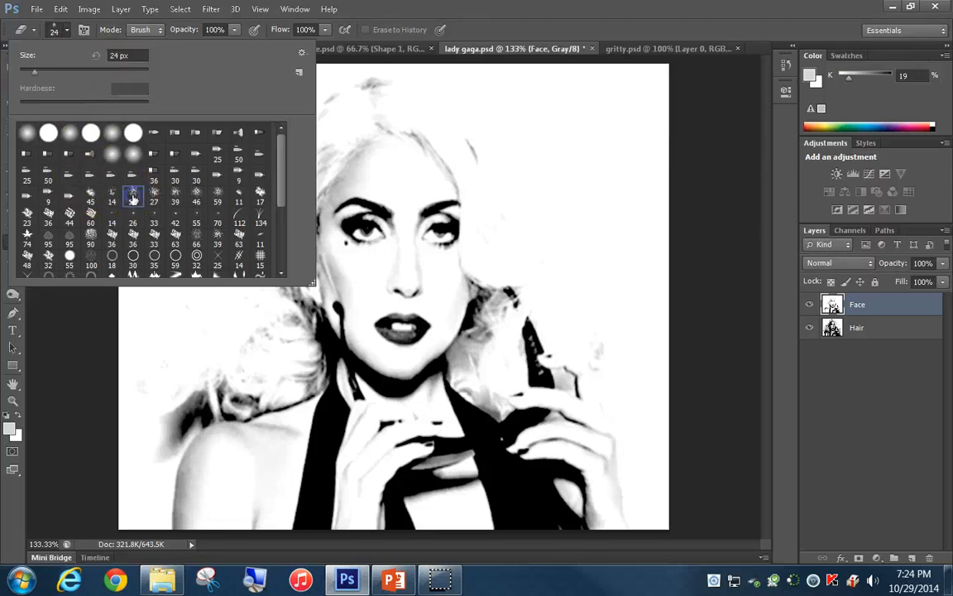
pyautogui.click(59, 33)
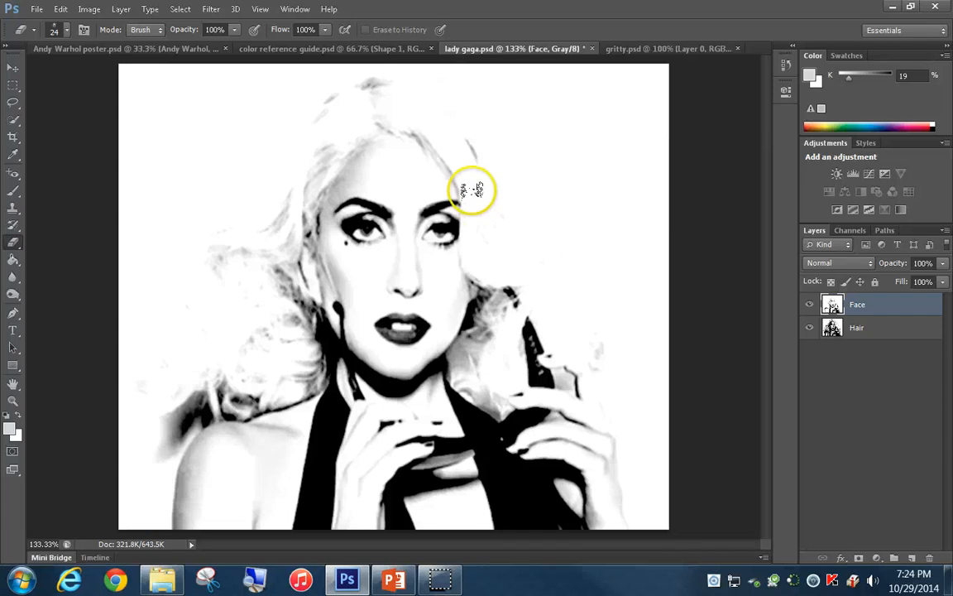
pyautogui.click(471, 190)
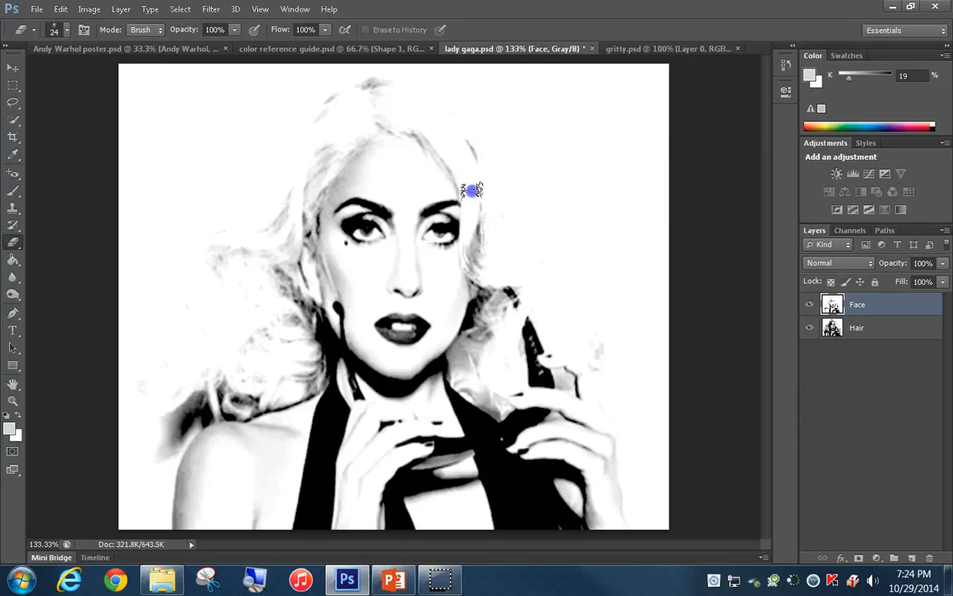
pyautogui.moveTo(469, 182); pyautogui.dragTo(456, 156)
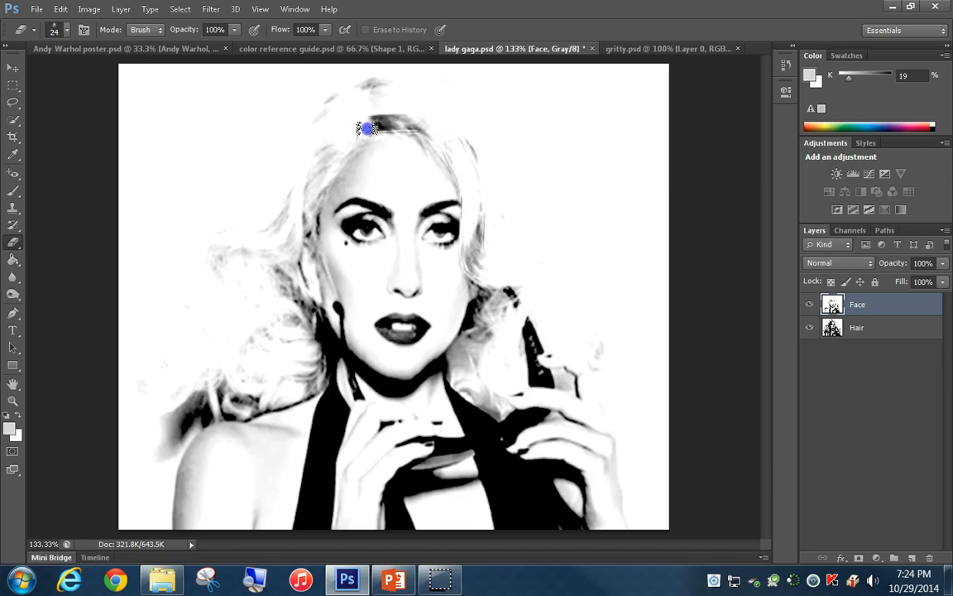
pyautogui.moveTo(366, 128); pyautogui.dragTo(345, 148)
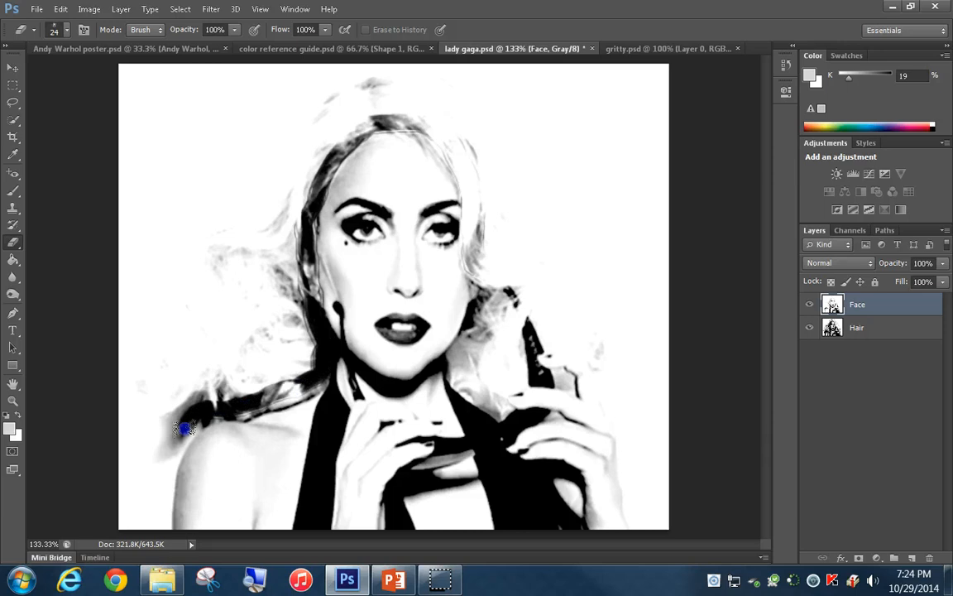
pyautogui.moveTo(184, 428); pyautogui.dragTo(164, 455)
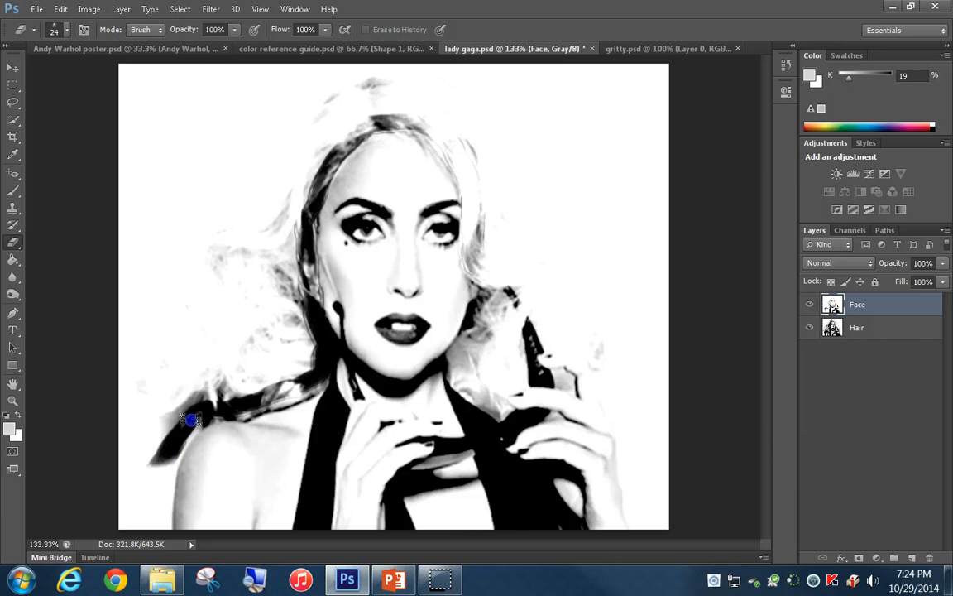
pyautogui.moveTo(191, 420); pyautogui.dragTo(219, 400)
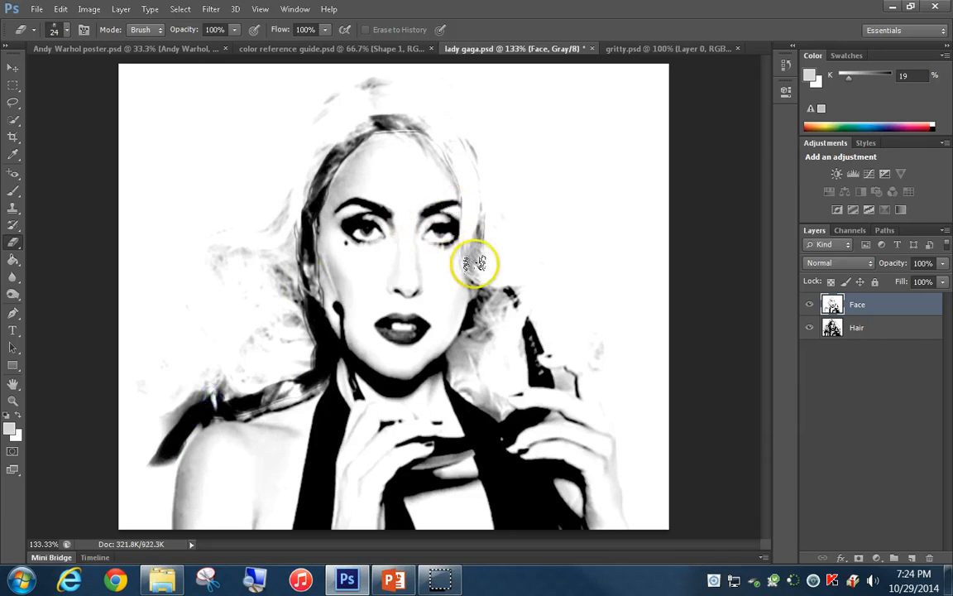
# Step: Continue the erased outline from the other cheek down the neck and around the raised hand, and hide the Hair layer
pyautogui.moveTo(474, 264); pyautogui.dragTo(472, 264)
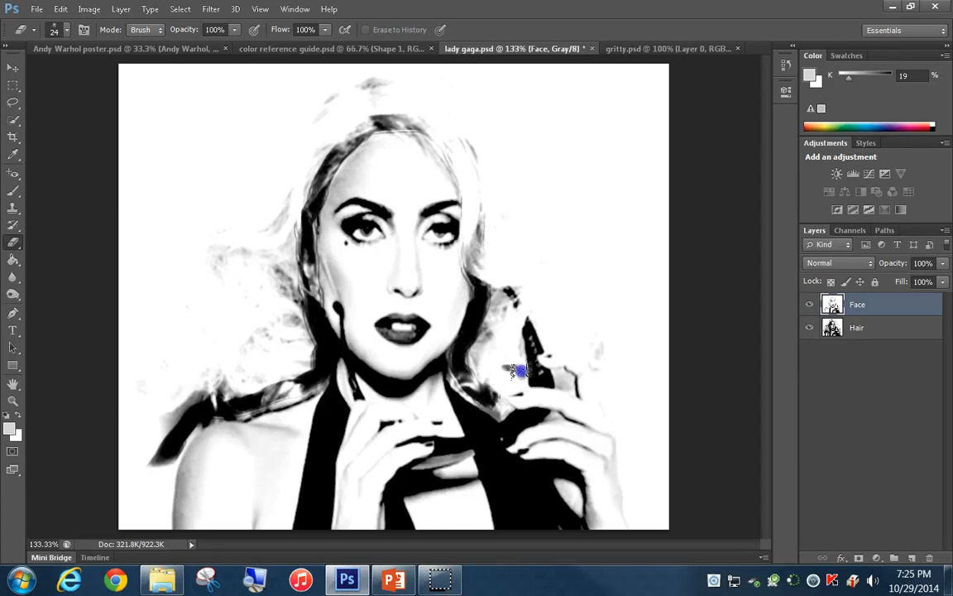
pyautogui.moveTo(518, 372)
pyautogui.mouseDown()
pyautogui.moveTo(525, 346)
pyautogui.moveTo(553, 332)
pyautogui.moveTo(583, 329)
pyautogui.moveTo(621, 365)
pyautogui.mouseUp()
pyautogui.moveTo(654, 416); pyautogui.dragTo(660, 404)
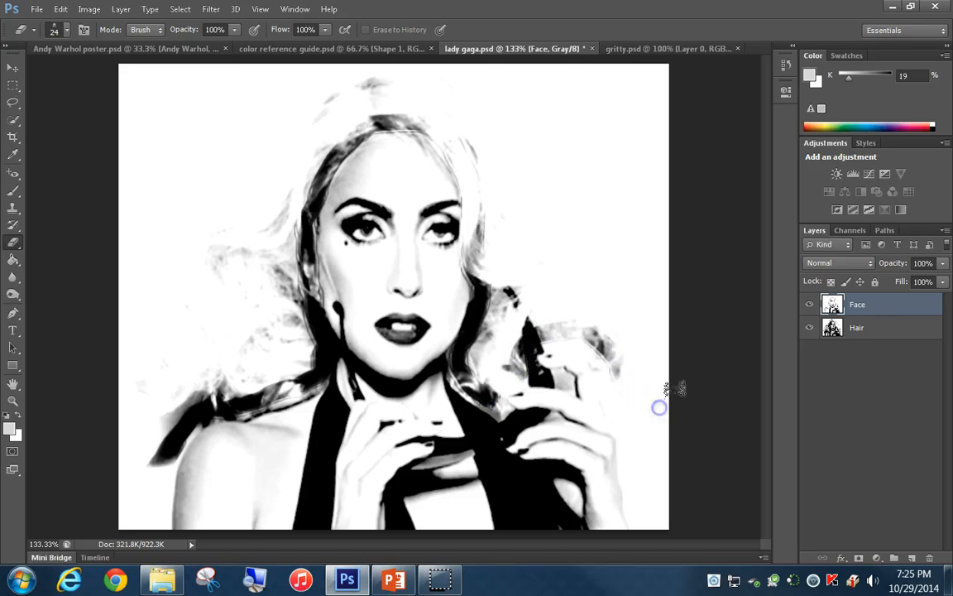
pyautogui.click(811, 305)
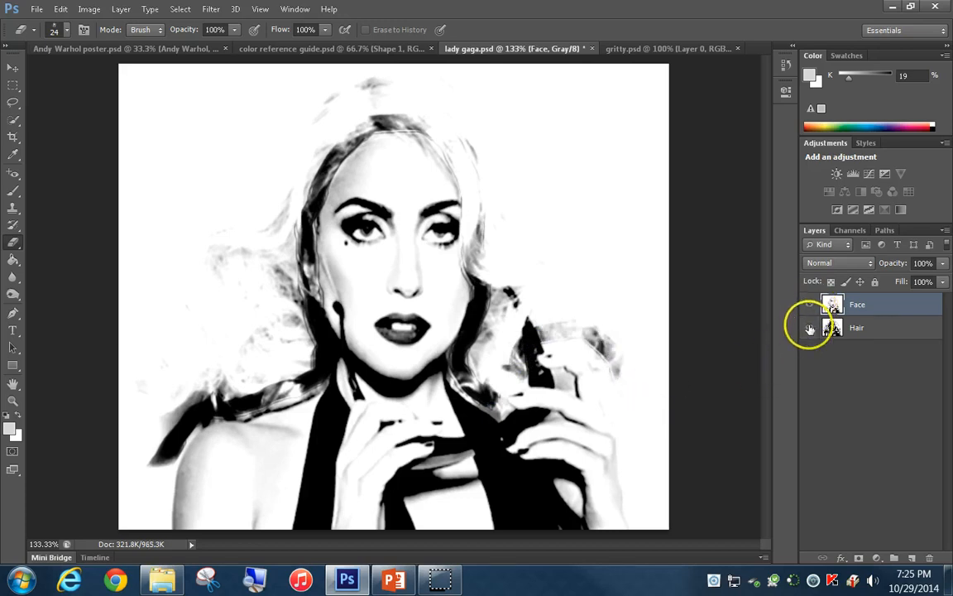
pyautogui.click(810, 329)
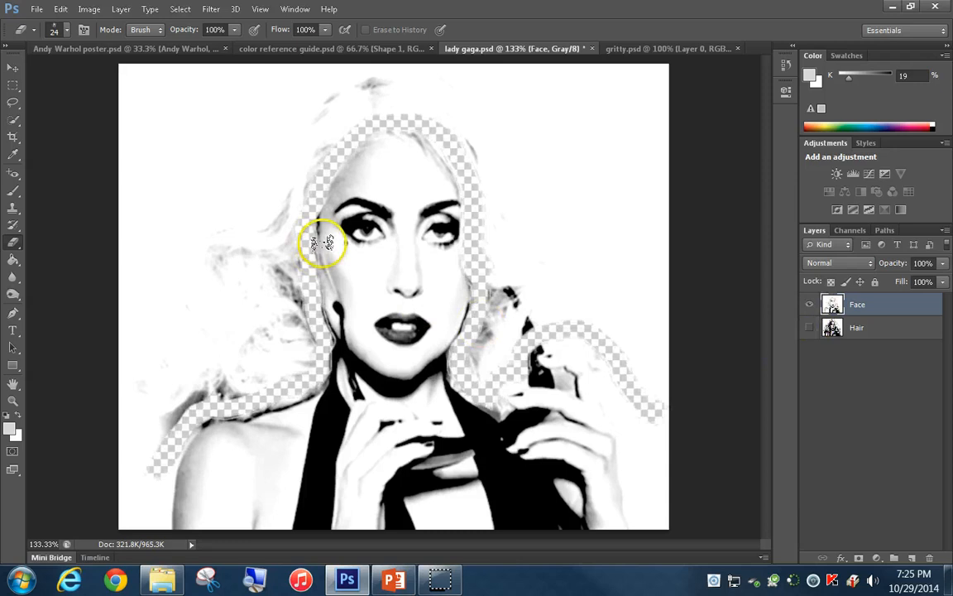
# Step: Set the Eraser to a soft round brush with 50% hardness and enlarge it to 45 px
pyautogui.click(63, 30)
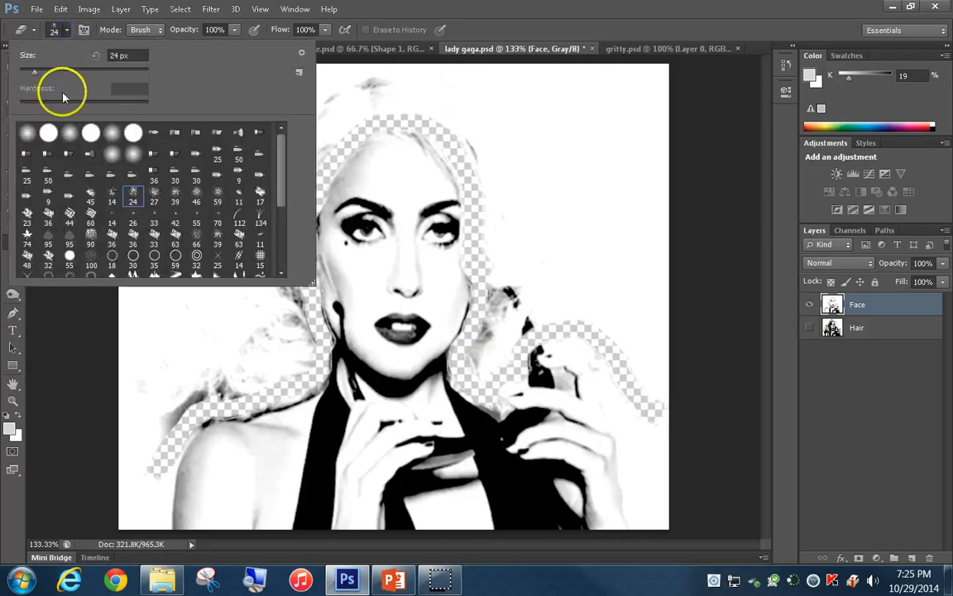
pyautogui.click(26, 135)
pyautogui.click(125, 88)
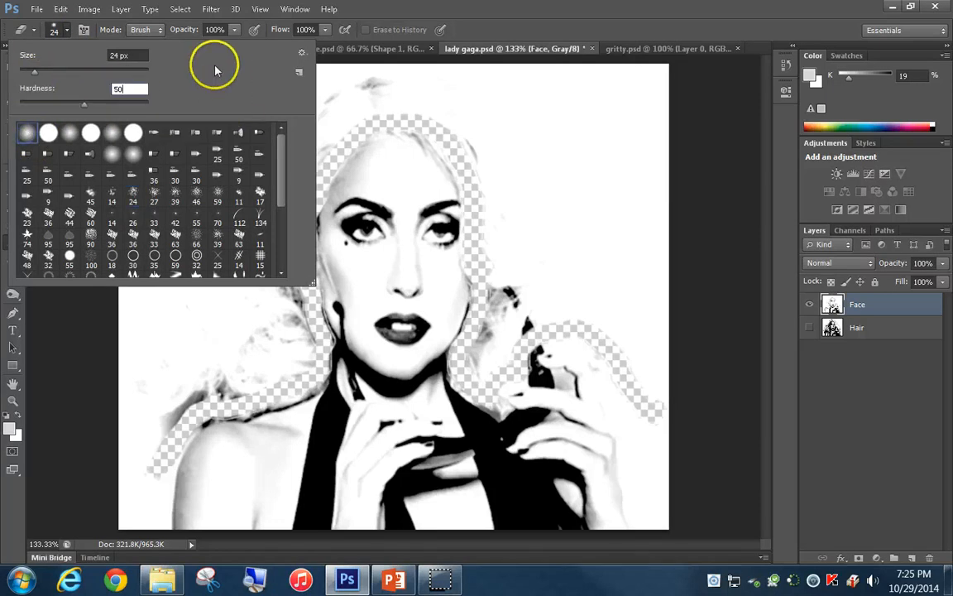
pyautogui.click(56, 30)
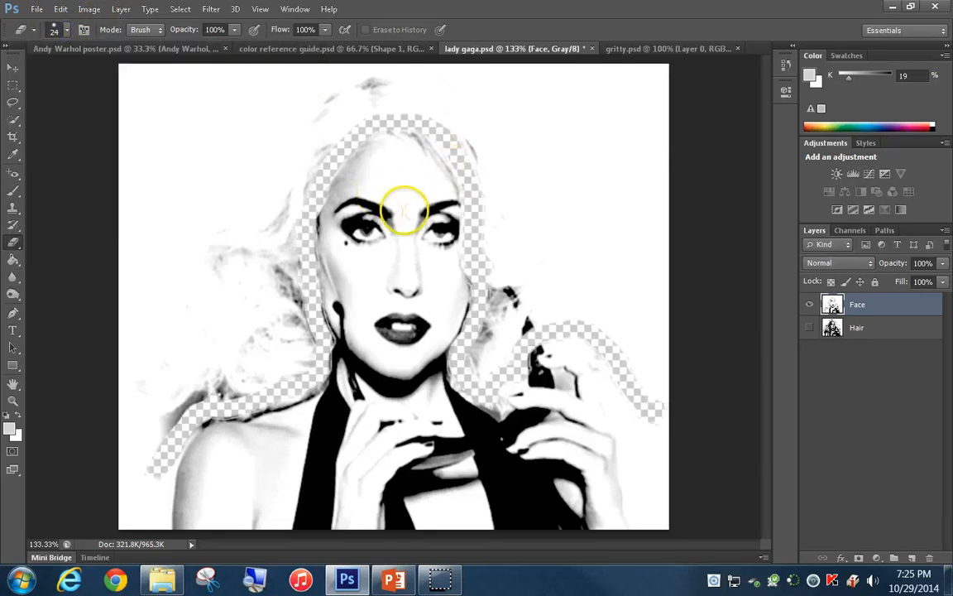
pyautogui.press(']')
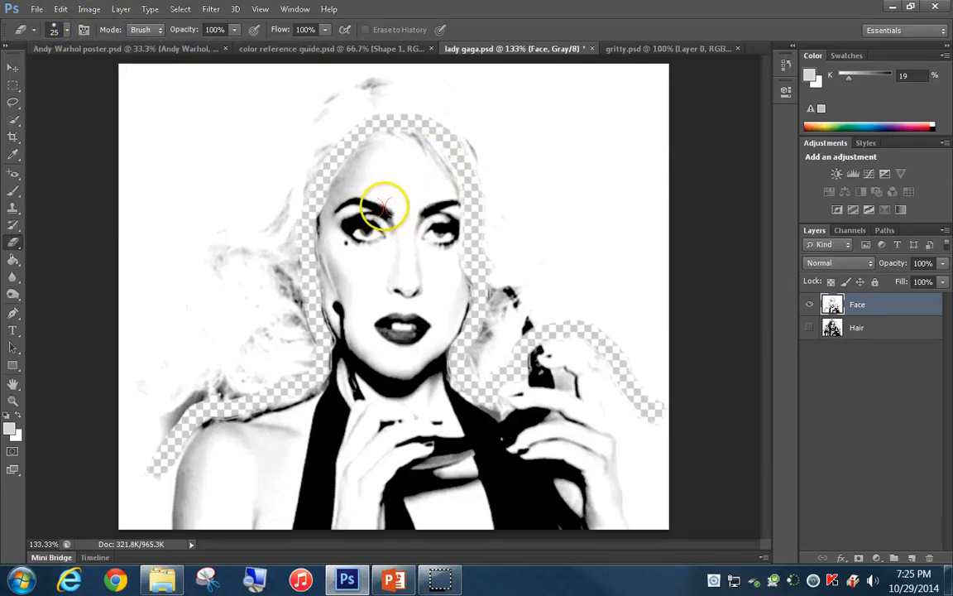
pyautogui.press(']')
pyautogui.press(']')
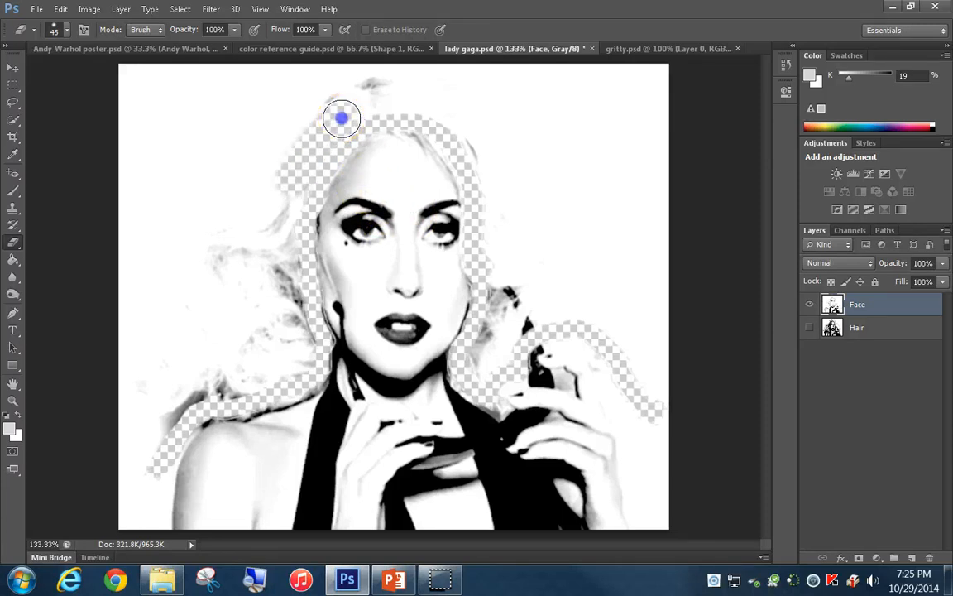
# Step: Erase the hair and background around the head, shoulder and raised hand on the Face layer, outside the rough outline
pyautogui.moveTo(295, 176); pyautogui.dragTo(285, 252)
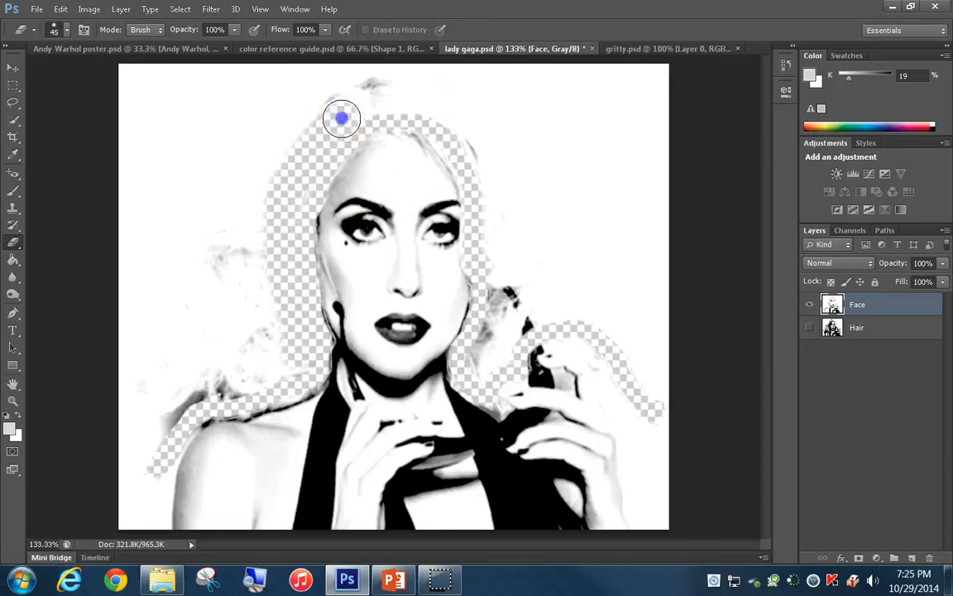
pyautogui.moveTo(219, 337)
pyautogui.mouseDown()
pyautogui.moveTo(138, 474)
pyautogui.moveTo(192, 384)
pyautogui.moveTo(261, 324)
pyautogui.moveTo(226, 315)
pyautogui.moveTo(229, 243)
pyautogui.moveTo(157, 331)
pyautogui.moveTo(130, 376)
pyautogui.moveTo(158, 354)
pyautogui.moveTo(165, 370)
pyautogui.moveTo(314, 115)
pyautogui.moveTo(348, 86)
pyautogui.moveTo(391, 81)
pyautogui.moveTo(381, 96)
pyautogui.moveTo(343, 105)
pyautogui.moveTo(325, 79)
pyautogui.moveTo(141, 299)
pyautogui.moveTo(202, 190)
pyautogui.moveTo(292, 72)
pyautogui.moveTo(347, 93)
pyautogui.moveTo(398, 93)
pyautogui.moveTo(438, 111)
pyautogui.moveTo(474, 146)
pyautogui.moveTo(495, 215)
pyautogui.moveTo(497, 314)
pyautogui.moveTo(484, 342)
pyautogui.moveTo(525, 287)
pyautogui.moveTo(525, 198)
pyautogui.moveTo(482, 108)
pyautogui.moveTo(406, 81)
pyautogui.moveTo(479, 132)
pyautogui.moveTo(476, 82)
pyautogui.moveTo(529, 204)
pyautogui.moveTo(530, 304)
pyautogui.moveTo(602, 325)
pyautogui.moveTo(667, 416)
pyautogui.moveTo(649, 334)
pyautogui.moveTo(587, 283)
pyautogui.moveTo(543, 200)
pyautogui.moveTo(563, 240)
pyautogui.moveTo(543, 170)
pyautogui.moveTo(611, 271)
pyautogui.moveTo(602, 245)
pyautogui.mouseUp()
pyautogui.moveTo(644, 321)
pyautogui.mouseDown()
pyautogui.moveTo(626, 293)
pyautogui.moveTo(648, 313)
pyautogui.moveTo(529, 117)
pyautogui.moveTo(488, 74)
pyautogui.moveTo(645, 283)
pyautogui.mouseUp()
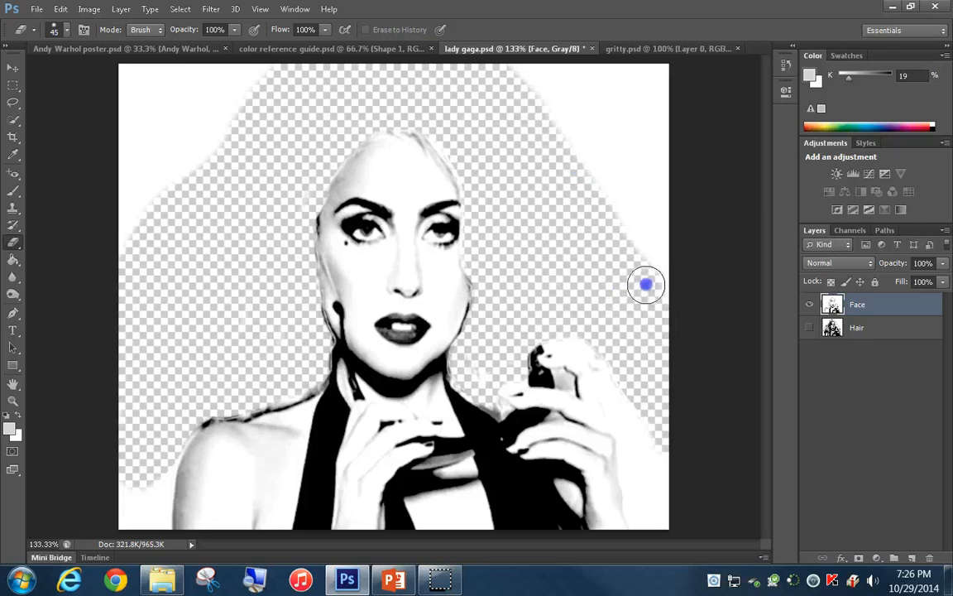
pyautogui.click(425, 117)
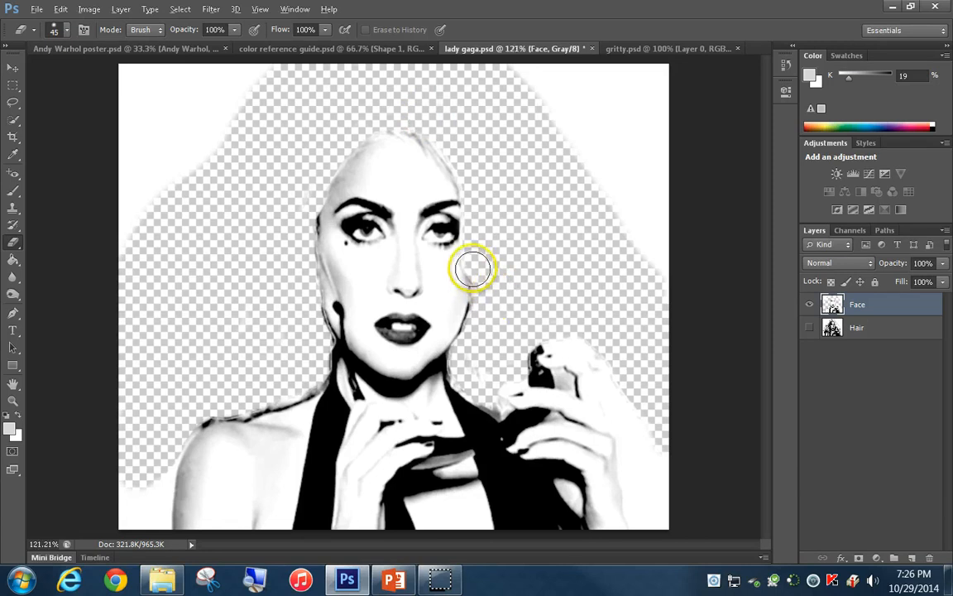
# Step: Erase the leftover hair fringes along the edges of the forehead, cheeks and neck on the Face layer
pyautogui.scroll(3, 476, 273)
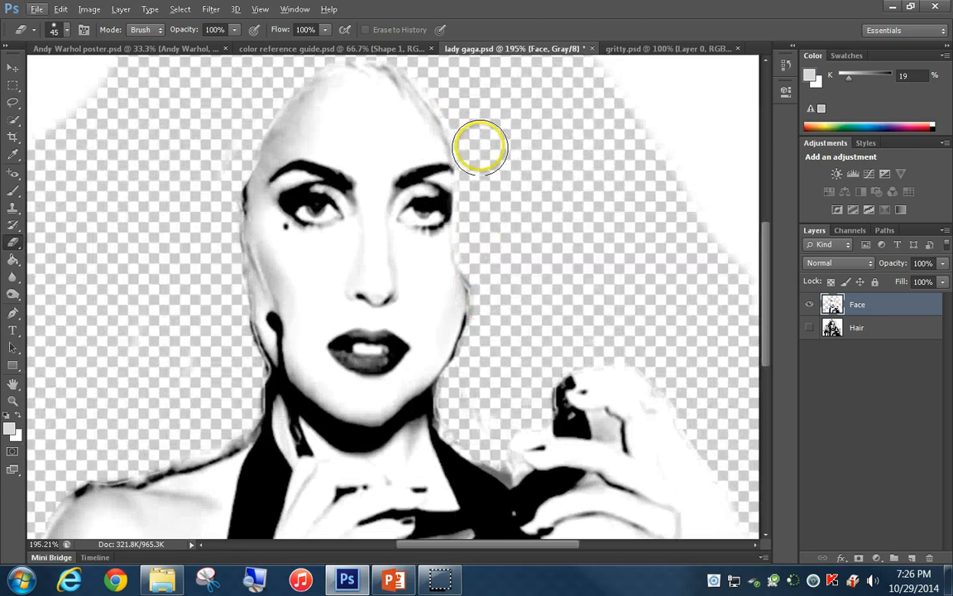
pyautogui.scroll(2, 481, 145)
pyautogui.click(414, 101)
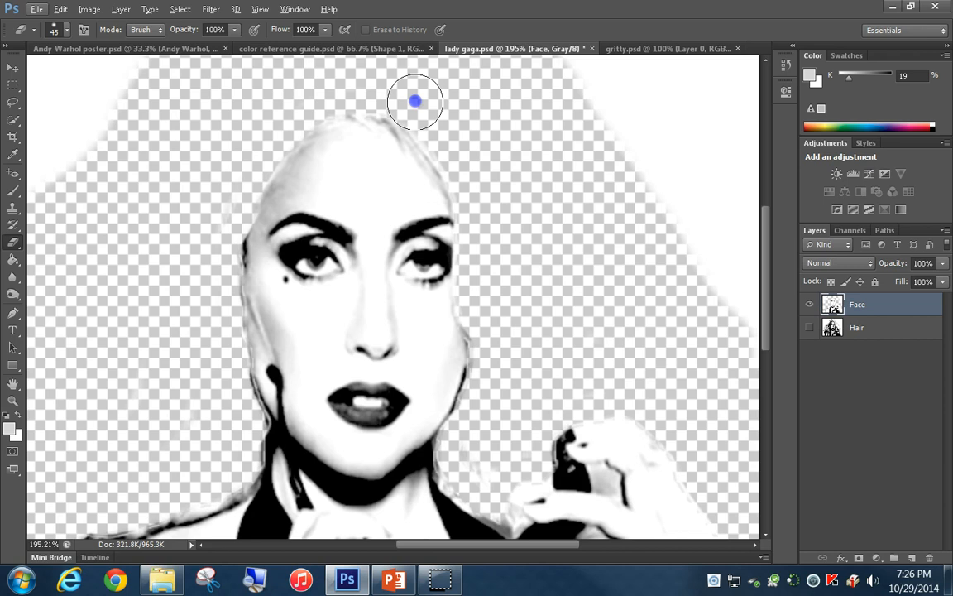
pyautogui.moveTo(415, 101)
pyautogui.mouseDown()
pyautogui.moveTo(500, 373)
pyautogui.moveTo(463, 454)
pyautogui.moveTo(479, 483)
pyautogui.mouseUp()
pyautogui.moveTo(438, 119); pyautogui.dragTo(436, 118)
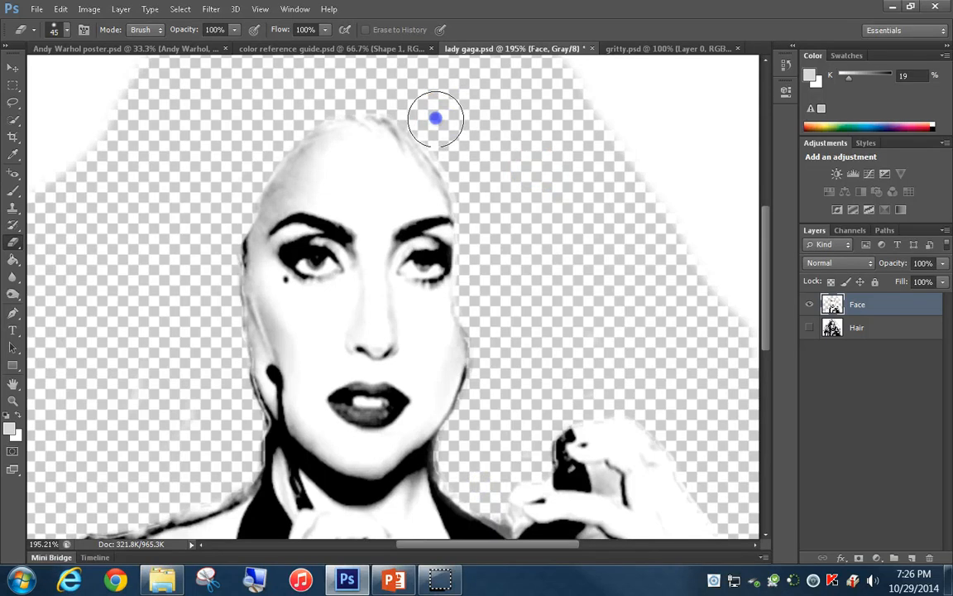
pyautogui.moveTo(435, 119)
pyautogui.mouseDown()
pyautogui.moveTo(209, 267)
pyautogui.moveTo(239, 443)
pyautogui.mouseUp()
# Step: Clean up the edge of the neck and bare shoulder on the Face layer by erasing the remaining dark hair remnants
pyautogui.scroll(-5, 204, 362)
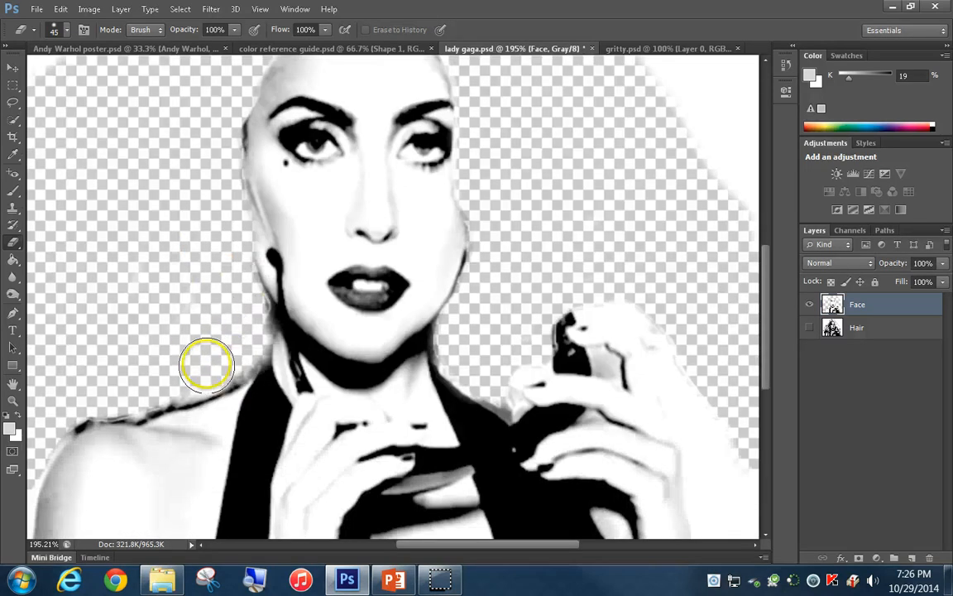
pyautogui.moveTo(484, 545); pyautogui.dragTo(420, 534)
pyautogui.moveTo(443, 228); pyautogui.dragTo(463, 242)
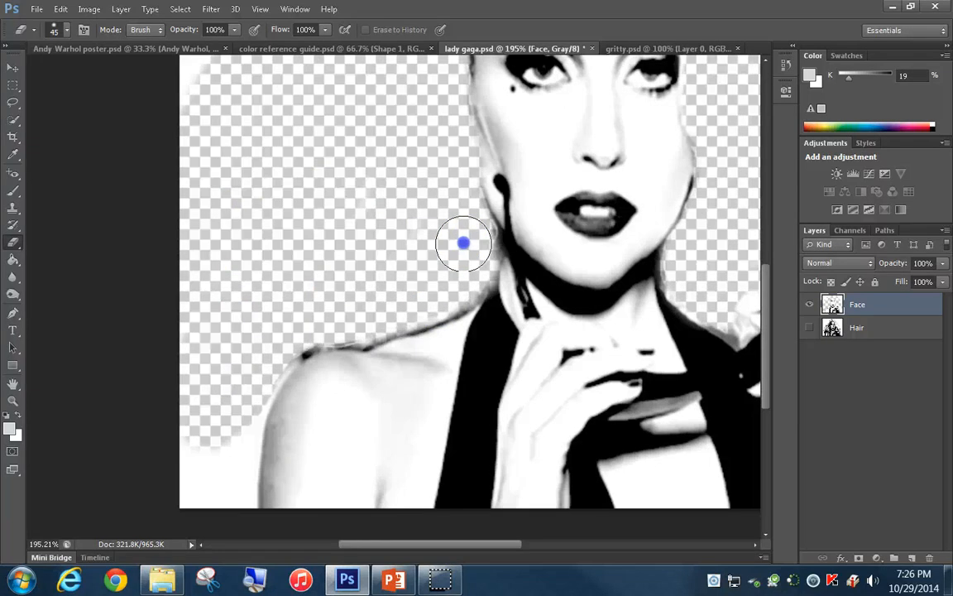
pyautogui.moveTo(288, 339)
pyautogui.mouseDown()
pyautogui.moveTo(257, 364)
pyautogui.moveTo(228, 414)
pyautogui.mouseUp()
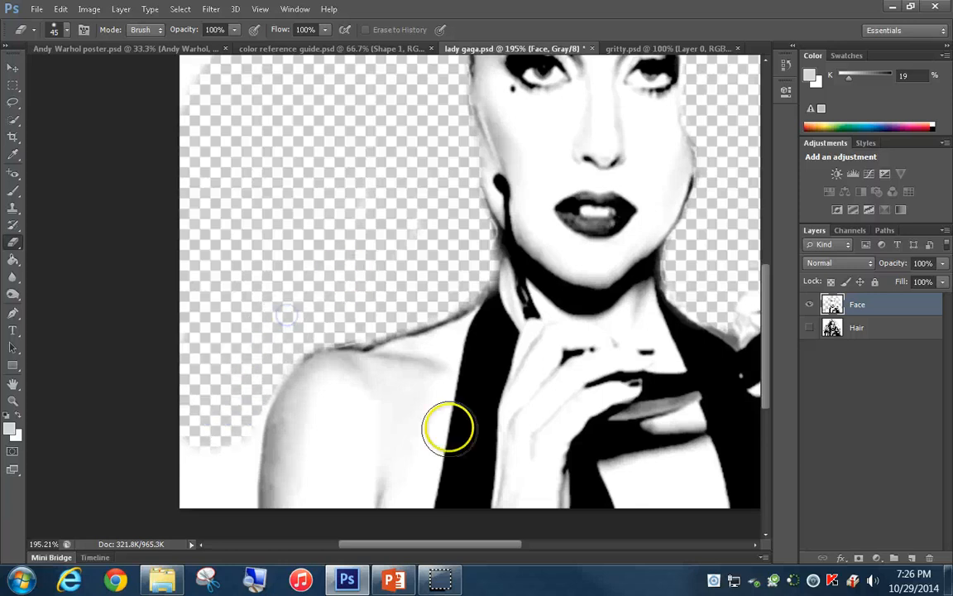
# Step: Erase the gray hair remnants in the notch between the black collar and the raised hand with a 10 px eraser
pyautogui.moveTo(473, 544); pyautogui.dragTo(552, 544)
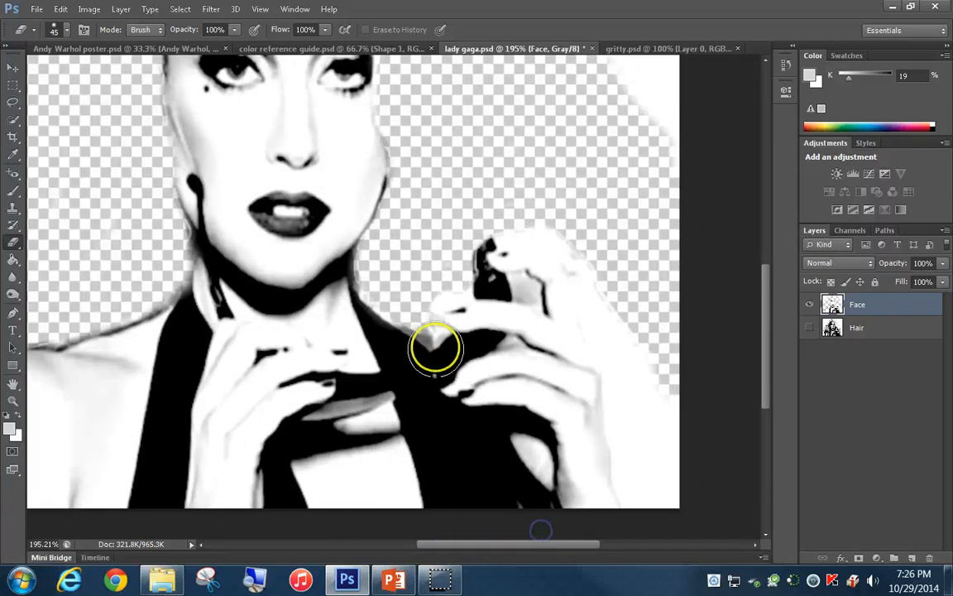
pyautogui.scroll(6, 483, 330)
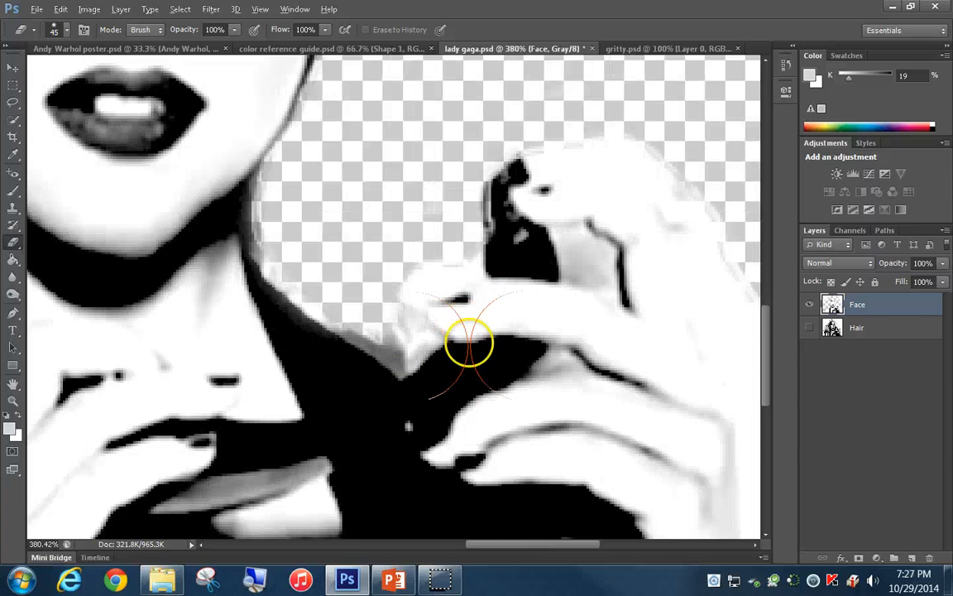
pyautogui.scroll(2, 436, 349)
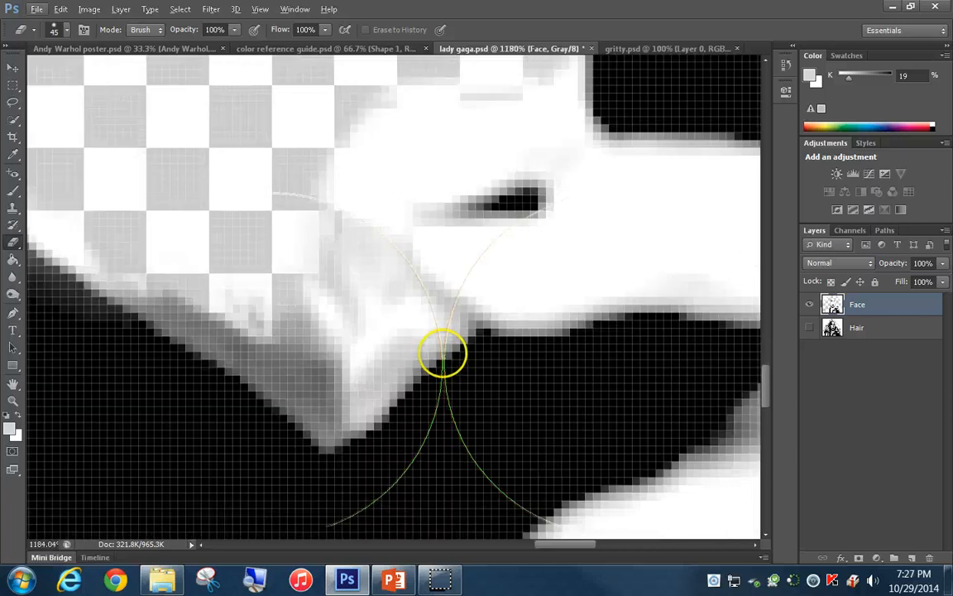
pyautogui.press('[')
pyautogui.press('[')
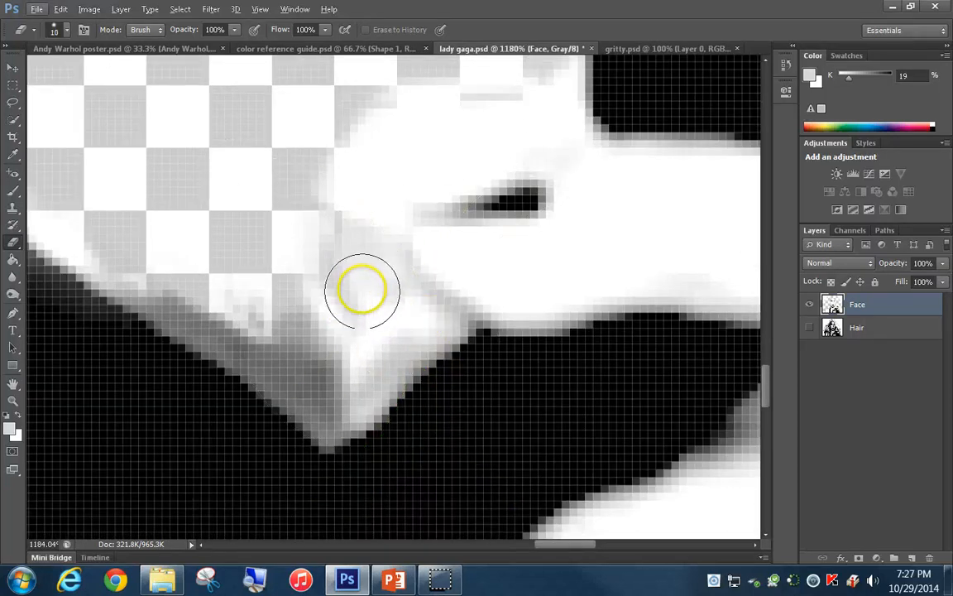
pyautogui.click(377, 284)
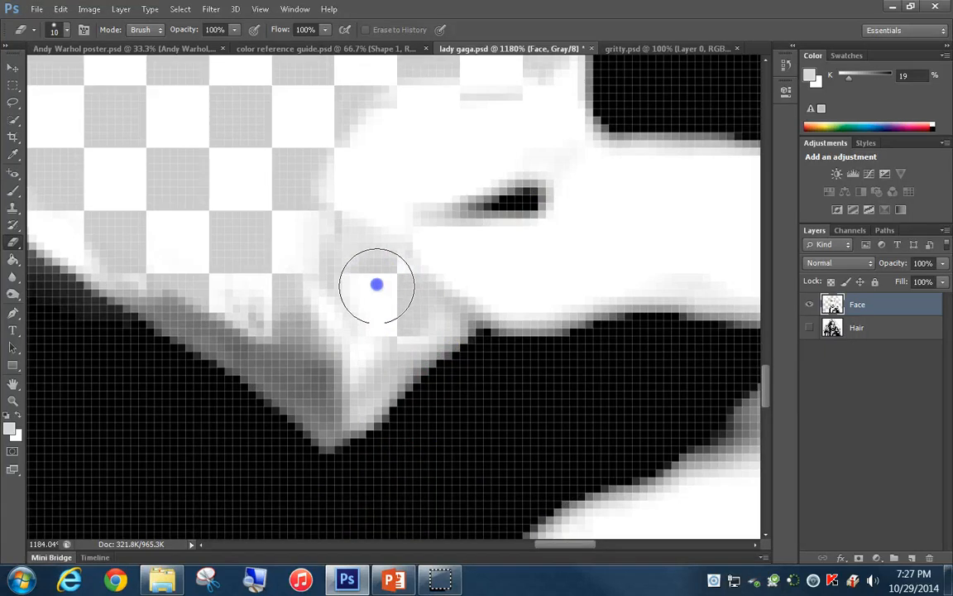
pyautogui.moveTo(377, 284)
pyautogui.mouseDown()
pyautogui.moveTo(384, 323)
pyautogui.moveTo(361, 370)
pyautogui.moveTo(337, 384)
pyautogui.moveTo(225, 304)
pyautogui.moveTo(141, 286)
pyautogui.moveTo(127, 255)
pyautogui.moveTo(313, 260)
pyautogui.mouseUp()
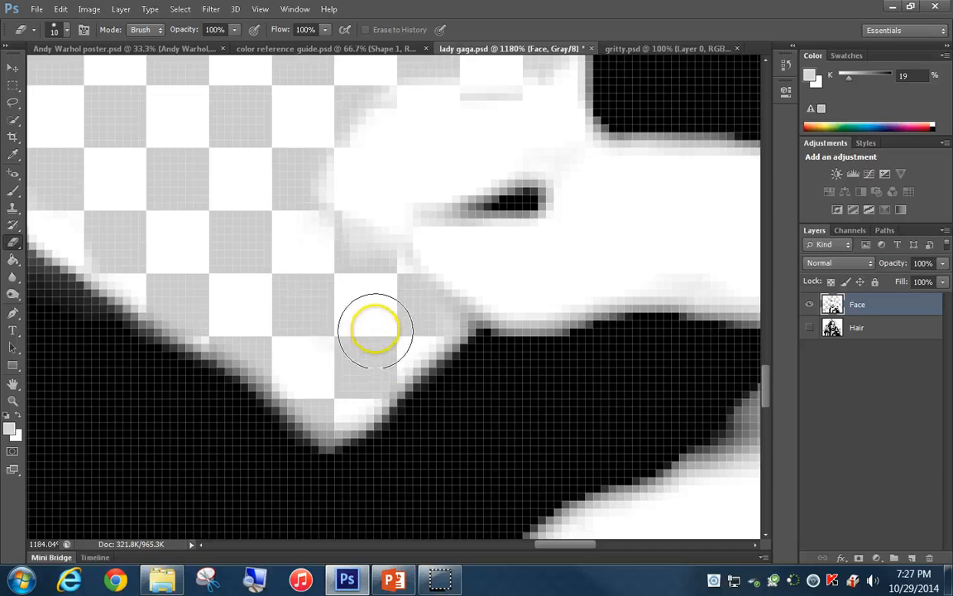
pyautogui.scroll(-8, 368, 323)
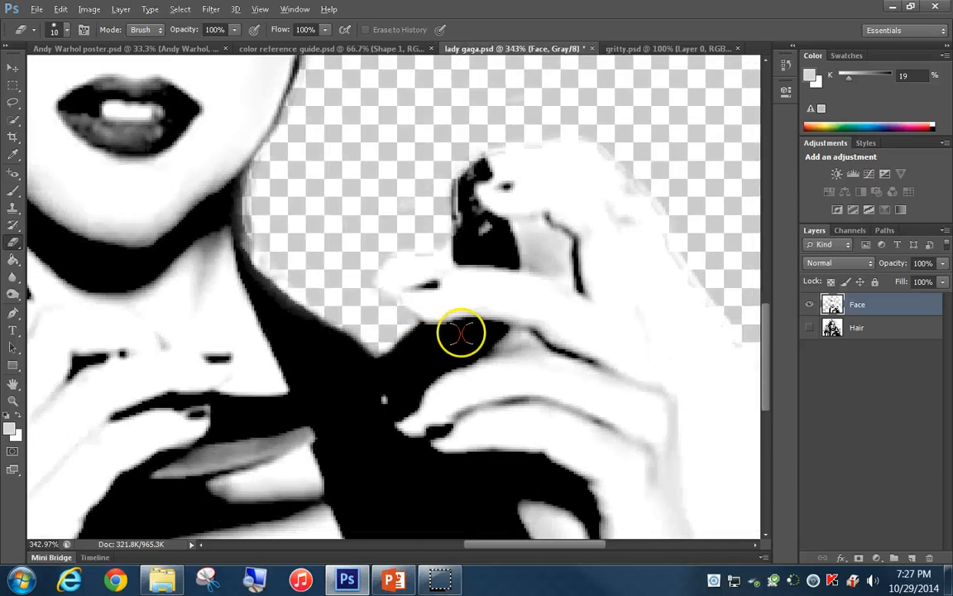
pyautogui.scroll(-2, 461, 333)
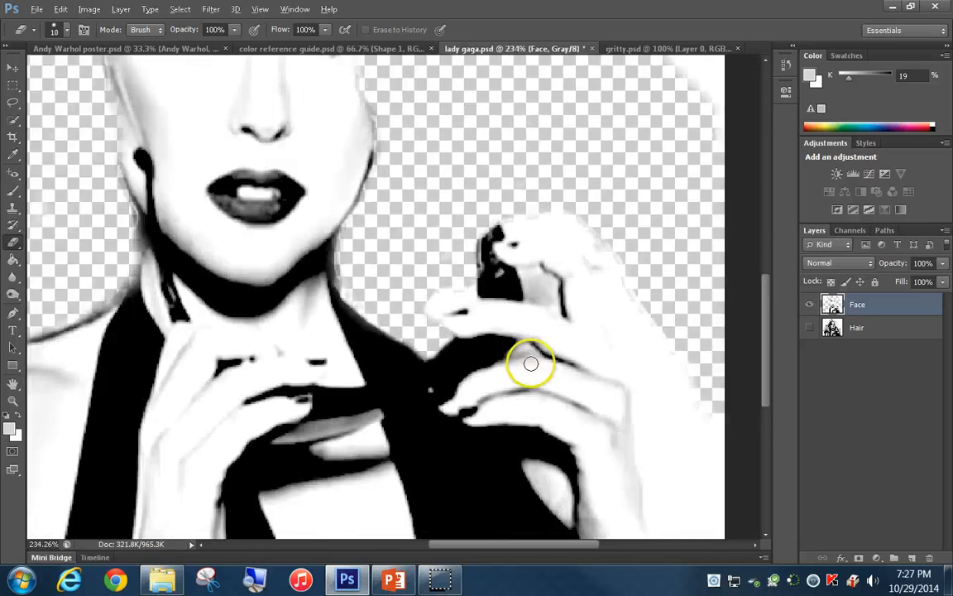
# Step: Erase the remaining background along the outer edge of the raised hand and wrist on the Face layer with a 30 px eraser
pyautogui.click(810, 329)
pyautogui.click(810, 329)
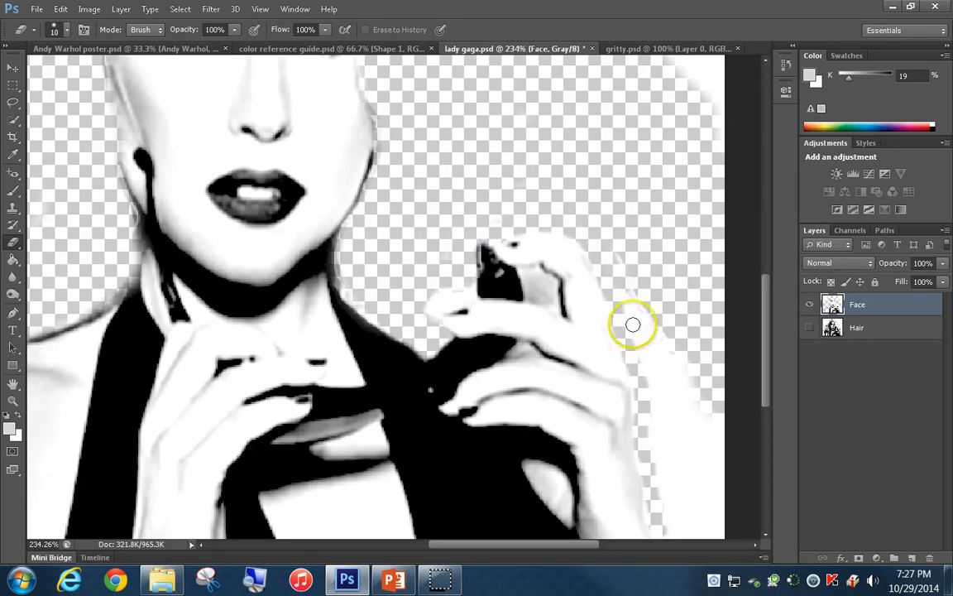
pyautogui.press('[')
pyautogui.press('[')
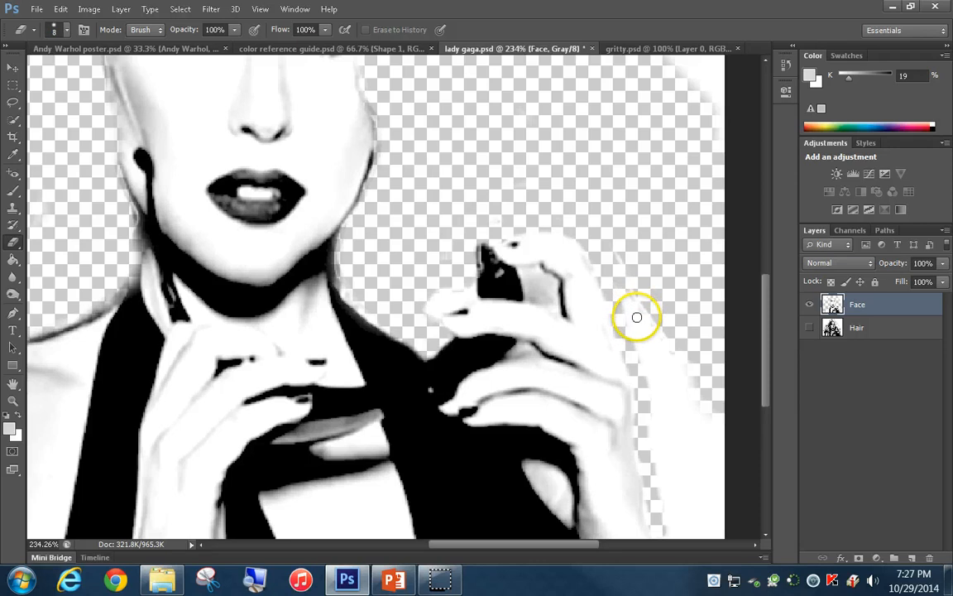
pyautogui.press(']')
pyautogui.press(']')
pyautogui.press(']')
pyautogui.press(']')
pyautogui.click(609, 223)
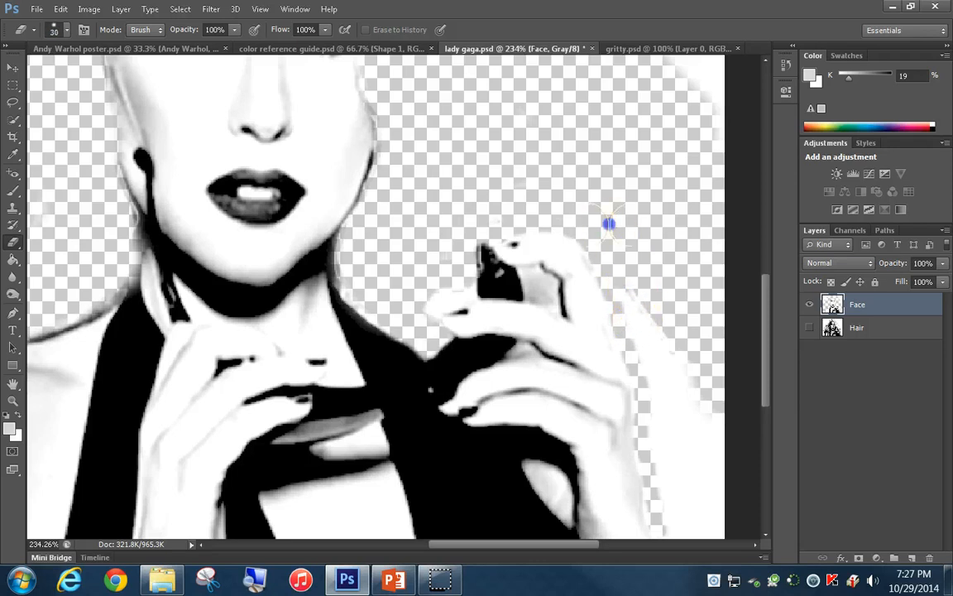
pyautogui.moveTo(650, 327); pyautogui.dragTo(672, 448)
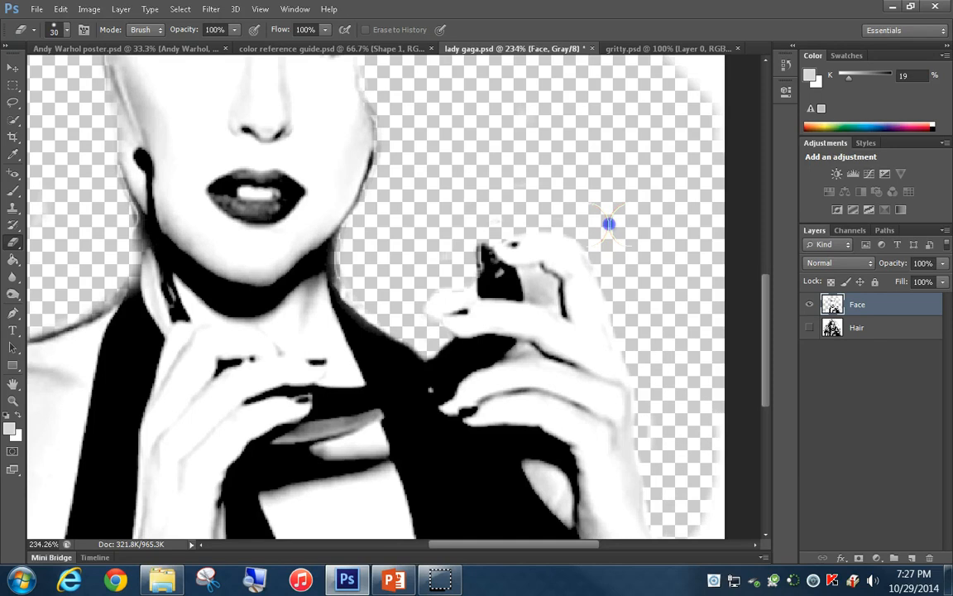
# Step: Erase the dark hair remnant between the thumb and fingertips of the raised hand on the Face layer with a 9 px eraser
pyautogui.press(']')
pyautogui.press(']')
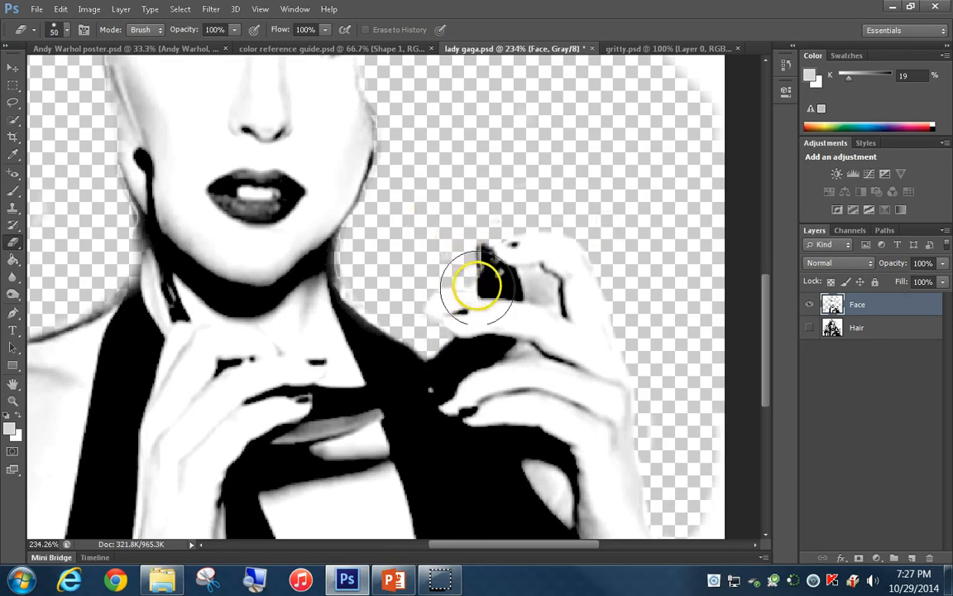
pyautogui.press('[')
pyautogui.press('[')
pyautogui.press('[')
pyautogui.press('[')
pyautogui.press('[')
pyautogui.press('[')
pyautogui.press('[')
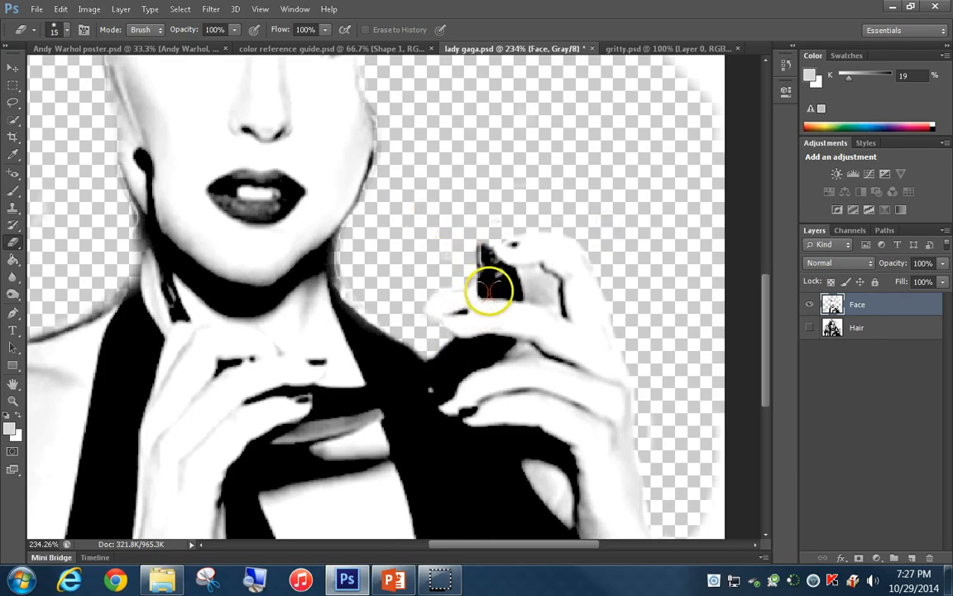
pyautogui.scroll(7, 507, 290)
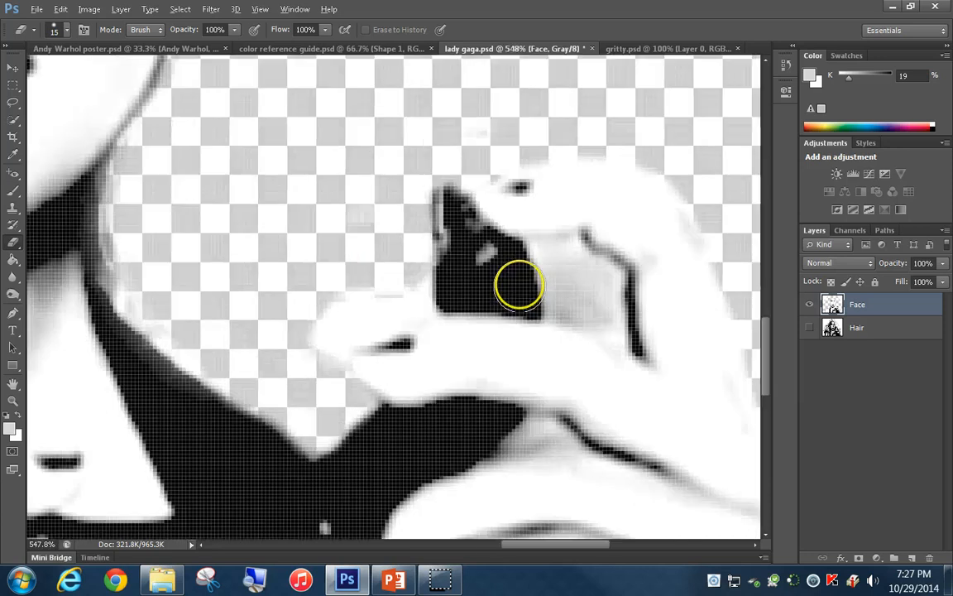
pyautogui.press('[')
pyautogui.press('[')
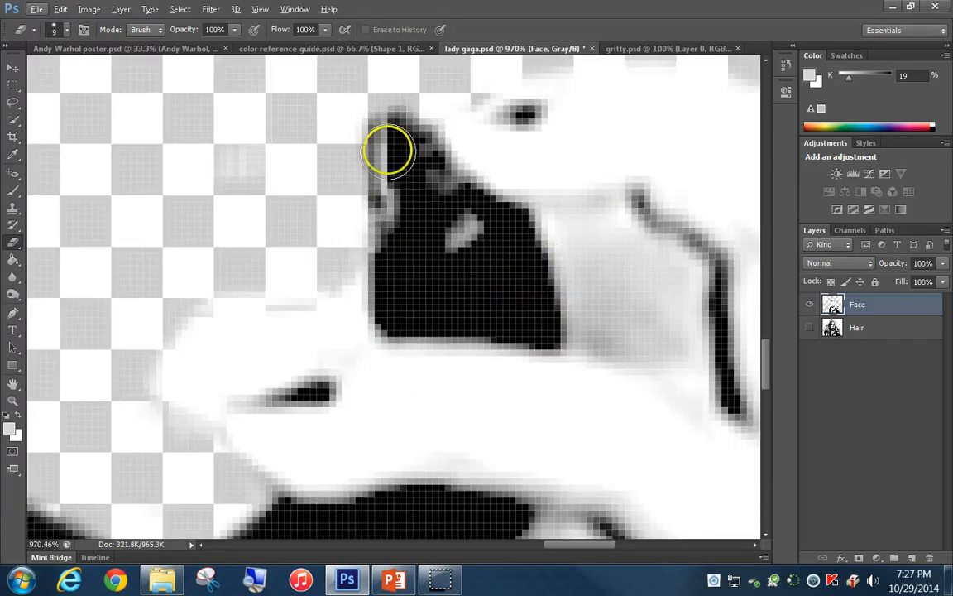
pyautogui.moveTo(411, 98)
pyautogui.mouseDown()
pyautogui.moveTo(432, 188)
pyautogui.moveTo(470, 221)
pyautogui.moveTo(604, 222)
pyautogui.moveTo(592, 241)
pyautogui.moveTo(662, 322)
pyautogui.mouseUp()
pyautogui.moveTo(588, 302)
pyautogui.mouseDown()
pyautogui.moveTo(555, 320)
pyautogui.moveTo(483, 298)
pyautogui.moveTo(354, 302)
pyautogui.moveTo(176, 375)
pyautogui.moveTo(182, 405)
pyautogui.moveTo(195, 388)
pyautogui.moveTo(340, 321)
pyautogui.moveTo(249, 331)
pyautogui.moveTo(144, 392)
pyautogui.moveTo(325, 286)
pyautogui.moveTo(492, 316)
pyautogui.moveTo(556, 304)
pyautogui.moveTo(494, 255)
pyautogui.moveTo(614, 286)
pyautogui.moveTo(343, 184)
pyautogui.moveTo(370, 120)
pyautogui.moveTo(400, 172)
pyautogui.moveTo(385, 206)
pyautogui.moveTo(289, 218)
pyautogui.moveTo(240, 182)
pyautogui.mouseUp()
pyautogui.hotkey('ctrl', '0')
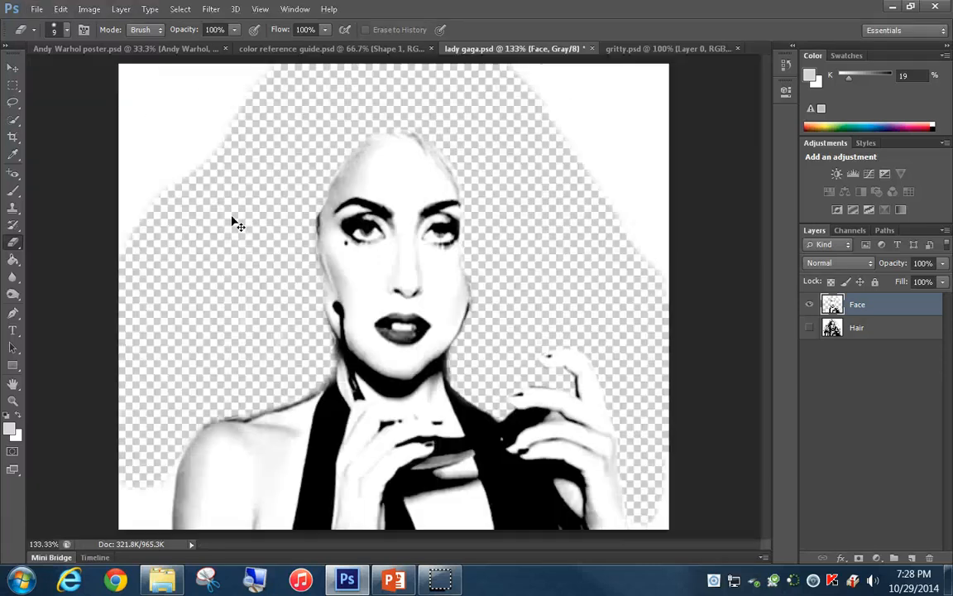
# Step: Show the Hair layer and convert the image to RGB Color mode, merging the layers
pyautogui.click(212, 103)
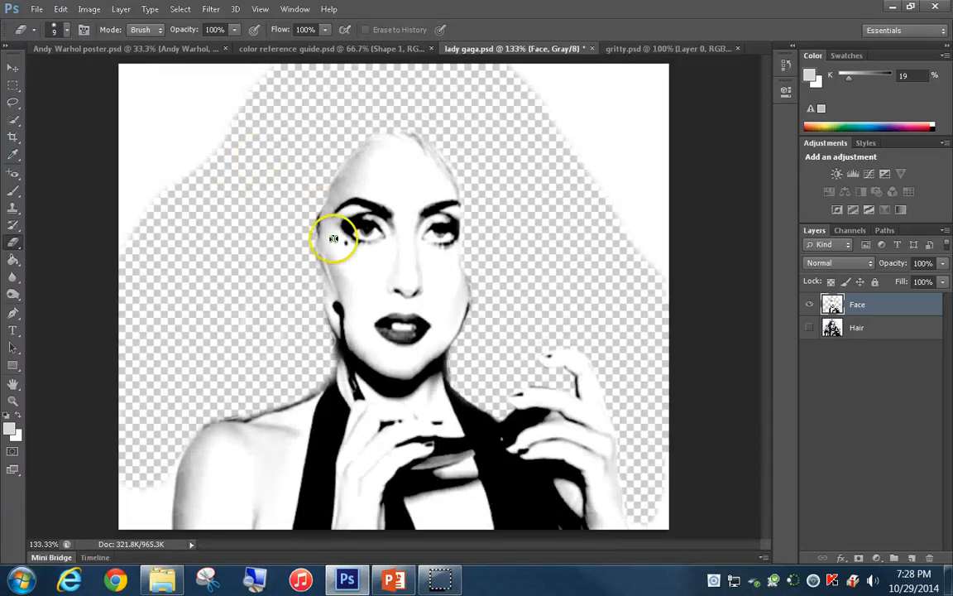
pyautogui.click(810, 329)
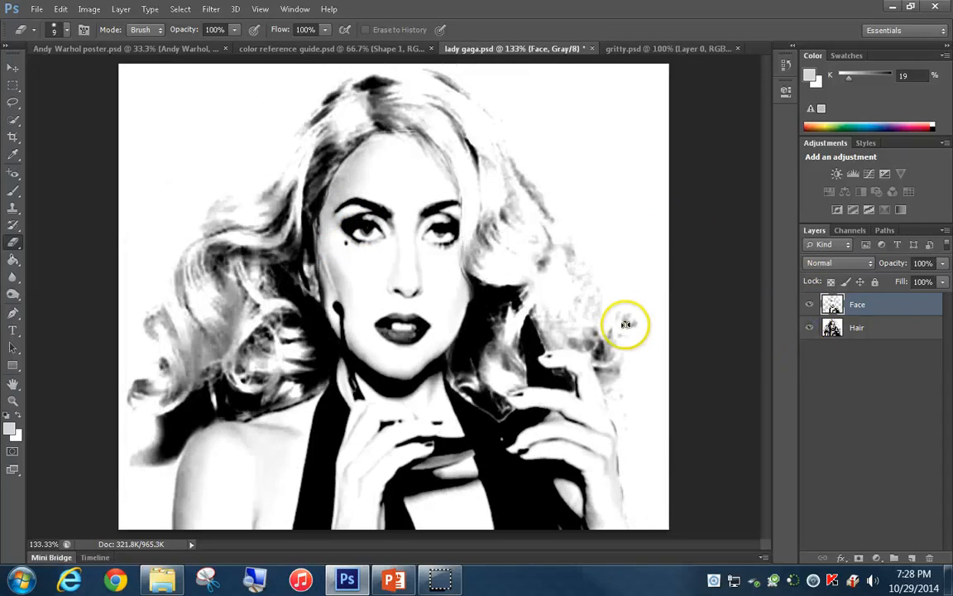
pyautogui.click(61, 9)
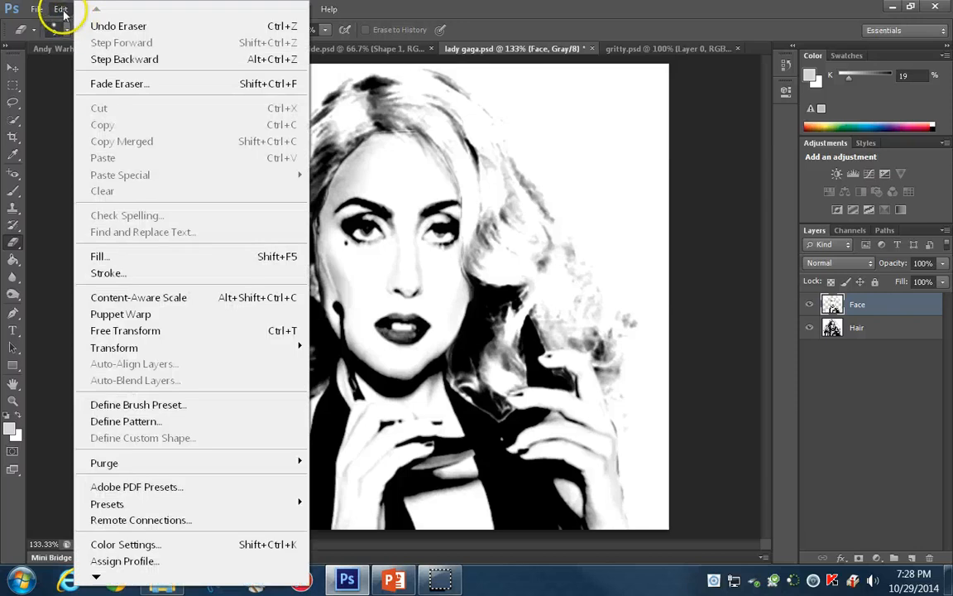
pyautogui.click(90, 9)
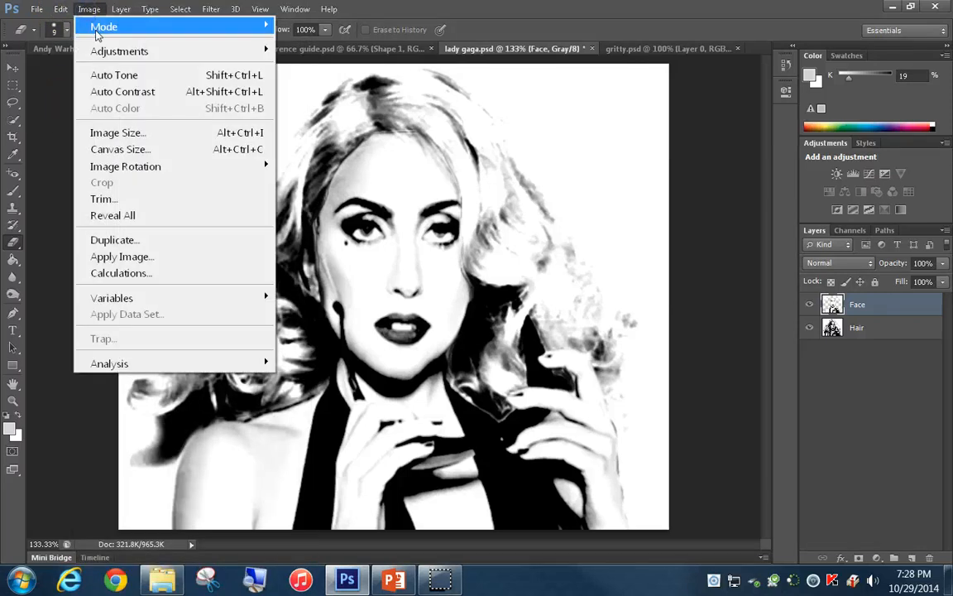
pyautogui.moveTo(101, 28)
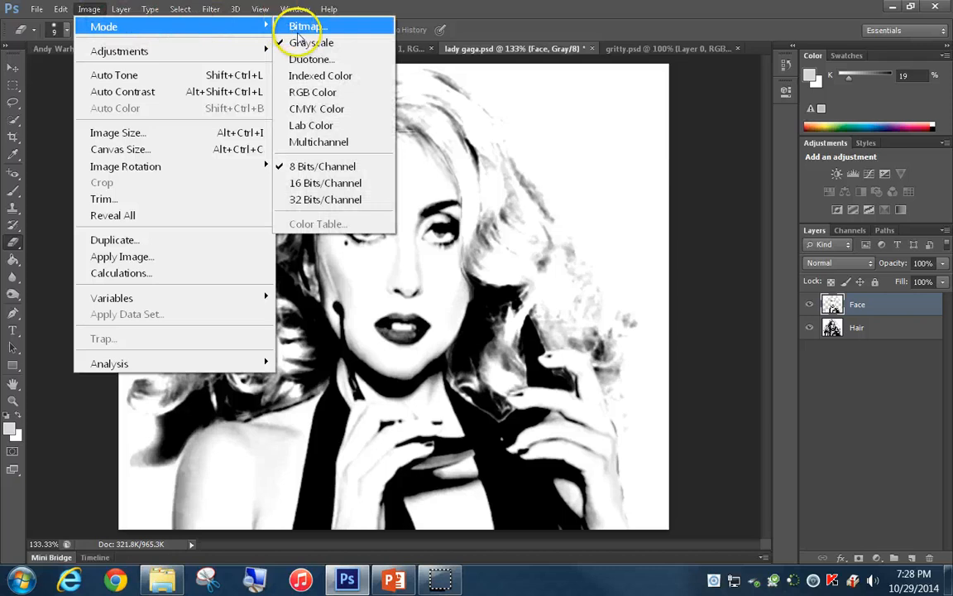
pyautogui.click(322, 93)
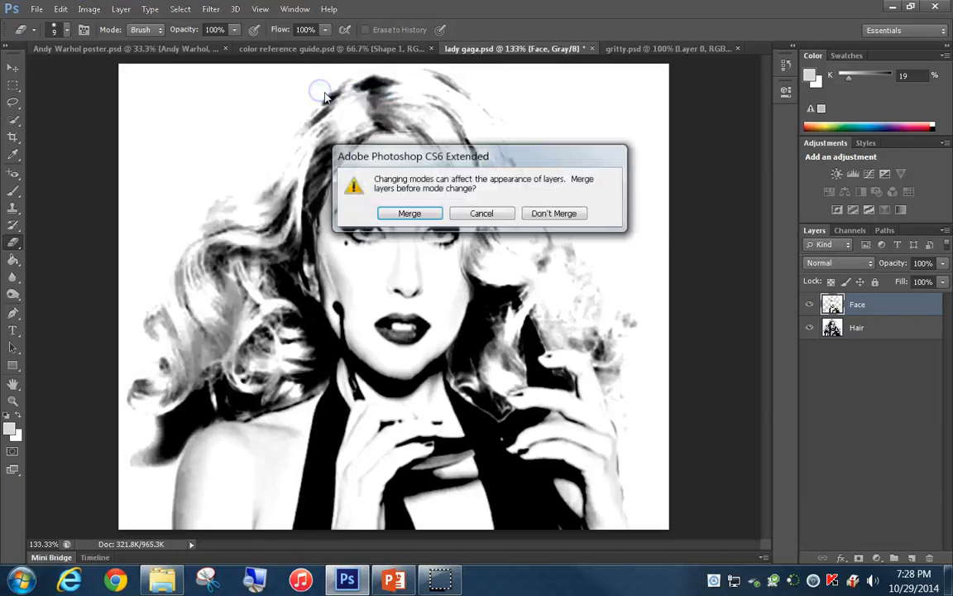
pyautogui.click(410, 215)
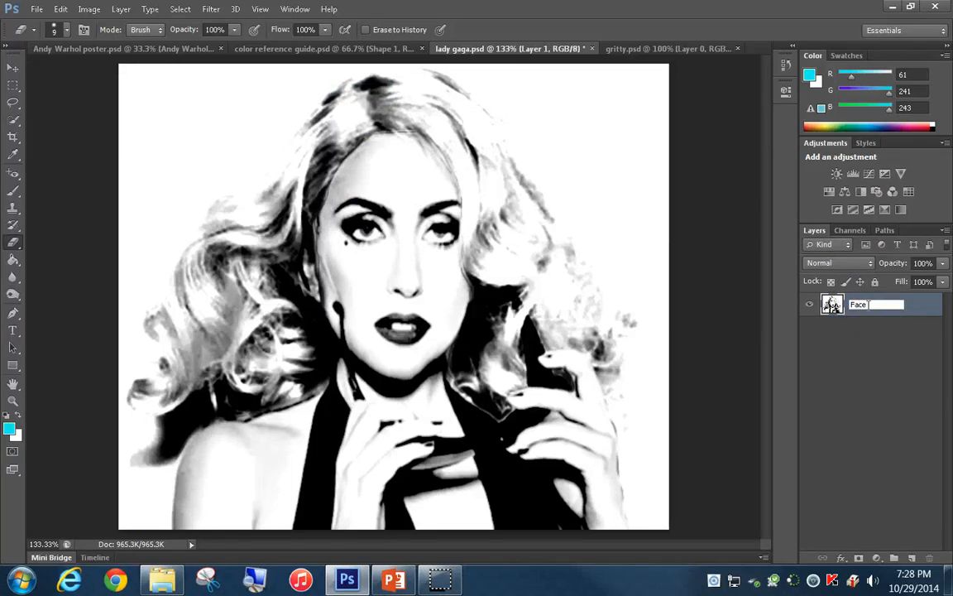
# Step: Name the merged layer Face and add a new layer named Foreground above it
pyautogui.press('Return')
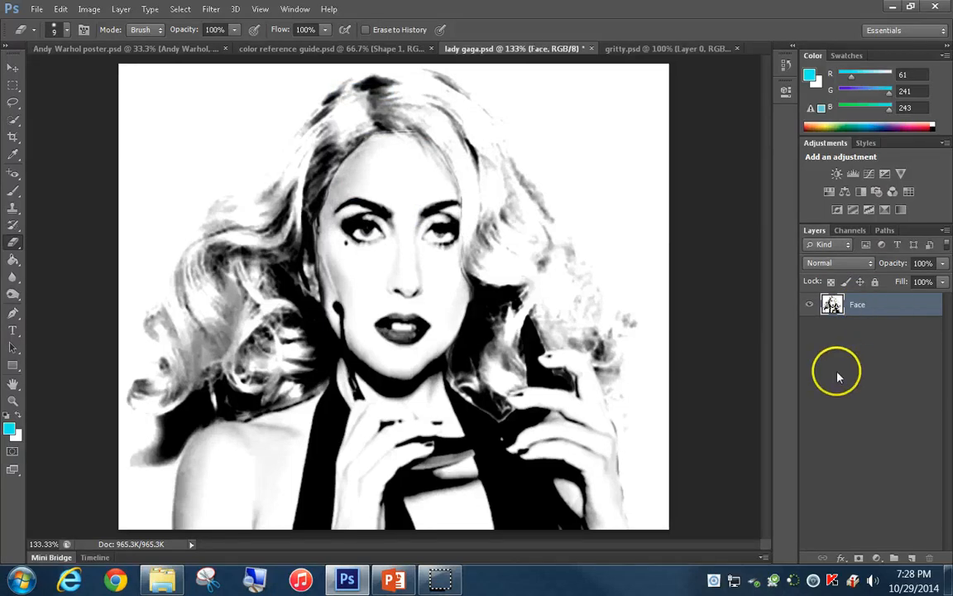
pyautogui.click(912, 560)
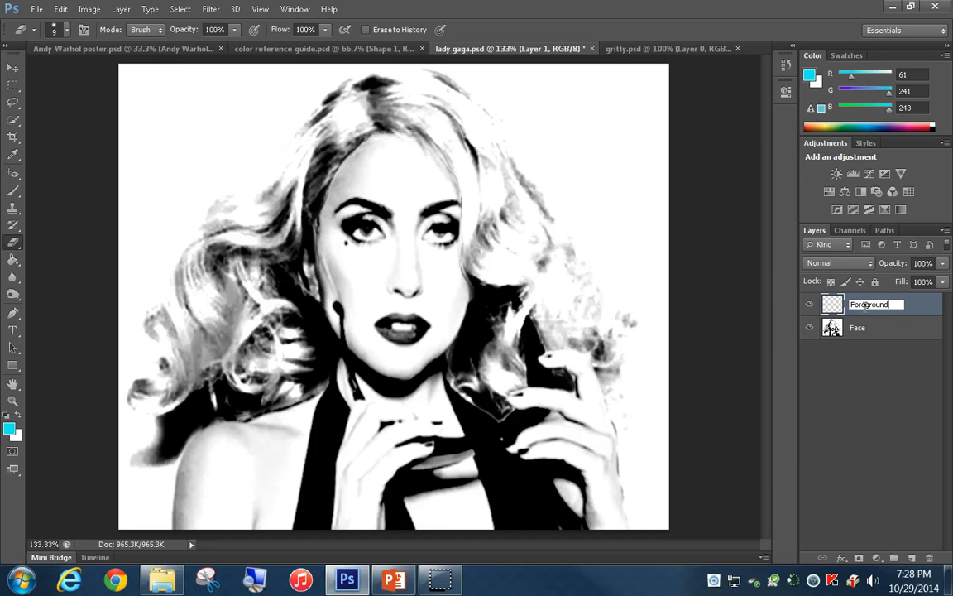
pyautogui.press('Return')
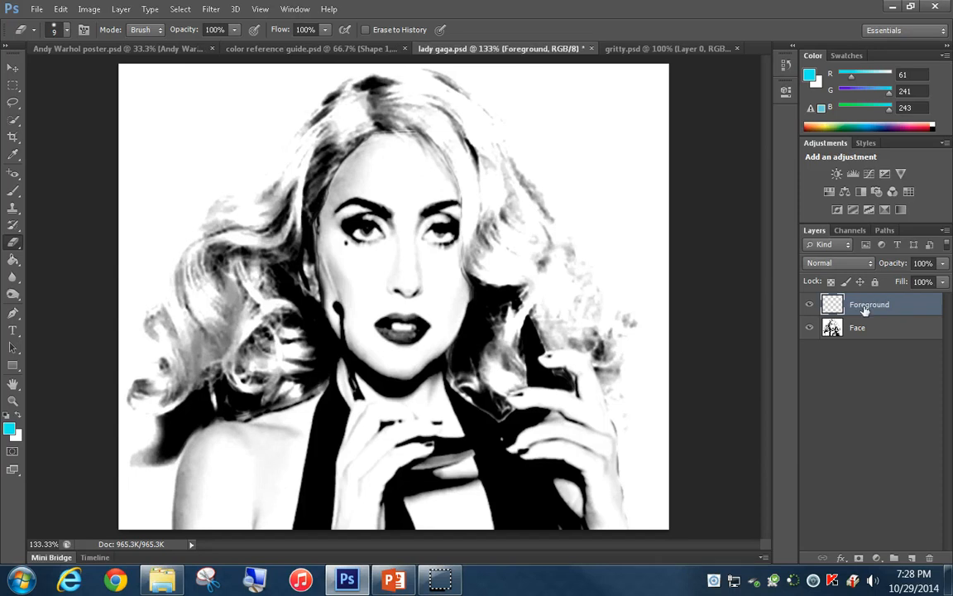
# Step: Sample the orange foreground swatch from color reference guide.psd and fill the Foreground layer of lady gaga.psd with it
pyautogui.click(266, 48)
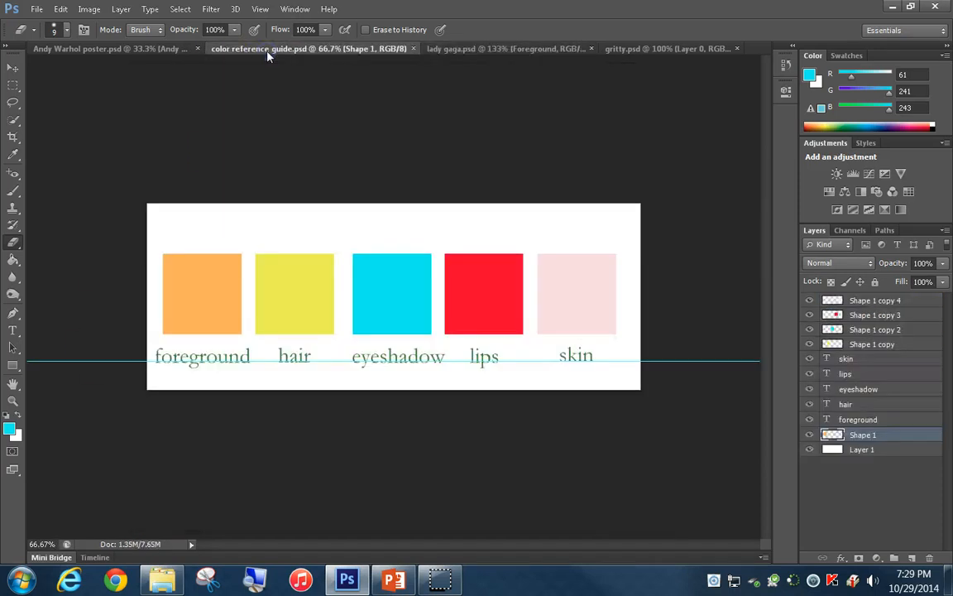
pyautogui.click(14, 157)
pyautogui.click(209, 294)
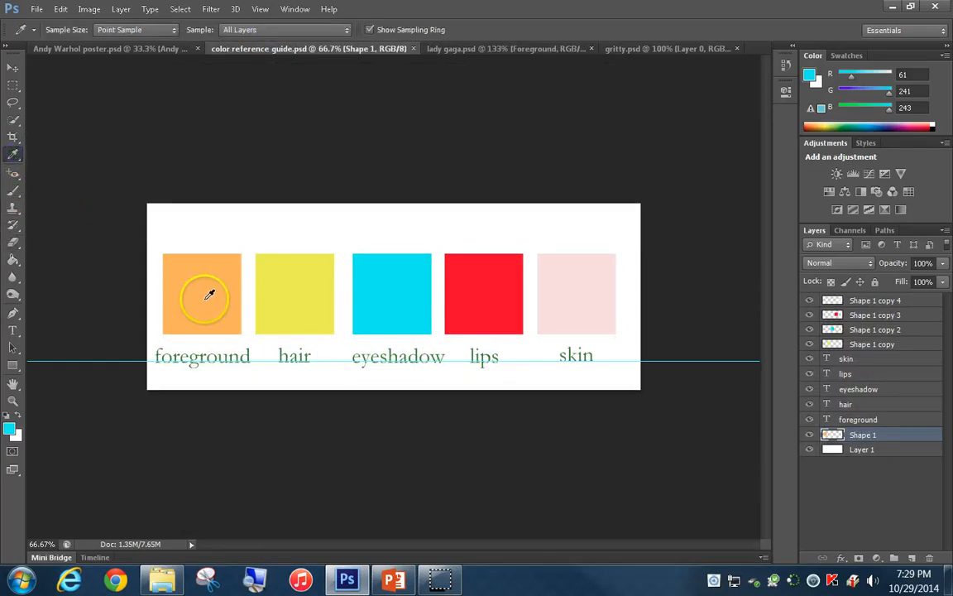
pyautogui.click(509, 50)
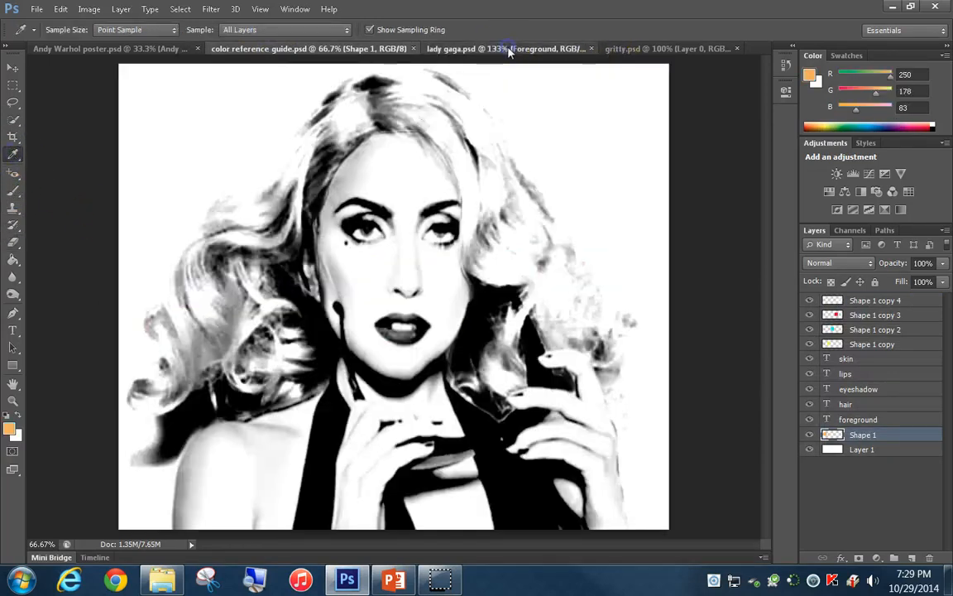
pyautogui.click(15, 261)
pyautogui.click(392, 308)
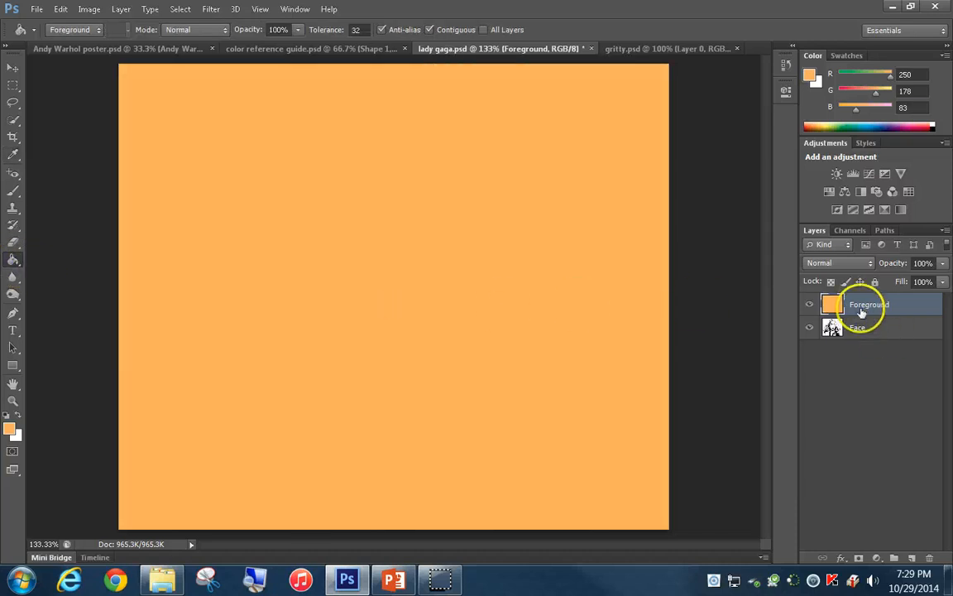
# Step: Set the Foreground layer's blend mode to Multiply and hide the layer
pyautogui.click(864, 265)
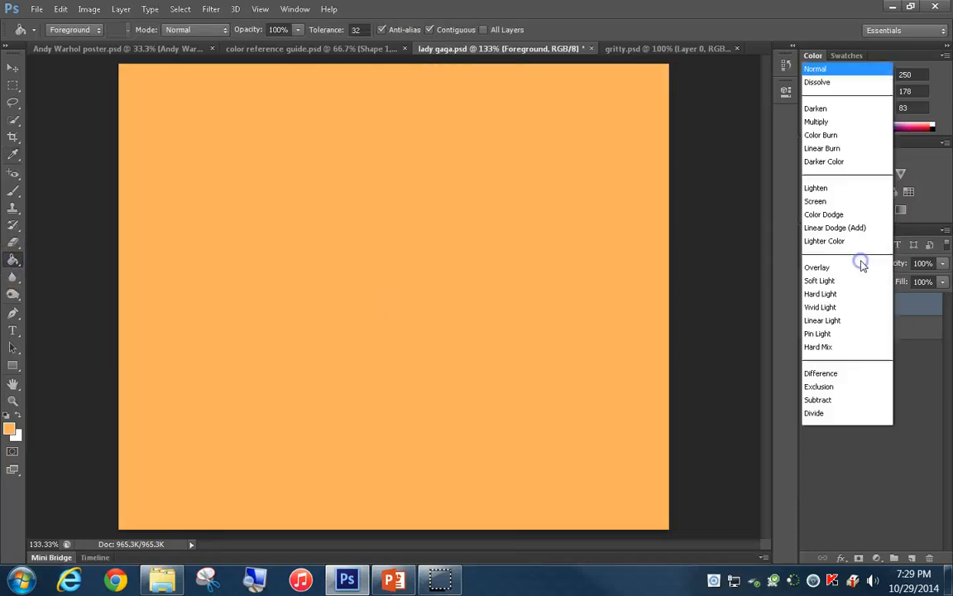
pyautogui.click(829, 53)
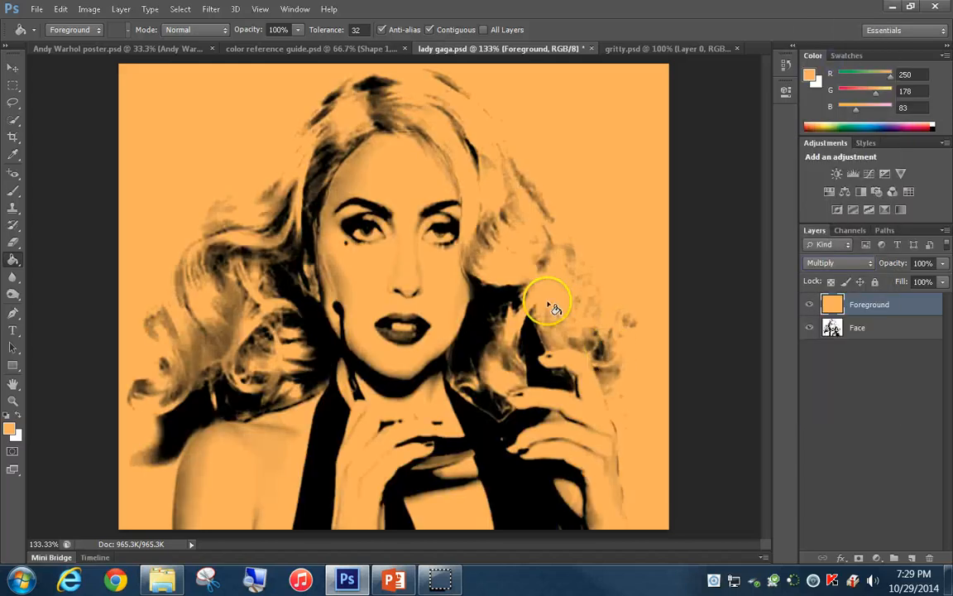
pyautogui.click(809, 304)
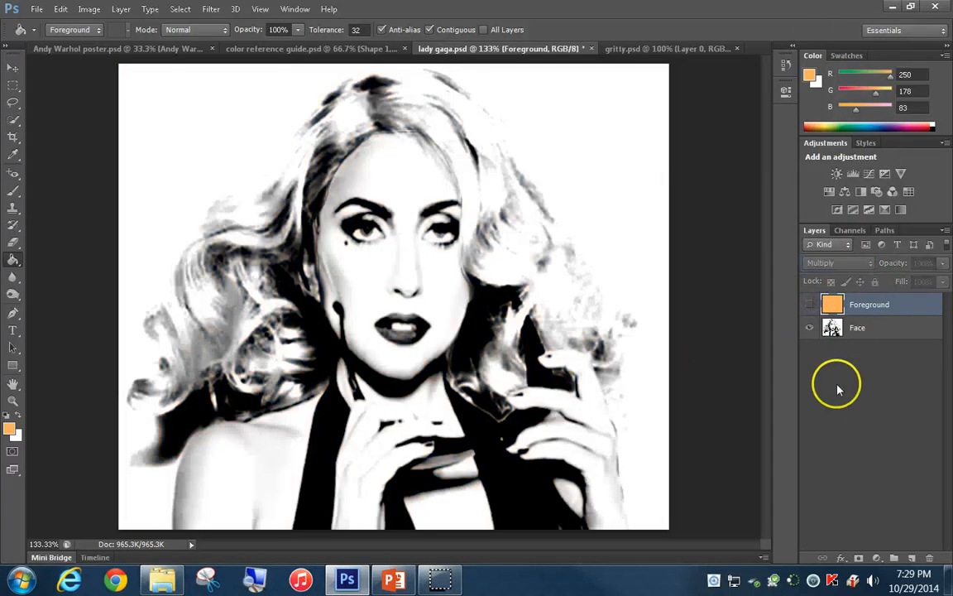
# Step: Add a new layer named Hair above the Foreground layer
pyautogui.click(911, 559)
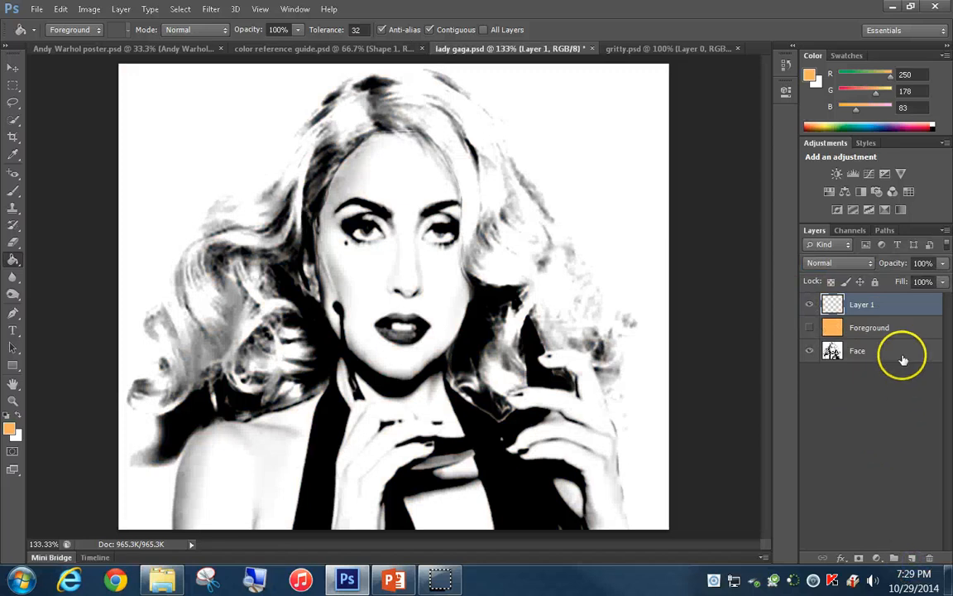
pyautogui.click(865, 306)
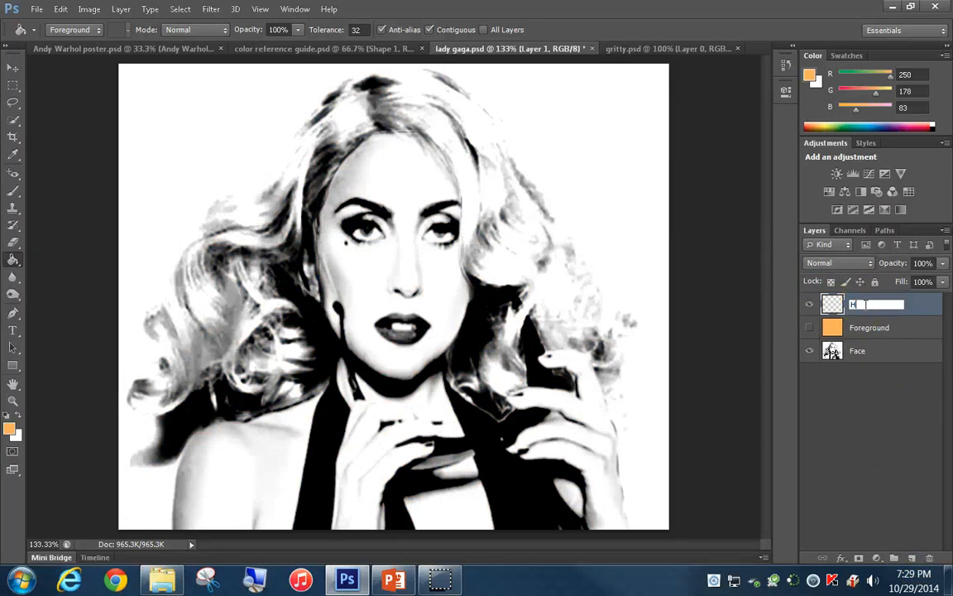
pyautogui.write('Hair')
pyautogui.press('Return')
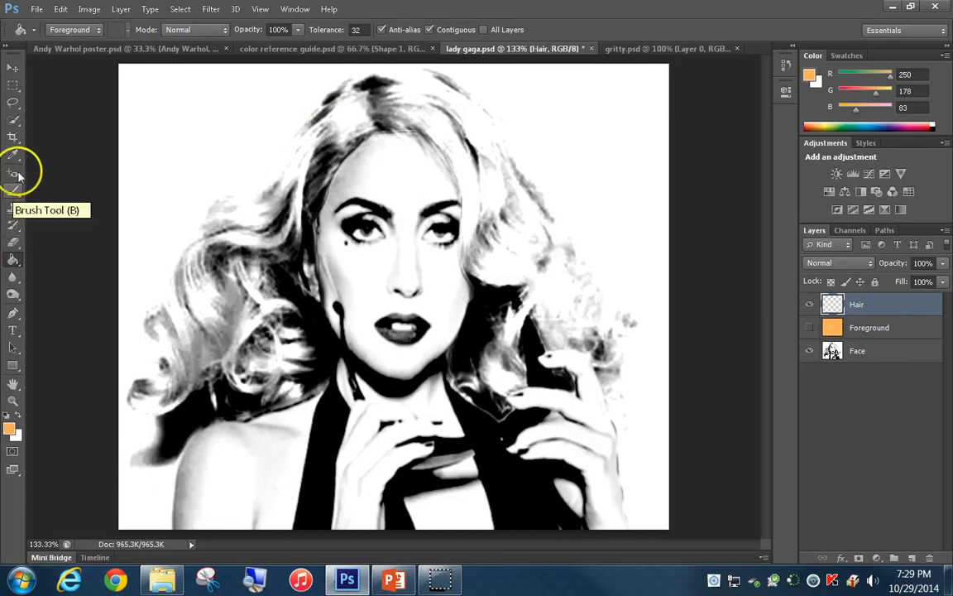
# Step: Sample the yellow hair swatch from color reference guide.psd and return to lady gaga.psd
pyautogui.click(274, 48)
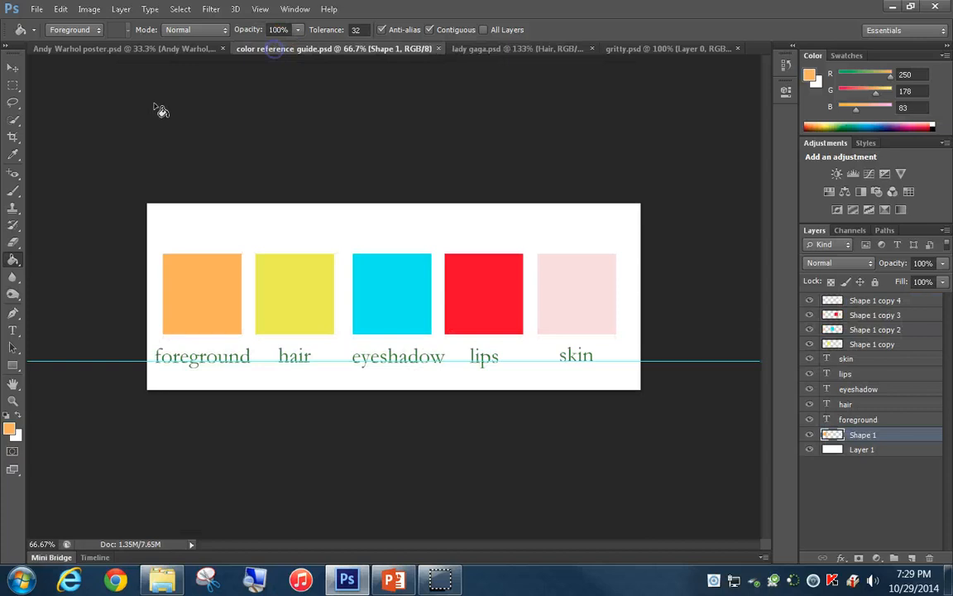
pyautogui.click(14, 154)
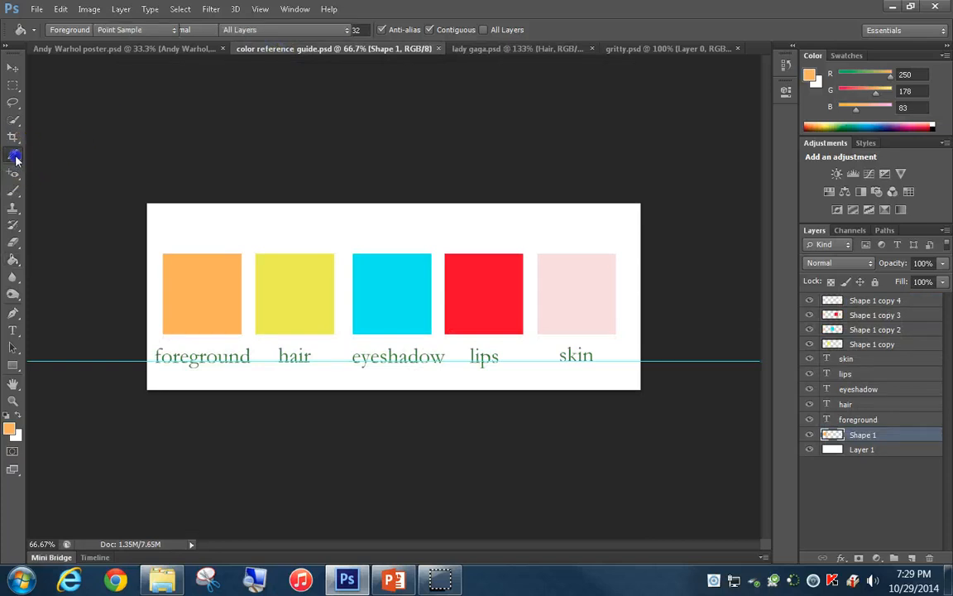
pyautogui.click(281, 299)
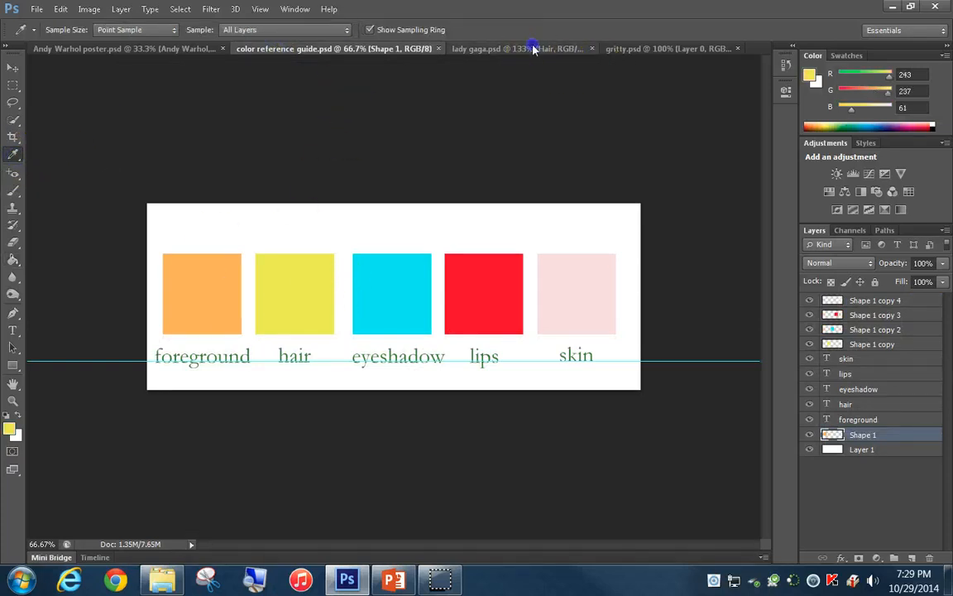
pyautogui.click(481, 48)
# Step: Outline the whole hair area in yellow on the Hair layer with a 30 px brush, following the face, shoulders and outer edge
pyautogui.click(17, 191)
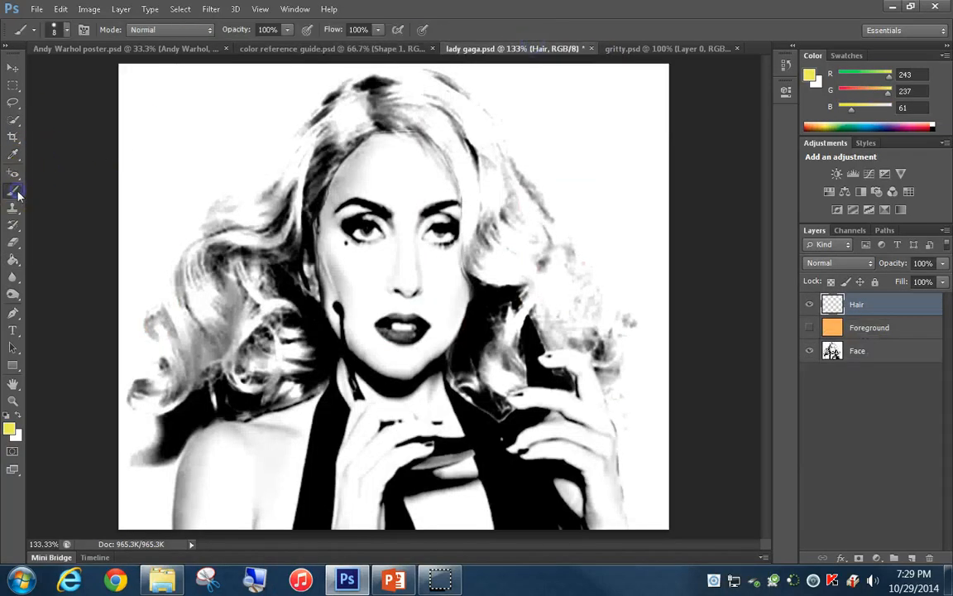
pyautogui.click(68, 31)
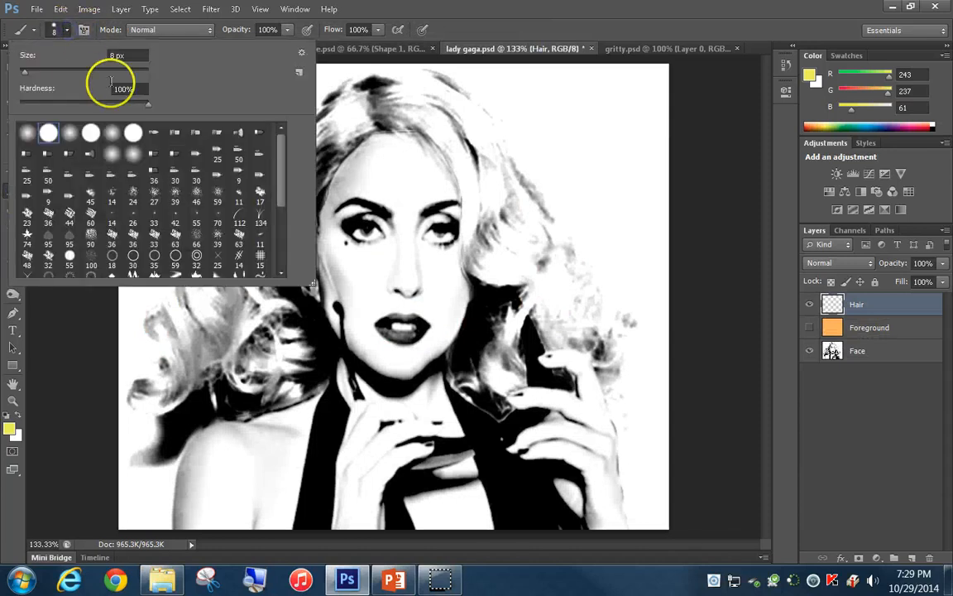
pyautogui.write('3')
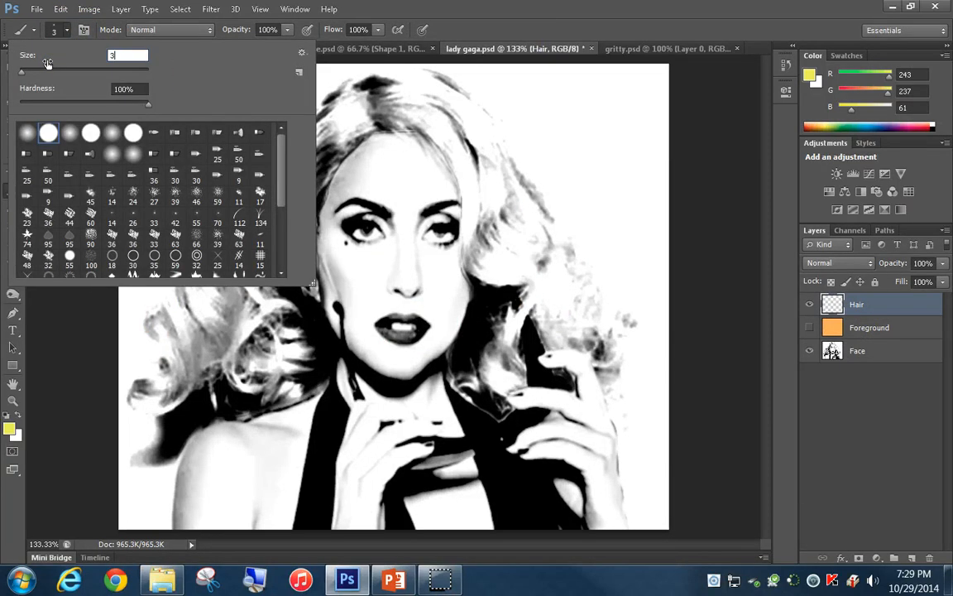
pyautogui.write('0')
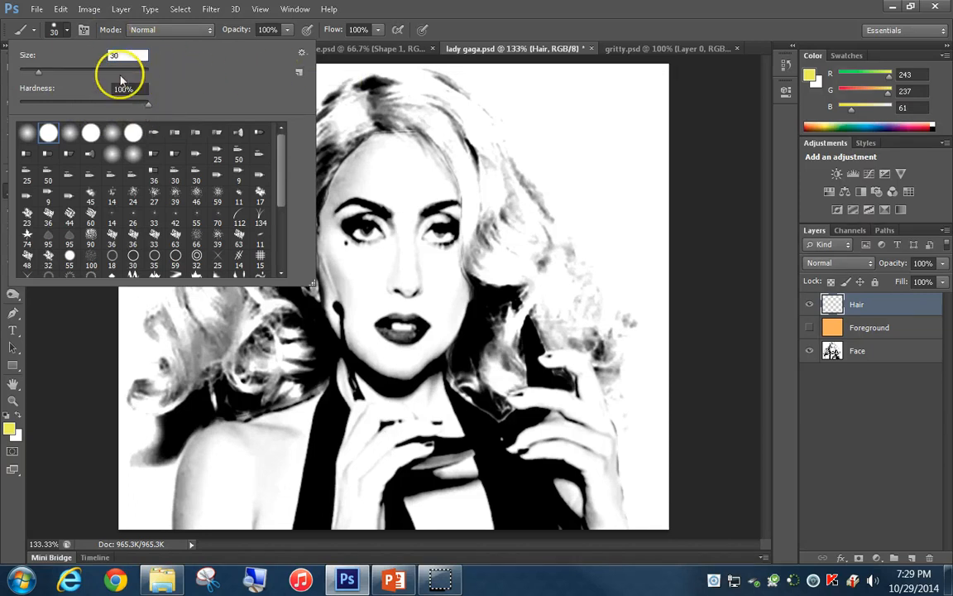
pyautogui.click(66, 31)
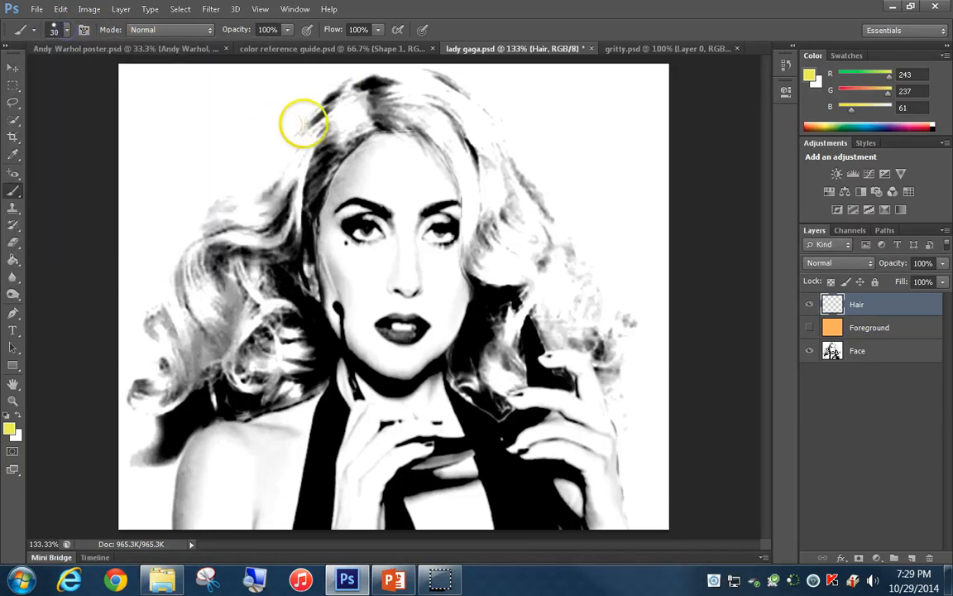
pyautogui.rightClick(375, 121)
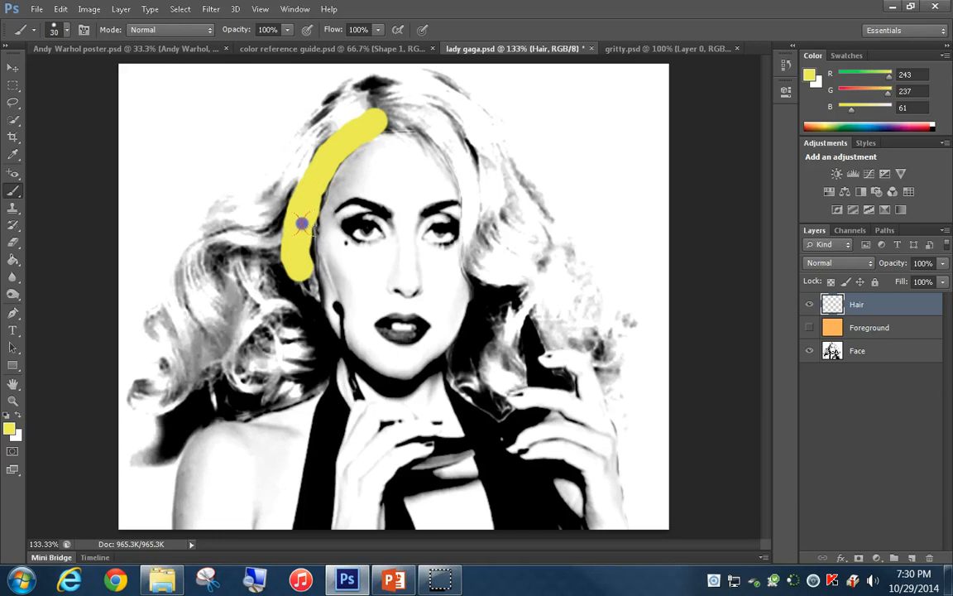
pyautogui.moveTo(300, 253)
pyautogui.mouseDown()
pyautogui.moveTo(325, 343)
pyautogui.moveTo(313, 377)
pyautogui.moveTo(273, 399)
pyautogui.moveTo(211, 408)
pyautogui.moveTo(164, 452)
pyautogui.moveTo(145, 417)
pyautogui.mouseUp()
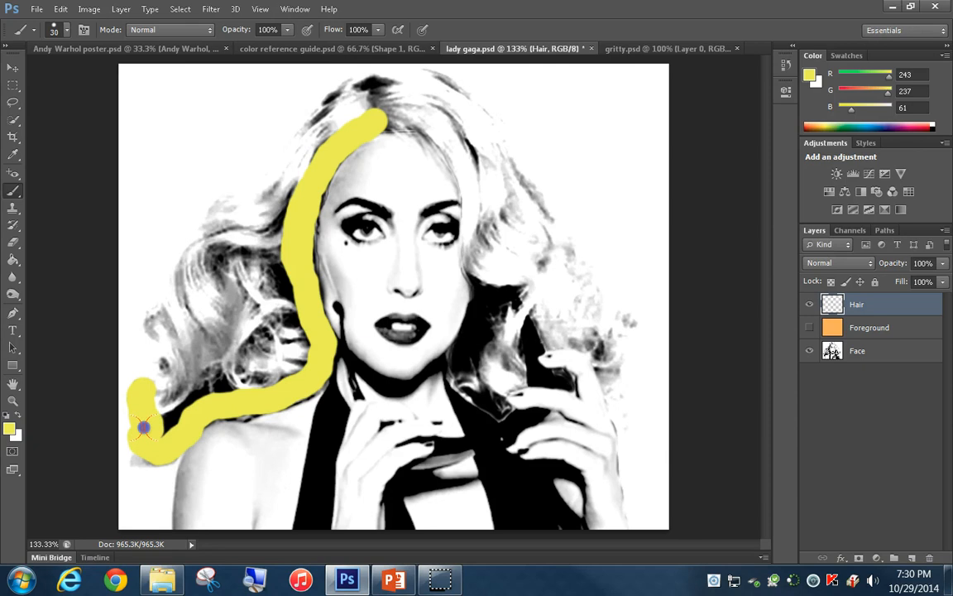
pyautogui.moveTo(150, 386); pyautogui.dragTo(165, 362)
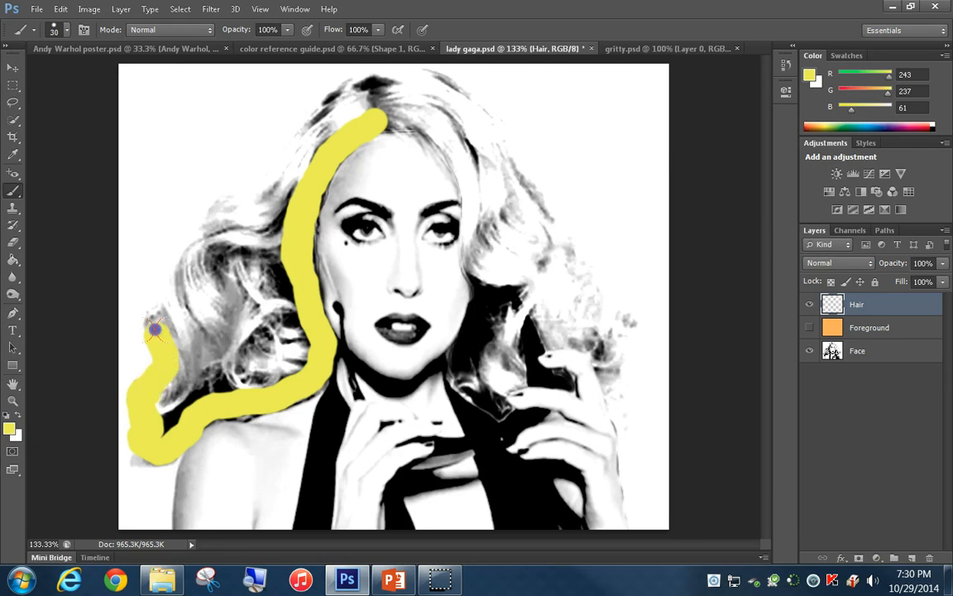
pyautogui.moveTo(166, 306)
pyautogui.mouseDown()
pyautogui.moveTo(209, 223)
pyautogui.moveTo(282, 168)
pyautogui.moveTo(350, 88)
pyautogui.moveTo(422, 76)
pyautogui.moveTo(473, 106)
pyautogui.moveTo(501, 139)
pyautogui.moveTo(571, 264)
pyautogui.moveTo(640, 342)
pyautogui.moveTo(633, 373)
pyautogui.moveTo(606, 380)
pyautogui.moveTo(555, 367)
pyautogui.moveTo(505, 376)
pyautogui.moveTo(489, 394)
pyautogui.moveTo(471, 390)
pyautogui.moveTo(459, 365)
pyautogui.moveTo(483, 271)
pyautogui.moveTo(470, 241)
pyautogui.moveTo(474, 189)
pyautogui.moveTo(422, 125)
pyautogui.moveTo(388, 121)
pyautogui.mouseUp()
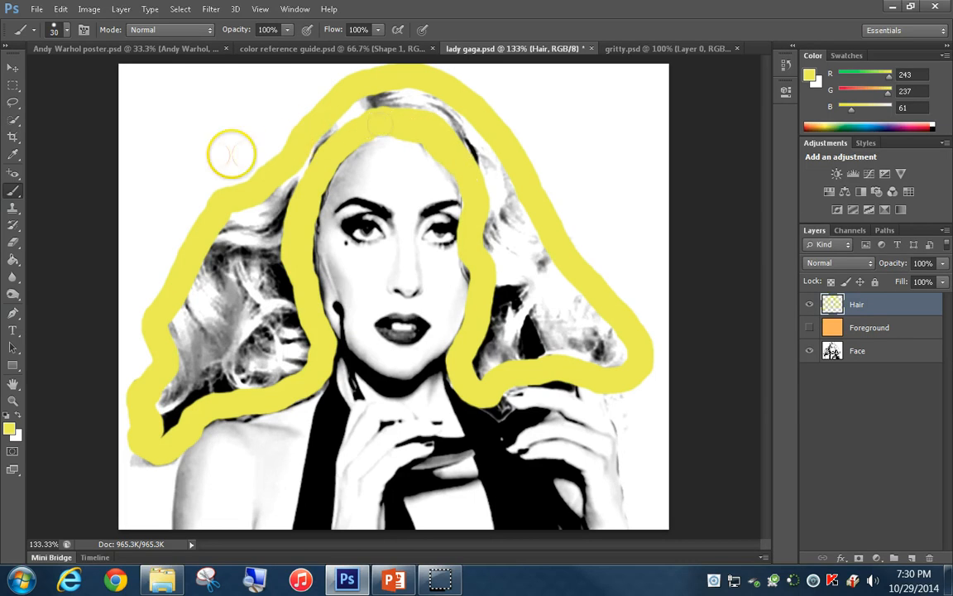
# Step: Erase the excess yellow along the forehead hairline on the Hair layer with a 9 px eraser
pyautogui.click(13, 244)
pyautogui.moveTo(399, 146); pyautogui.dragTo(393, 143)
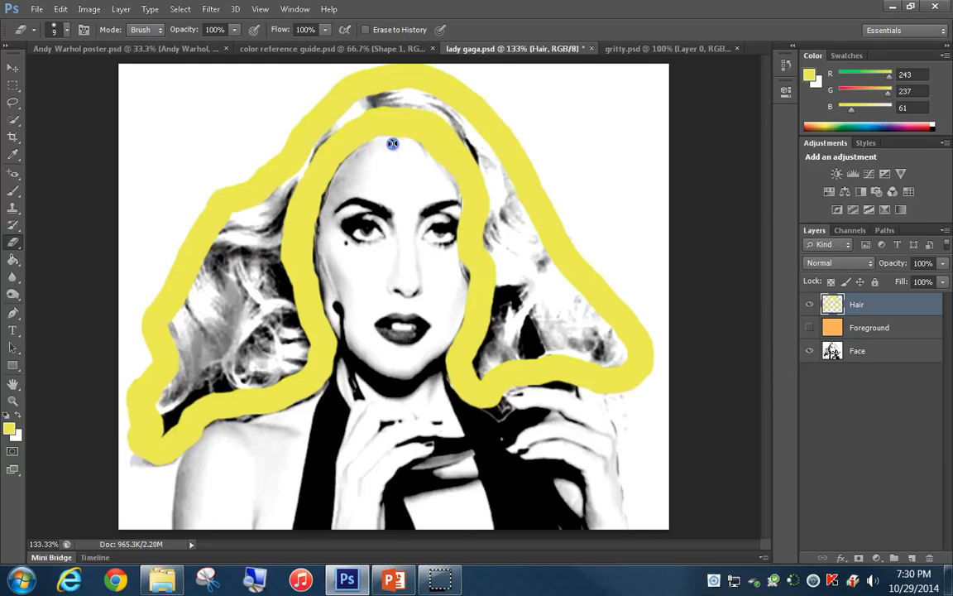
pyautogui.click(425, 152)
# Step: Fill the outlined hair on the image's left side of the face with yellow, enlarging the brush to 50 px
pyautogui.click(15, 193)
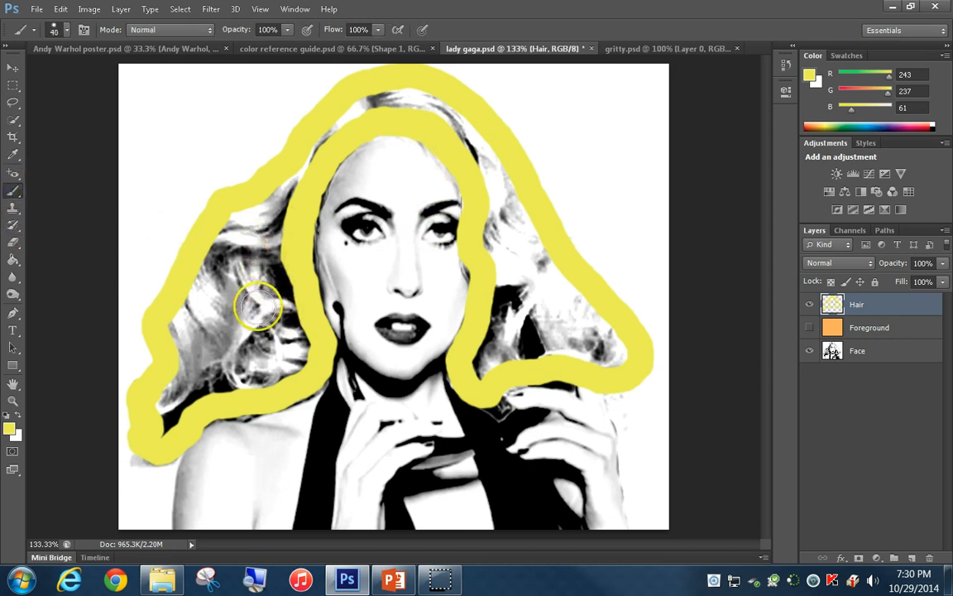
pyautogui.press(']')
pyautogui.moveTo(276, 277)
pyautogui.mouseDown()
pyautogui.moveTo(249, 371)
pyautogui.moveTo(234, 358)
pyautogui.moveTo(225, 366)
pyautogui.mouseUp()
pyautogui.press(']')
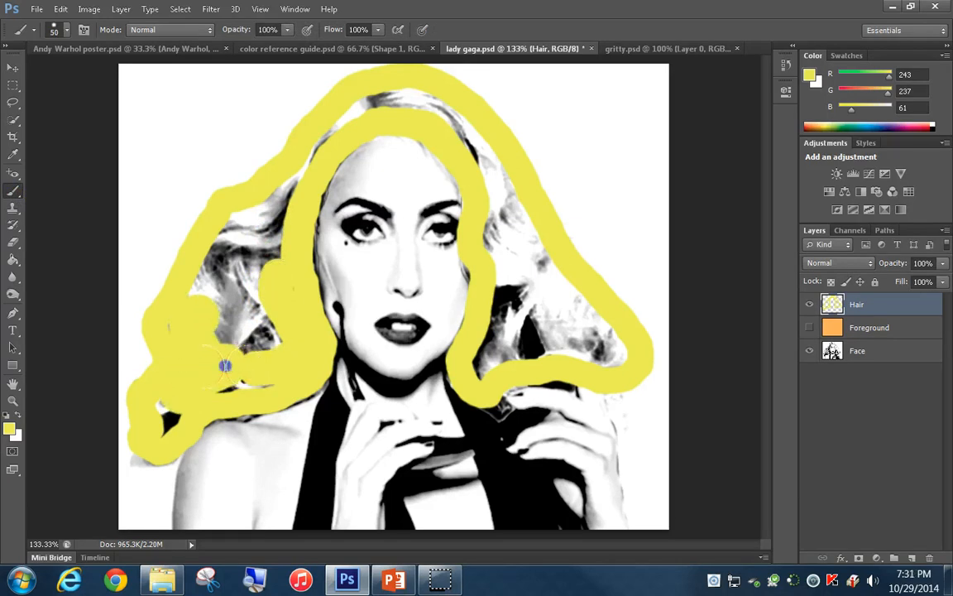
pyautogui.moveTo(193, 273)
pyautogui.mouseDown()
pyautogui.moveTo(208, 228)
pyautogui.moveTo(240, 190)
pyautogui.mouseUp()
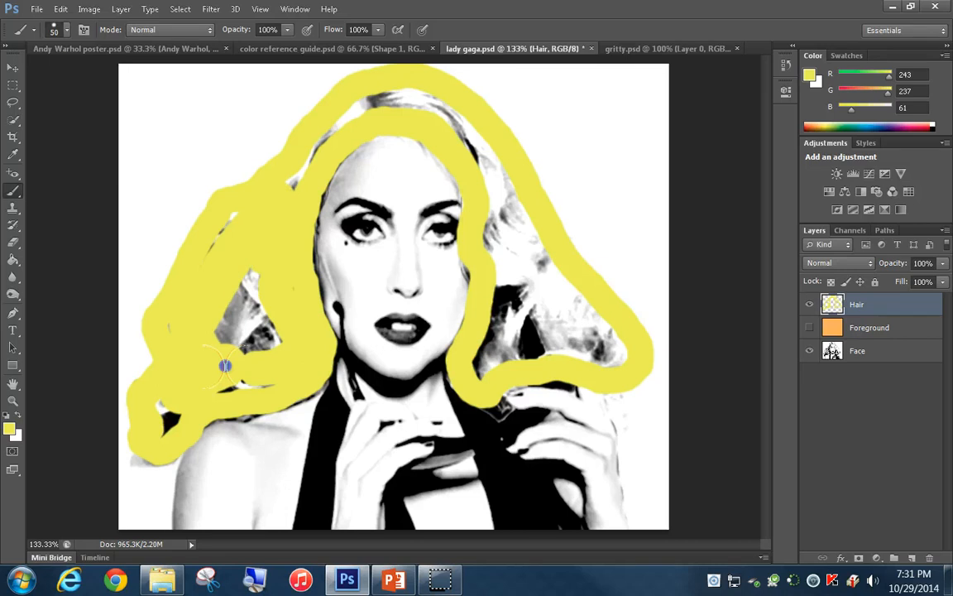
pyautogui.moveTo(246, 319); pyautogui.dragTo(235, 269)
pyautogui.moveTo(224, 378); pyautogui.dragTo(246, 290)
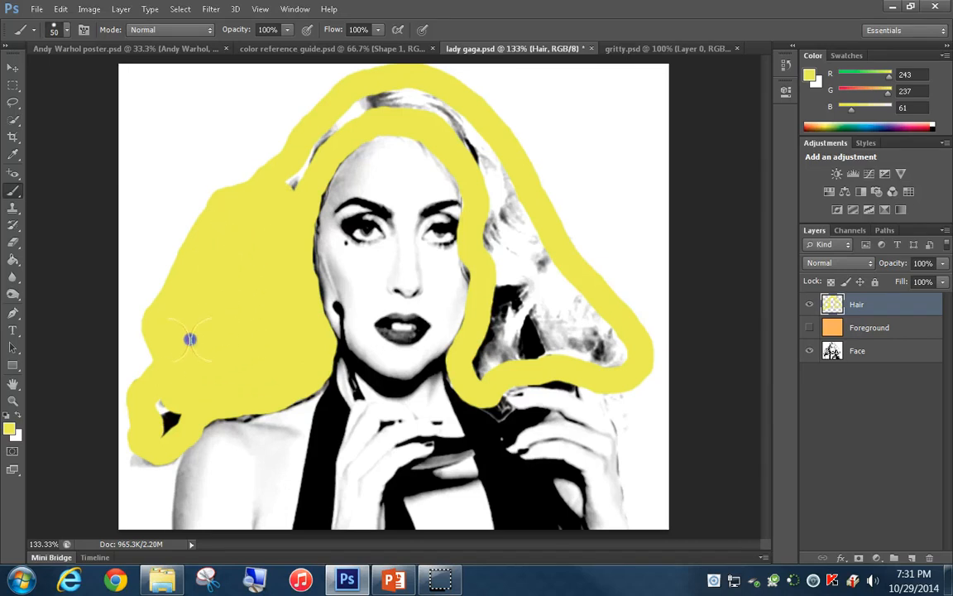
# Step: Paint the hair on the other side of the face yellow and fill the leftover gaps and crown with a 35 px brush
pyautogui.moveTo(532, 271)
pyautogui.mouseDown()
pyautogui.moveTo(481, 364)
pyautogui.moveTo(501, 335)
pyautogui.moveTo(531, 332)
pyautogui.moveTo(568, 331)
pyautogui.moveTo(609, 352)
pyautogui.moveTo(535, 244)
pyautogui.moveTo(547, 313)
pyautogui.mouseUp()
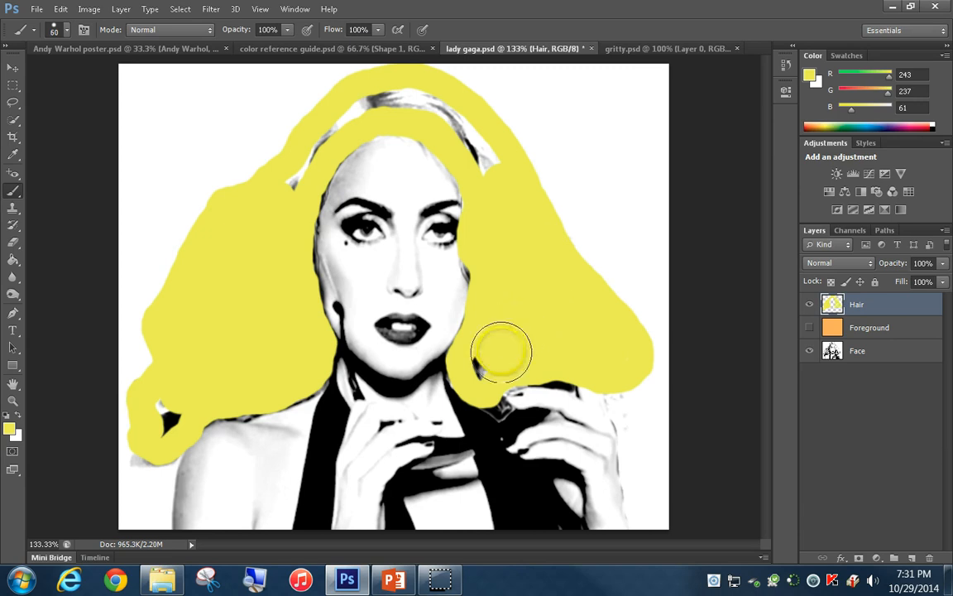
pyautogui.press('[')
pyautogui.press('[')
pyautogui.press('[')
pyautogui.moveTo(488, 354); pyautogui.dragTo(485, 350)
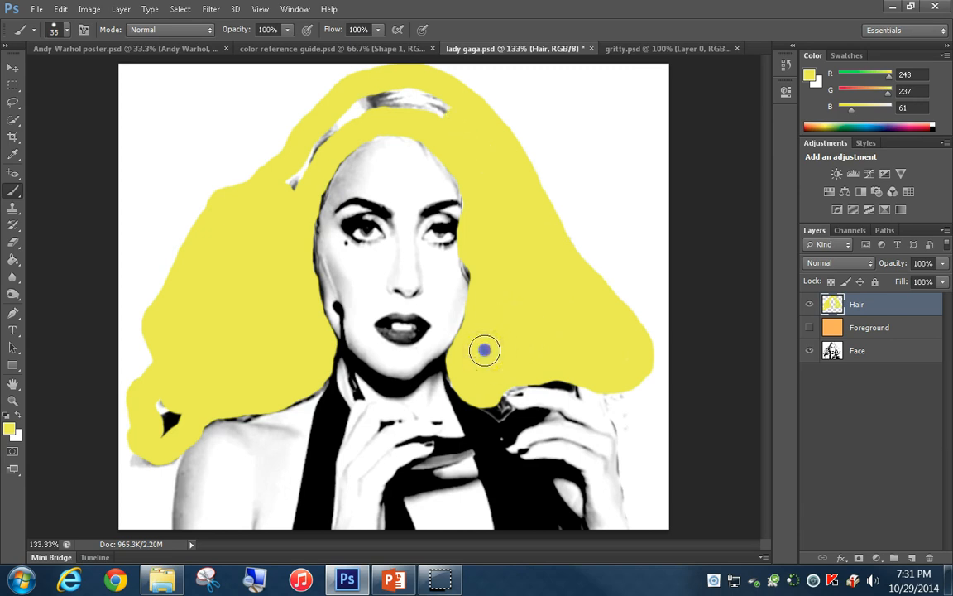
pyautogui.moveTo(430, 101); pyautogui.dragTo(362, 114)
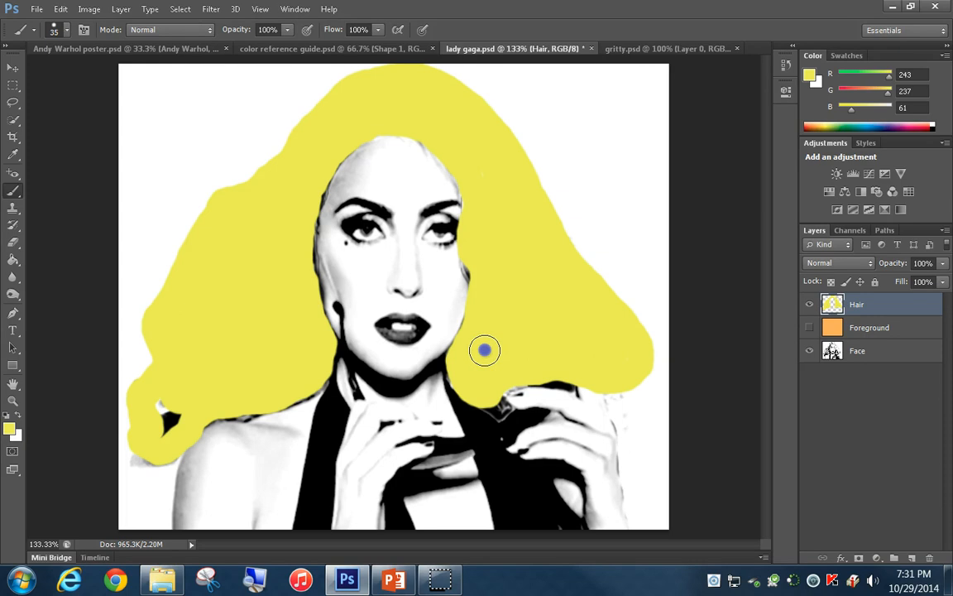
pyautogui.moveTo(161, 395)
pyautogui.mouseDown()
pyautogui.moveTo(161, 433)
pyautogui.moveTo(184, 411)
pyautogui.mouseUp()
pyautogui.click(558, 317)
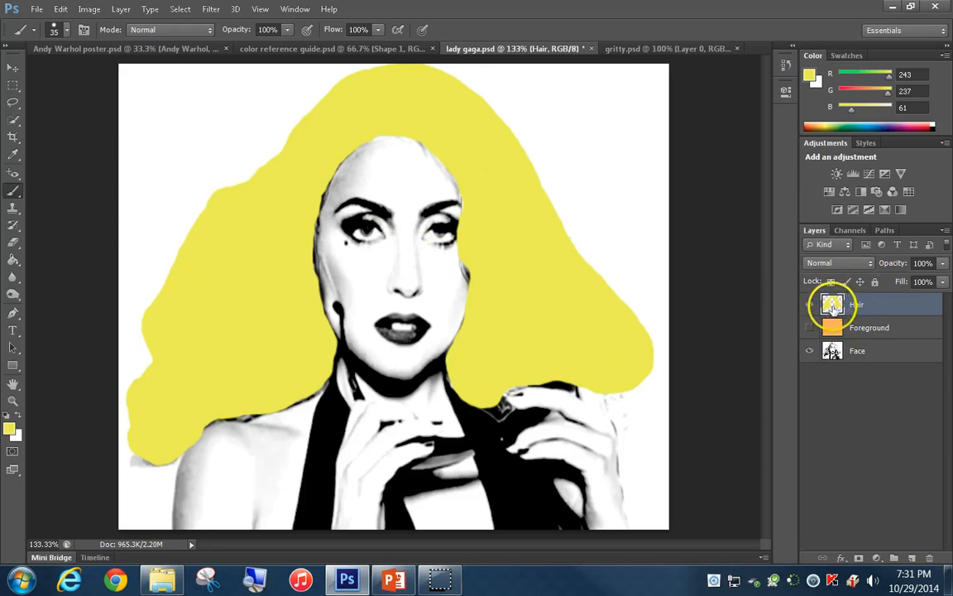
# Step: Set the Hair layer's blend mode to Multiply and add a new layer named Skin above it
pyautogui.click(858, 263)
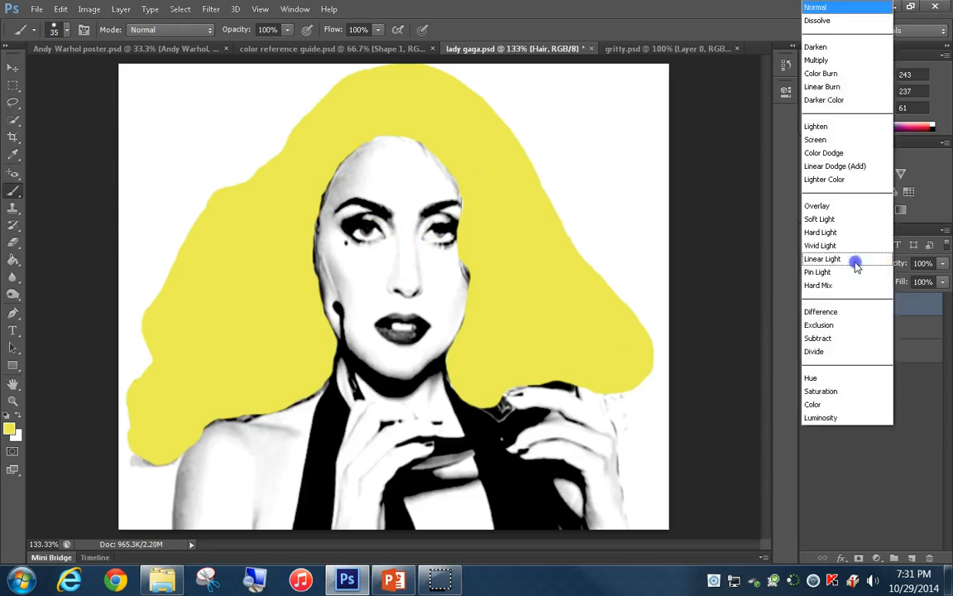
pyautogui.click(844, 62)
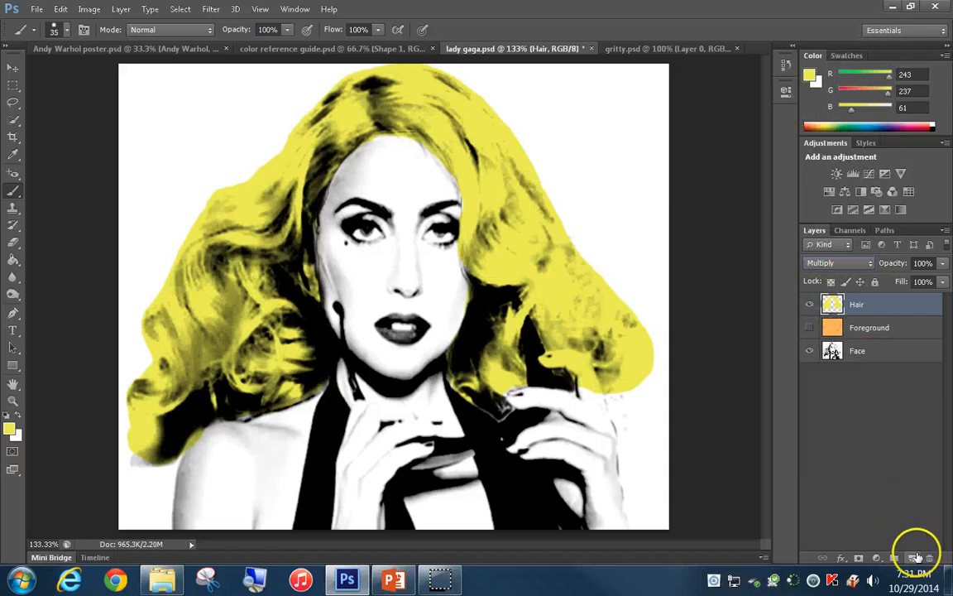
pyautogui.click(912, 560)
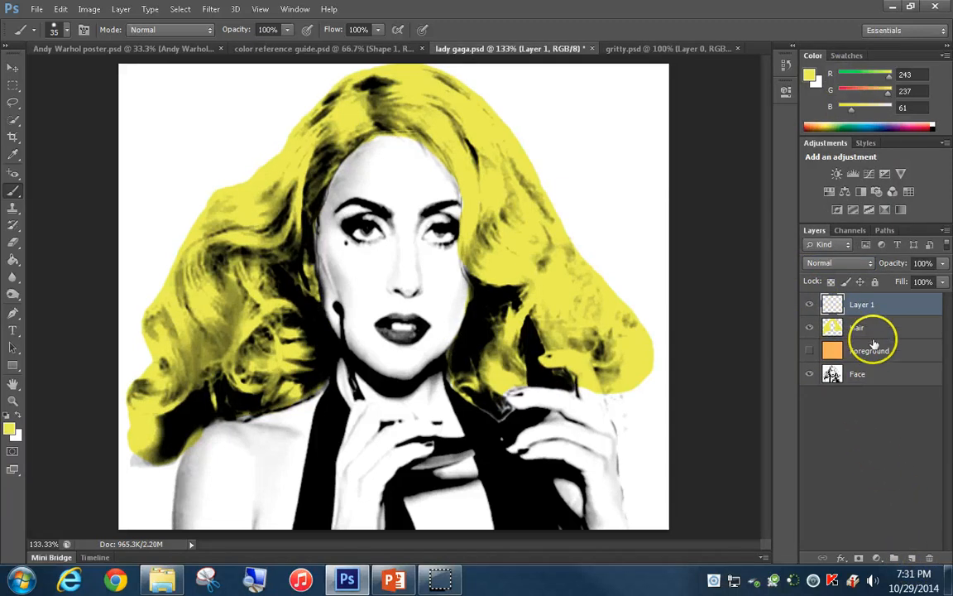
pyautogui.doubleClick(862, 307)
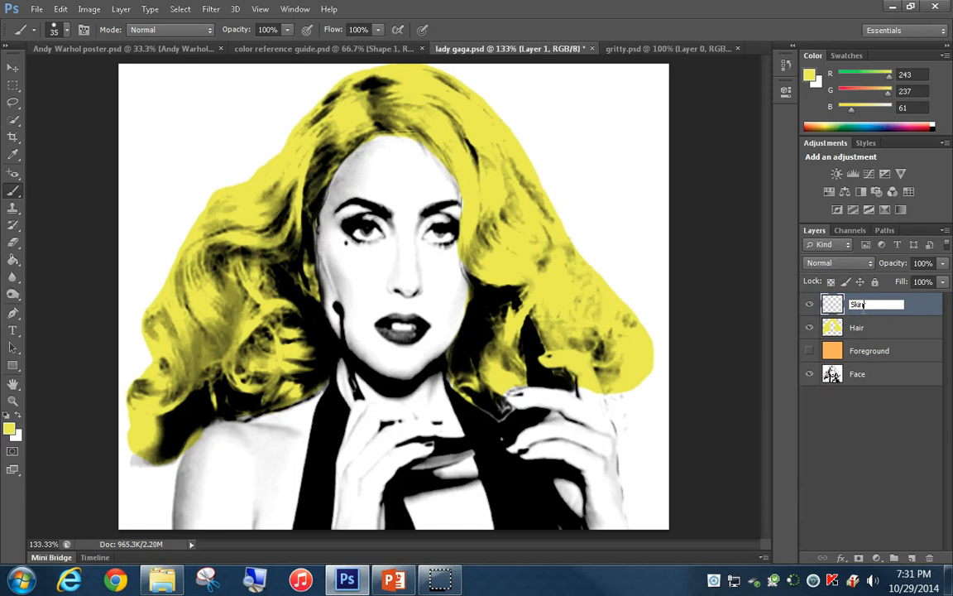
pyautogui.write('Skin')
pyautogui.press('Return')
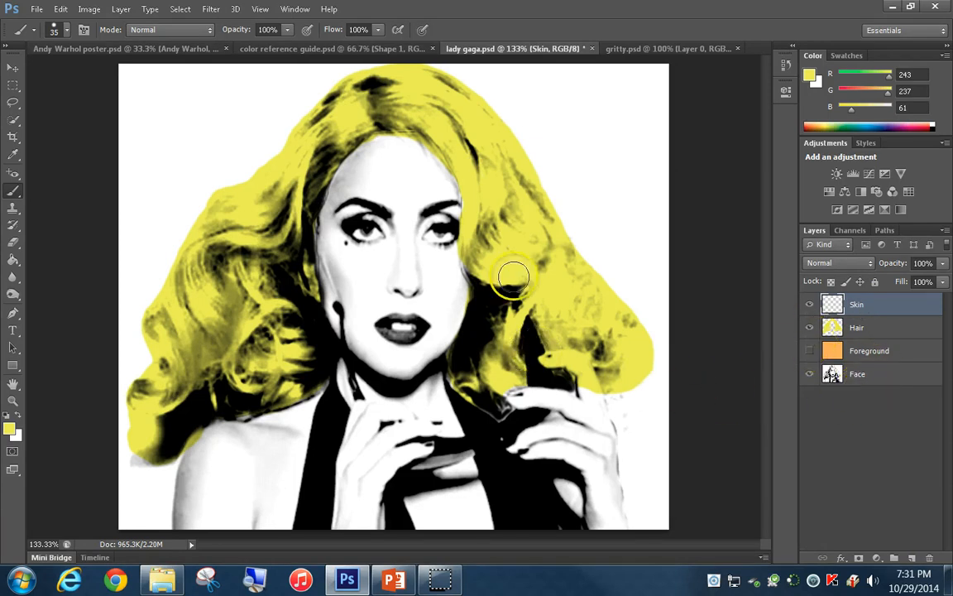
# Step: Load the Hair layer's painted area as a selection and invert it while the Skin layer stays active
pyautogui.keyDown('ctrl'); pyautogui.click(835, 335); pyautogui.keyUp('ctrl')
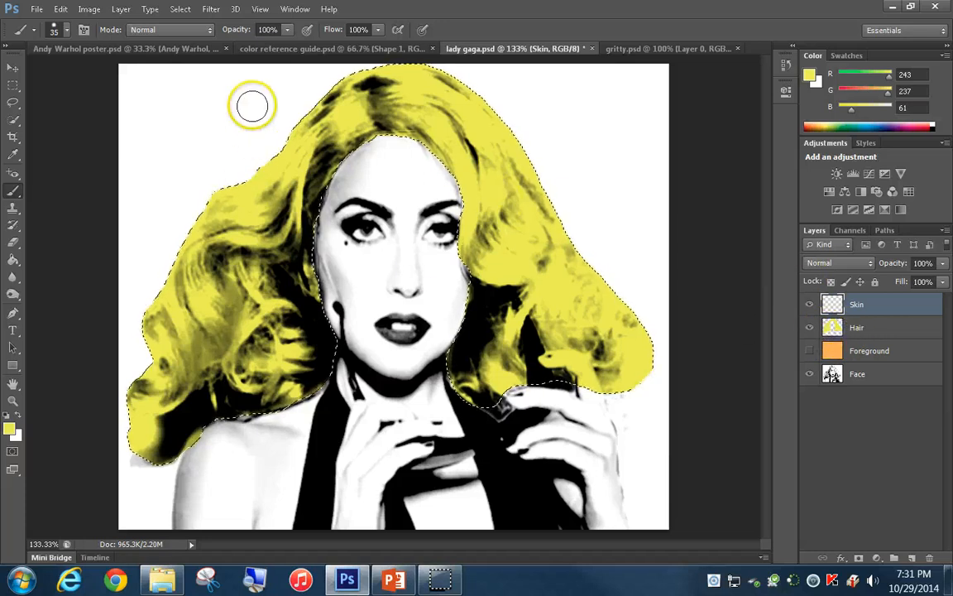
pyautogui.click(187, 10)
pyautogui.click(207, 74)
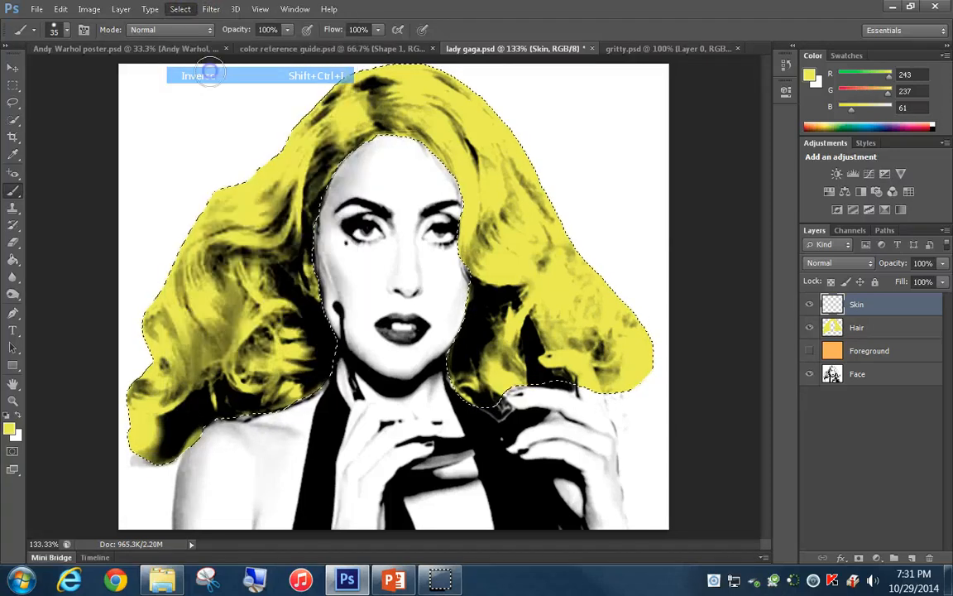
# Step: Sample the skin swatch from color reference guide.psd and paint the face, neck and upper chest with it on the Skin layer
pyautogui.click(290, 51)
pyautogui.click(14, 155)
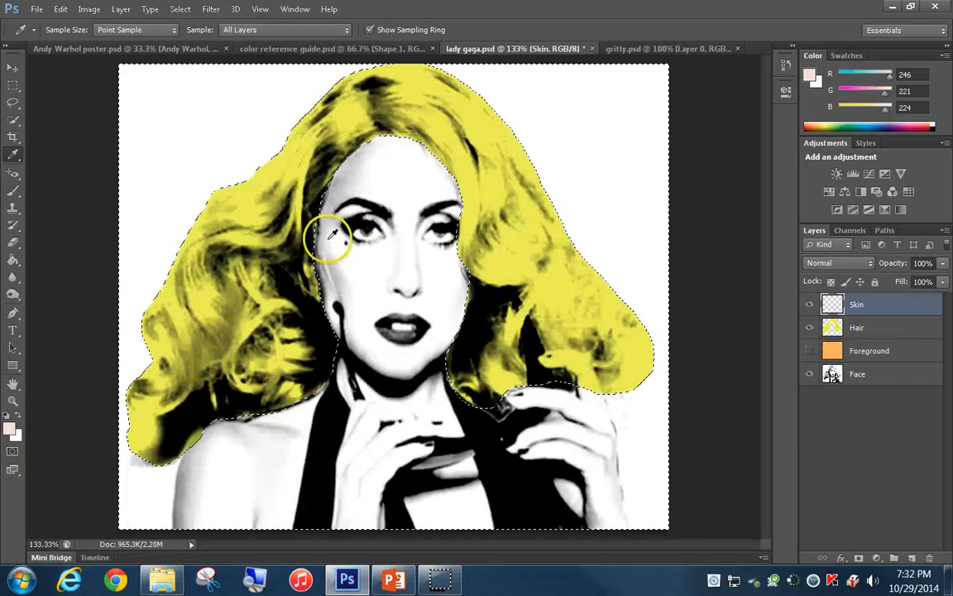
pyautogui.click(14, 190)
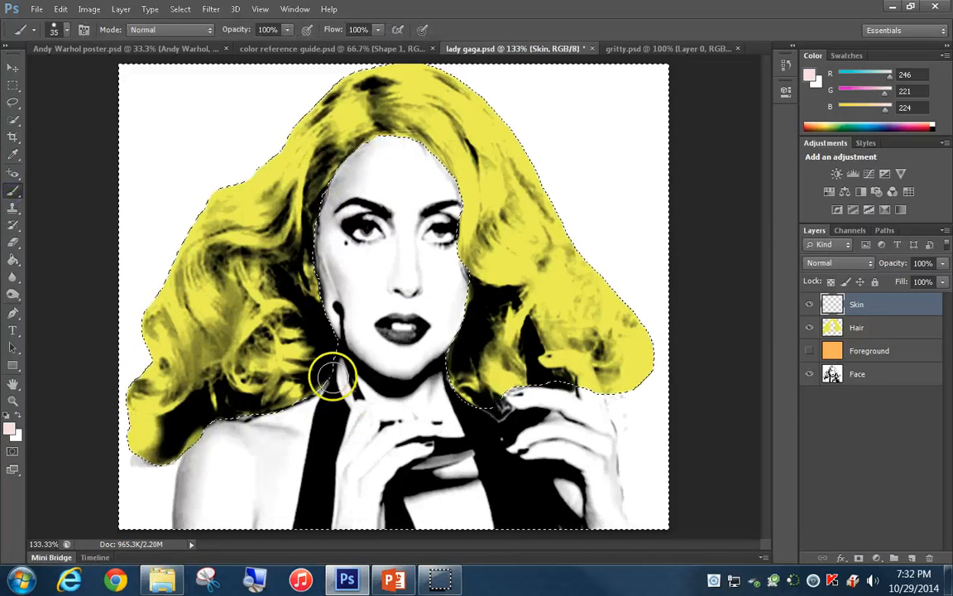
pyautogui.moveTo(329, 213)
pyautogui.mouseDown()
pyautogui.moveTo(333, 201)
pyautogui.moveTo(325, 265)
pyautogui.moveTo(347, 352)
pyautogui.mouseUp()
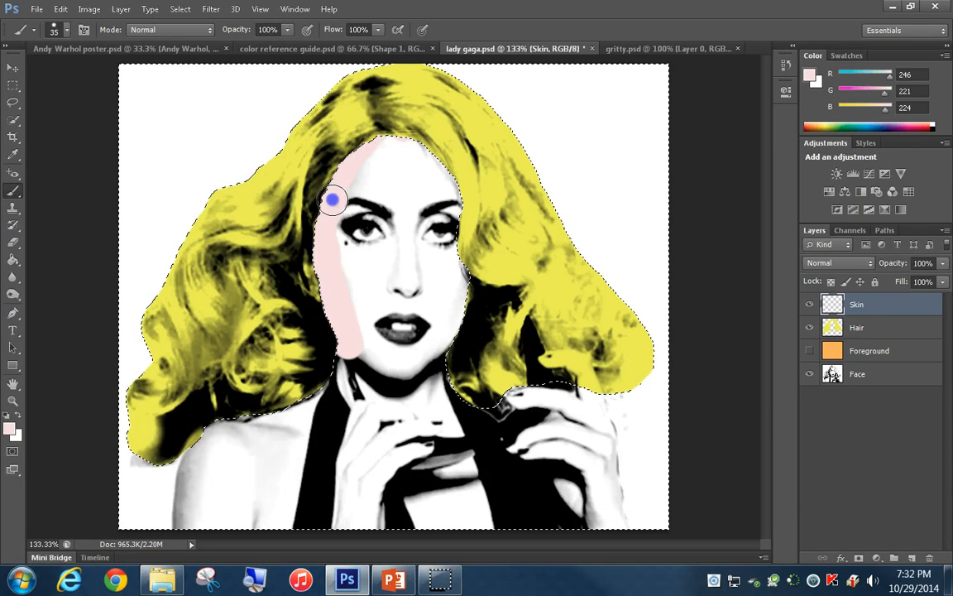
pyautogui.moveTo(398, 127); pyautogui.dragTo(442, 173)
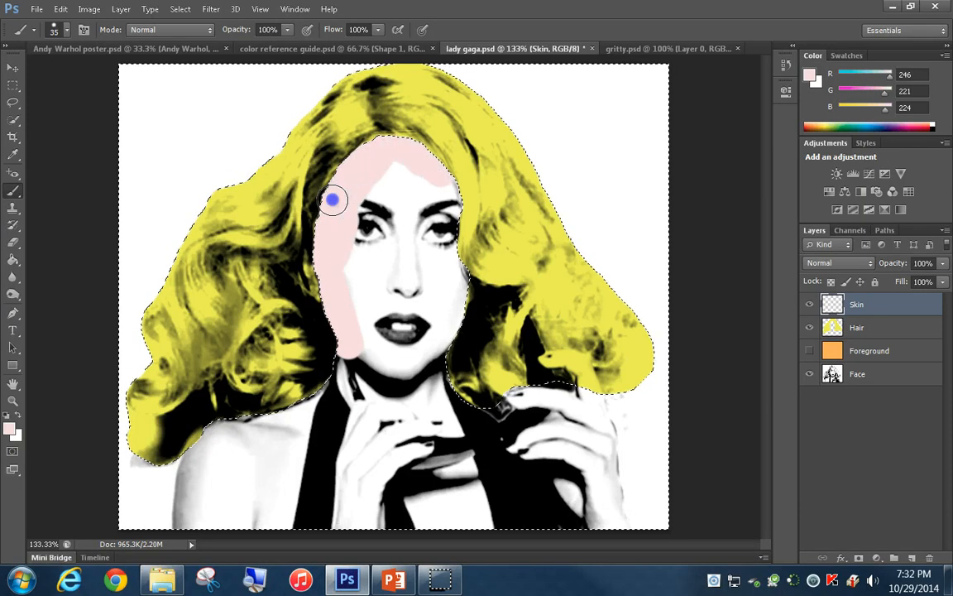
pyautogui.moveTo(333, 200)
pyautogui.mouseDown()
pyautogui.moveTo(352, 306)
pyautogui.moveTo(354, 279)
pyautogui.moveTo(387, 222)
pyautogui.moveTo(373, 234)
pyautogui.moveTo(370, 202)
pyautogui.moveTo(369, 213)
pyautogui.moveTo(401, 175)
pyautogui.moveTo(449, 188)
pyautogui.moveTo(448, 177)
pyautogui.moveTo(459, 298)
pyautogui.moveTo(446, 348)
pyautogui.moveTo(453, 421)
pyautogui.moveTo(480, 427)
pyautogui.moveTo(531, 407)
pyautogui.moveTo(540, 386)
pyautogui.moveTo(521, 404)
pyautogui.moveTo(489, 389)
pyautogui.moveTo(481, 411)
pyautogui.moveTo(410, 372)
pyautogui.moveTo(423, 336)
pyautogui.moveTo(436, 162)
pyautogui.moveTo(427, 247)
pyautogui.moveTo(390, 286)
pyautogui.moveTo(400, 308)
pyautogui.moveTo(411, 230)
pyautogui.moveTo(404, 318)
pyautogui.moveTo(377, 402)
pyautogui.moveTo(347, 392)
pyautogui.moveTo(313, 460)
pyautogui.moveTo(338, 374)
pyautogui.mouseUp()
pyautogui.moveTo(371, 330)
pyautogui.mouseDown()
pyautogui.moveTo(372, 373)
pyautogui.moveTo(314, 481)
pyautogui.moveTo(258, 472)
pyautogui.moveTo(296, 445)
pyautogui.moveTo(247, 418)
pyautogui.moveTo(300, 413)
pyautogui.moveTo(317, 396)
pyautogui.moveTo(294, 460)
pyautogui.moveTo(378, 405)
pyautogui.moveTo(402, 402)
pyautogui.moveTo(356, 509)
pyautogui.moveTo(281, 465)
pyautogui.moveTo(238, 426)
pyautogui.mouseUp()
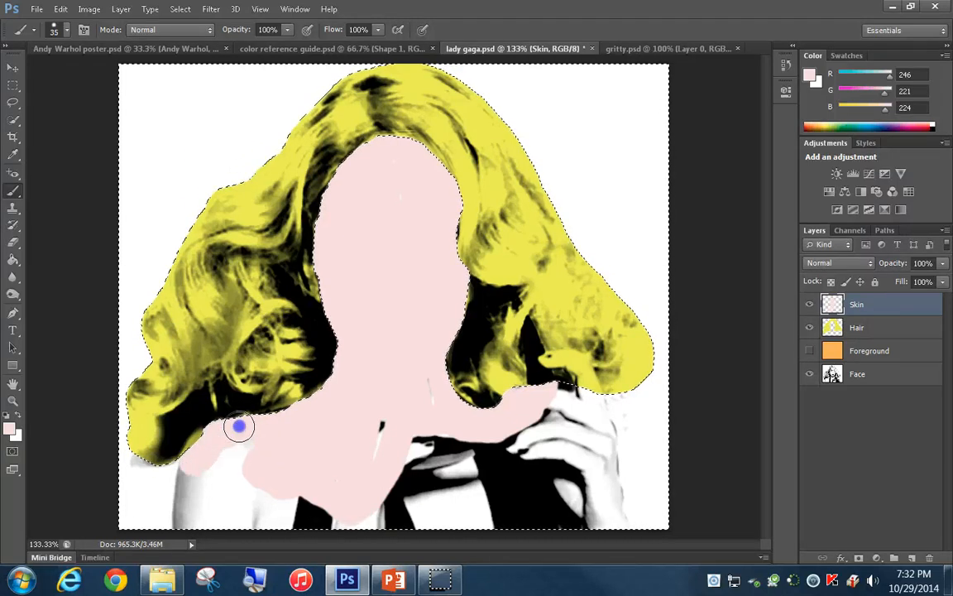
# Step: Finish painting the shoulders, arms, hands and chest in the skin color, clear the selection and touch up the forehead
pyautogui.moveTo(238, 425)
pyautogui.mouseDown()
pyautogui.moveTo(187, 487)
pyautogui.moveTo(185, 528)
pyautogui.moveTo(585, 522)
pyautogui.moveTo(597, 505)
pyautogui.mouseUp()
pyautogui.moveTo(594, 398); pyautogui.dragTo(620, 531)
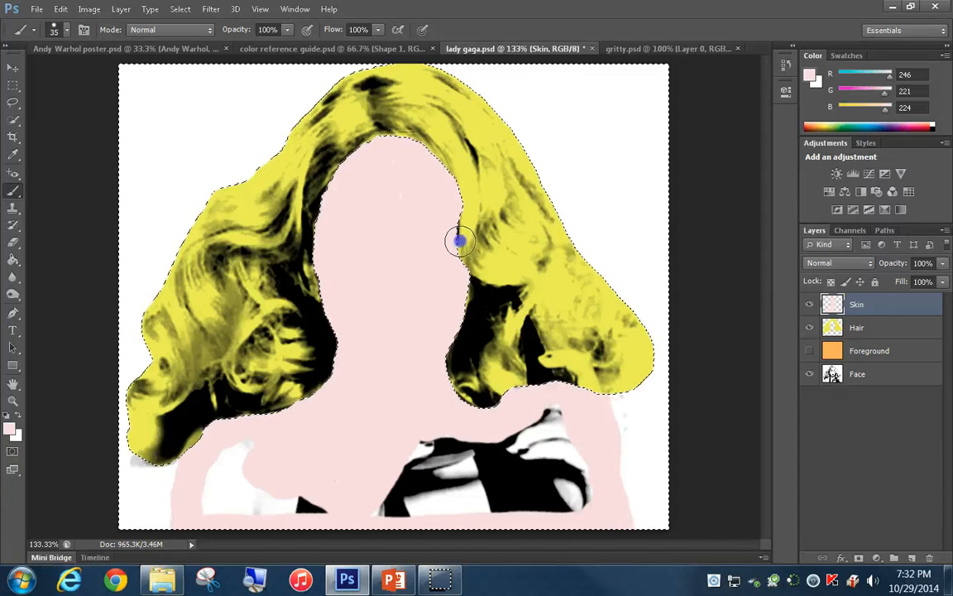
pyautogui.moveTo(401, 439)
pyautogui.mouseDown()
pyautogui.moveTo(259, 447)
pyautogui.moveTo(225, 463)
pyautogui.moveTo(205, 517)
pyautogui.moveTo(216, 499)
pyautogui.moveTo(231, 509)
pyautogui.moveTo(253, 483)
pyautogui.moveTo(254, 508)
pyautogui.moveTo(582, 501)
pyautogui.moveTo(500, 519)
pyautogui.moveTo(469, 513)
pyautogui.moveTo(568, 460)
pyautogui.moveTo(564, 401)
pyautogui.moveTo(528, 425)
pyautogui.moveTo(558, 430)
pyautogui.moveTo(578, 489)
pyautogui.moveTo(553, 434)
pyautogui.moveTo(533, 435)
pyautogui.moveTo(513, 464)
pyautogui.moveTo(466, 474)
pyautogui.moveTo(451, 455)
pyautogui.moveTo(402, 469)
pyautogui.moveTo(477, 460)
pyautogui.mouseUp()
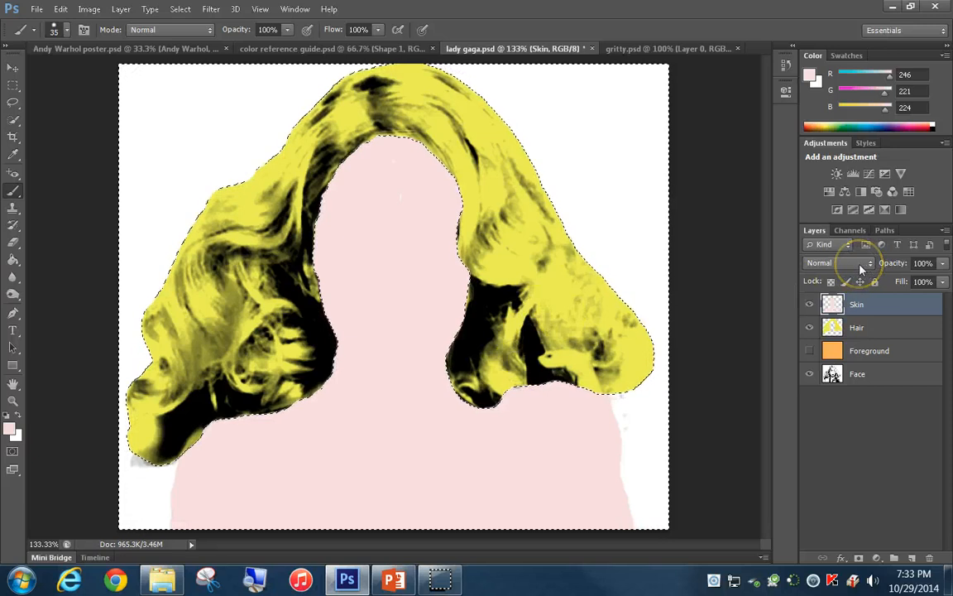
pyautogui.hotkey('ctrl', 'd')
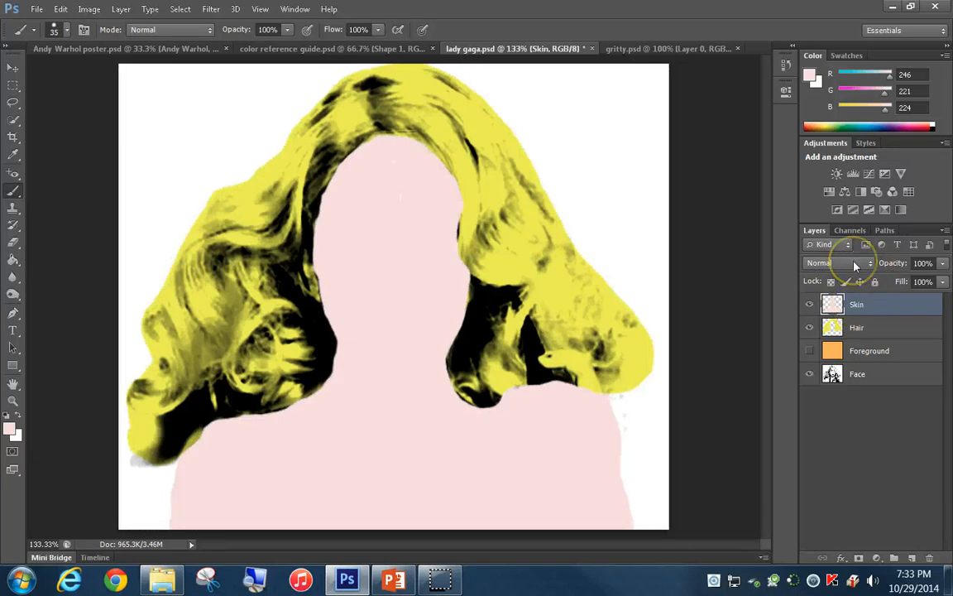
pyautogui.click(400, 191)
# Step: Set the Skin layer's blend mode to Multiply and make the Foreground layer visible again
pyautogui.click(809, 347)
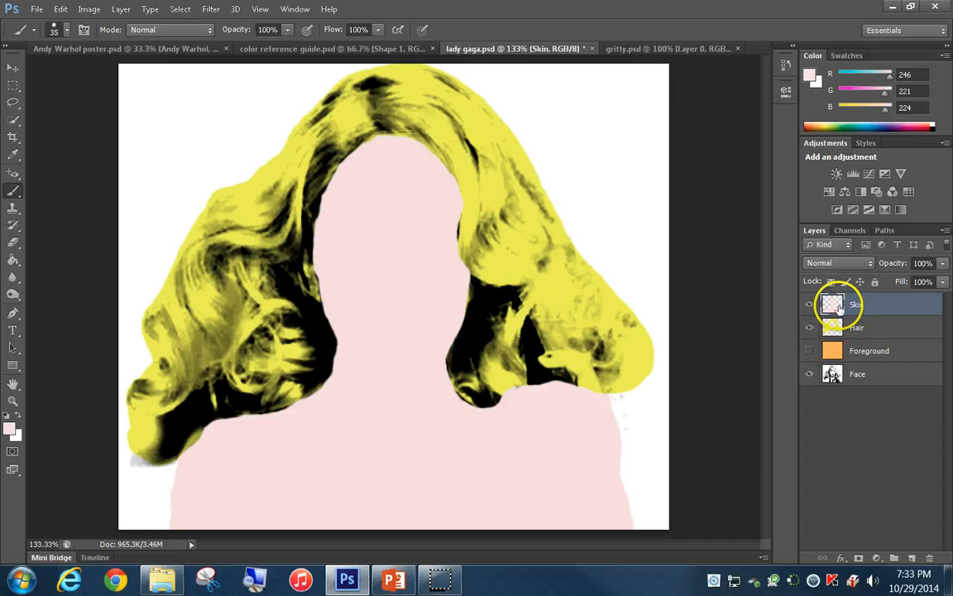
pyautogui.click(867, 270)
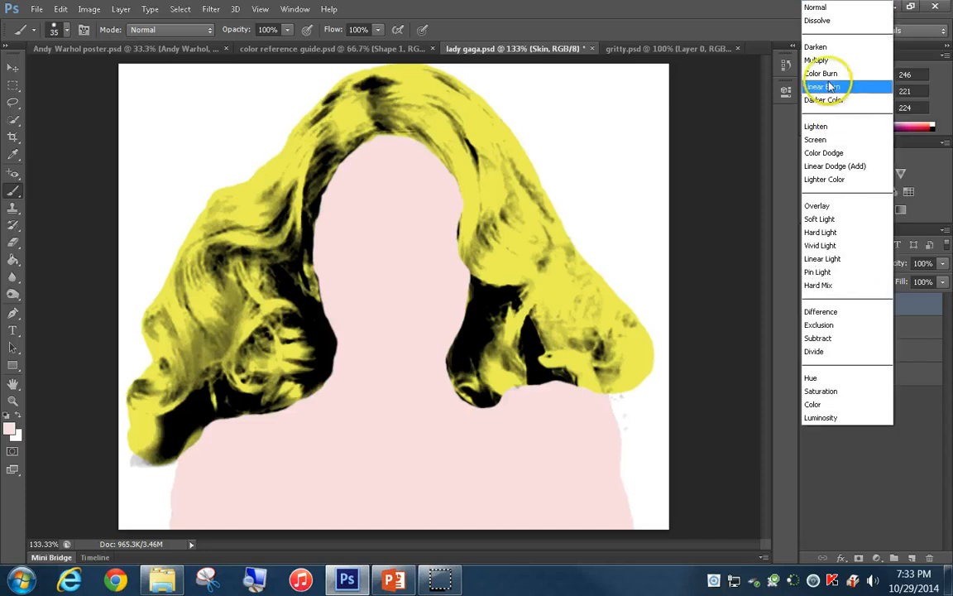
pyautogui.click(836, 57)
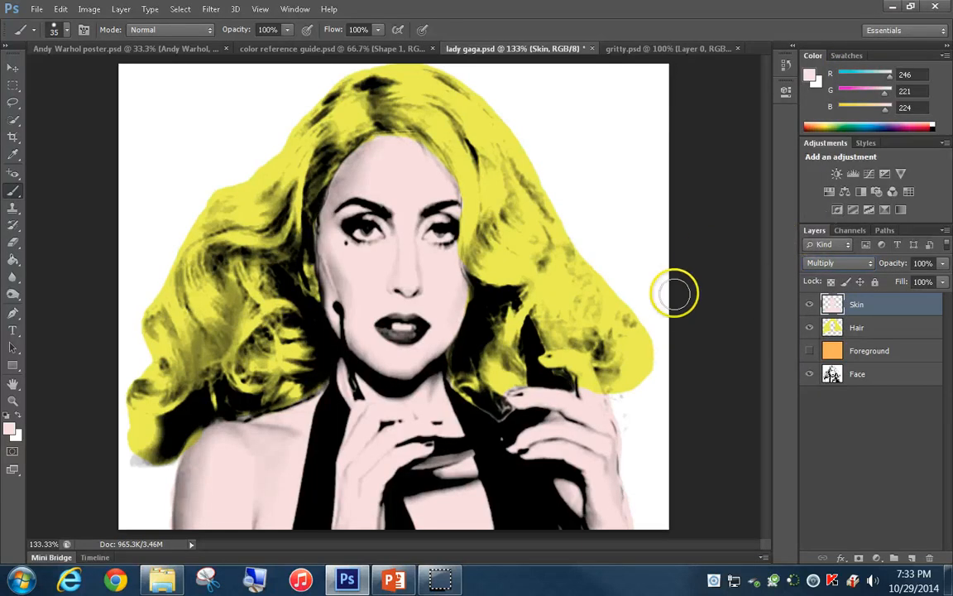
pyautogui.click(811, 351)
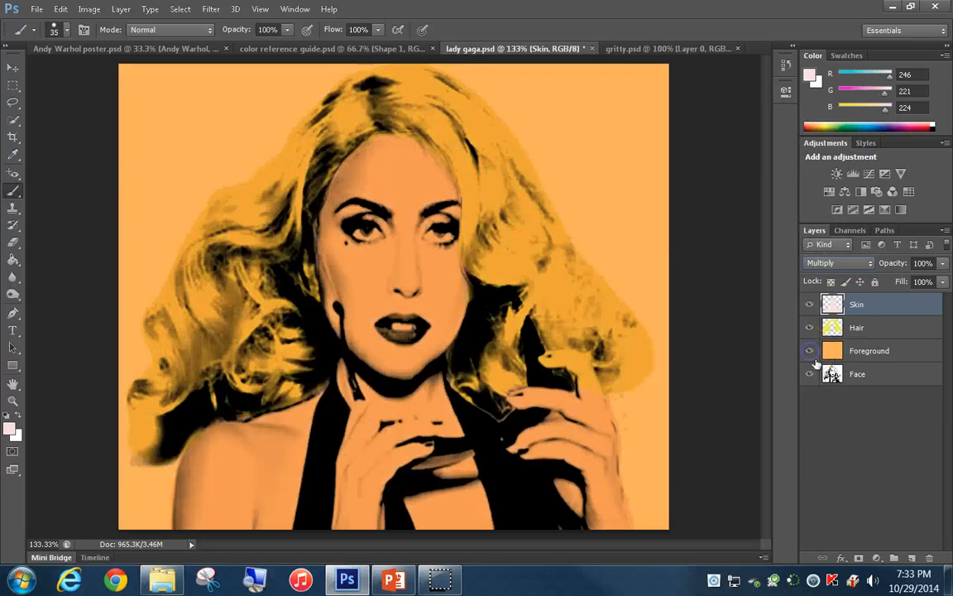
# Step: Load the Hair layer's painted area as a selection, delete it from the Foreground layer and clear the selection
pyautogui.click(876, 352)
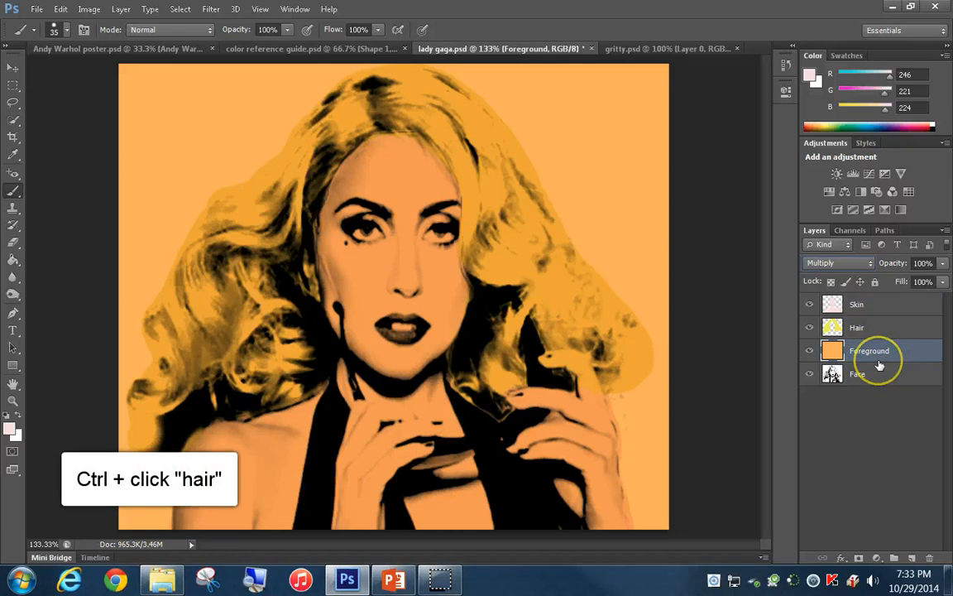
pyautogui.keyDown('ctrl'); pyautogui.click(834, 329); pyautogui.keyUp('ctrl')
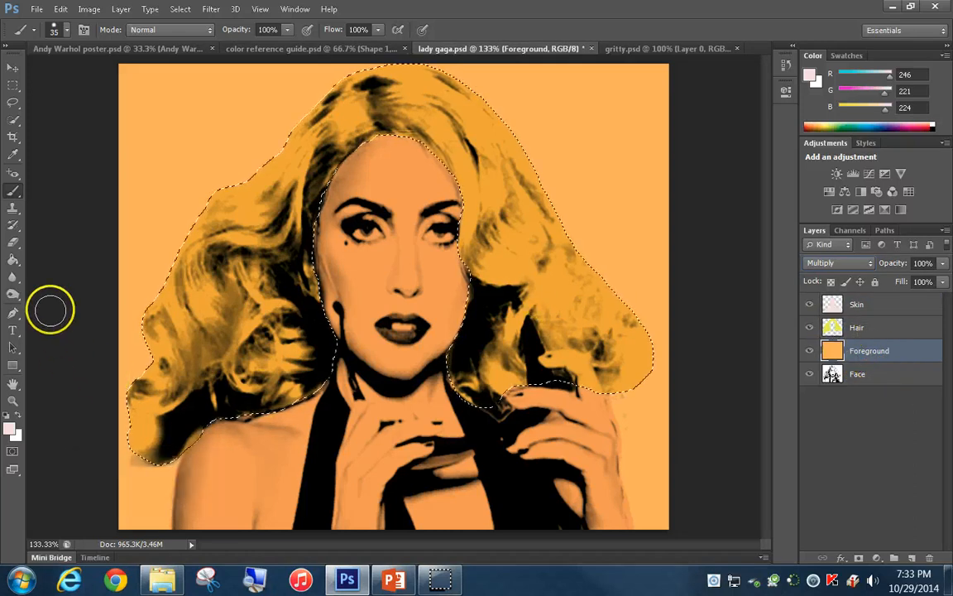
pyautogui.click(13, 243)
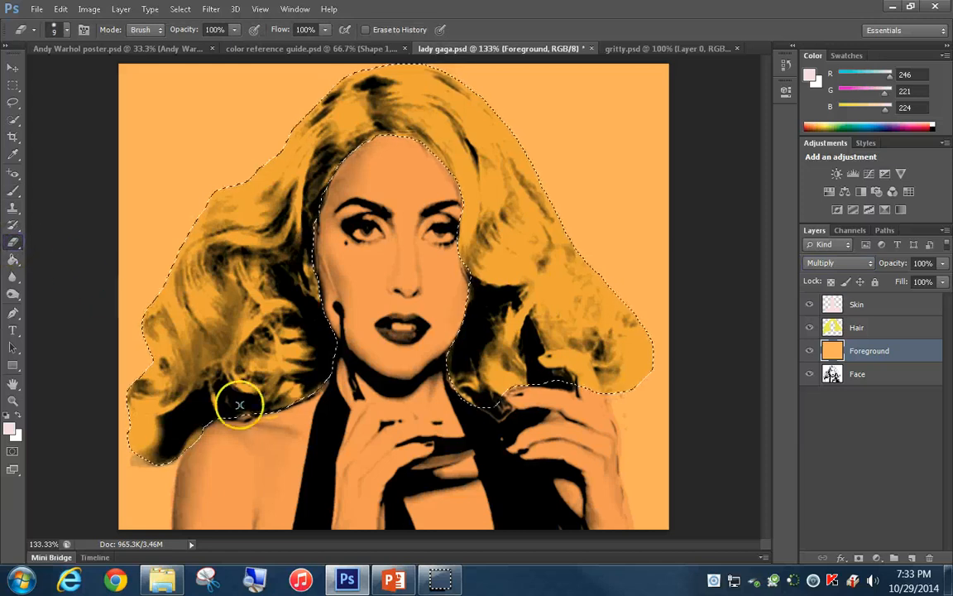
pyautogui.press('BackSpace')
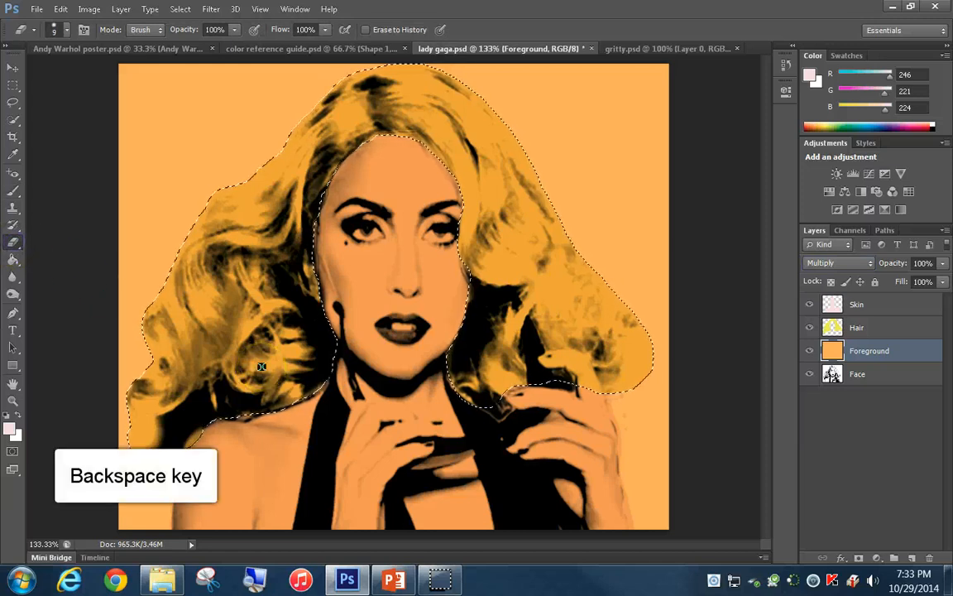
pyautogui.press('BackSpace')
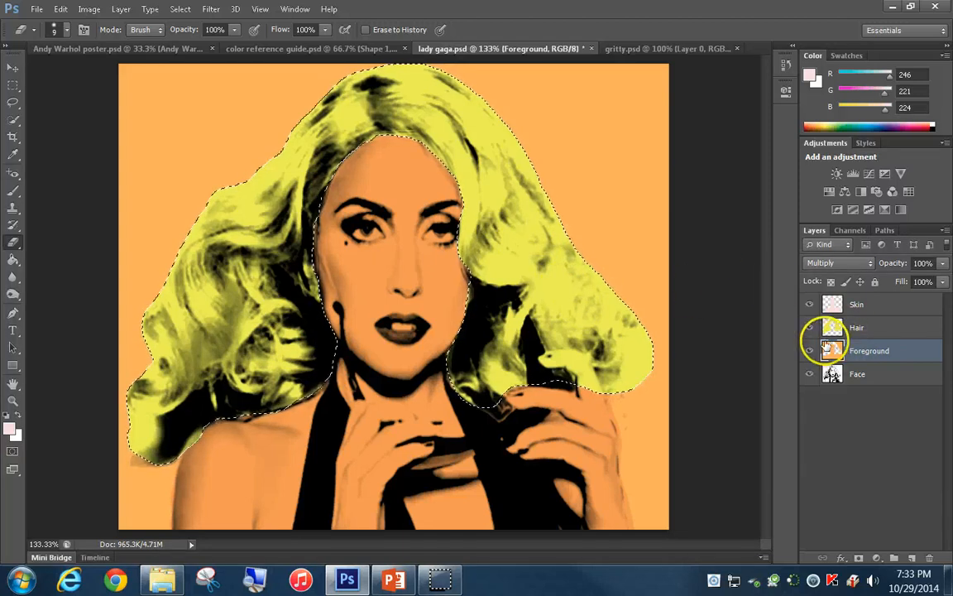
pyautogui.hotkey('ctrl', 'd')
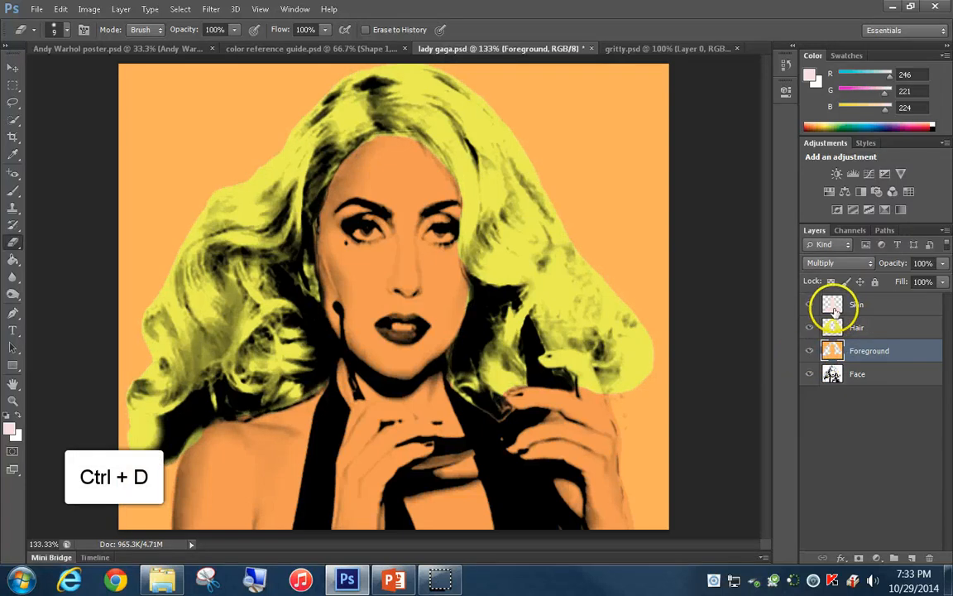
# Step: Load the Skin layer's painted area as a selection, delete it from the Foreground layer and deselect
pyautogui.keyDown('ctrl'); pyautogui.click(832, 306); pyautogui.keyUp('ctrl')
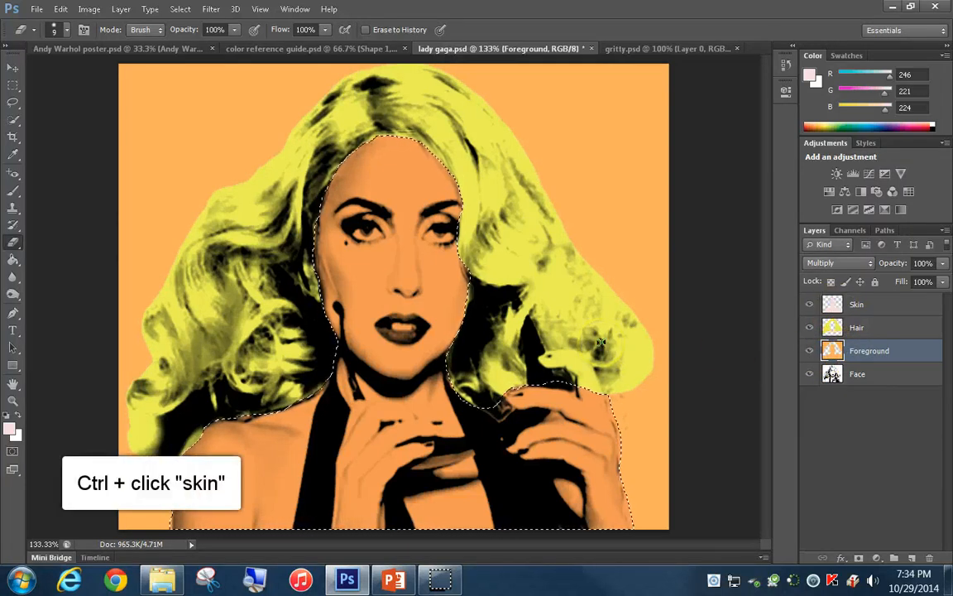
pyautogui.hotkey('alt', 'BackSpace')
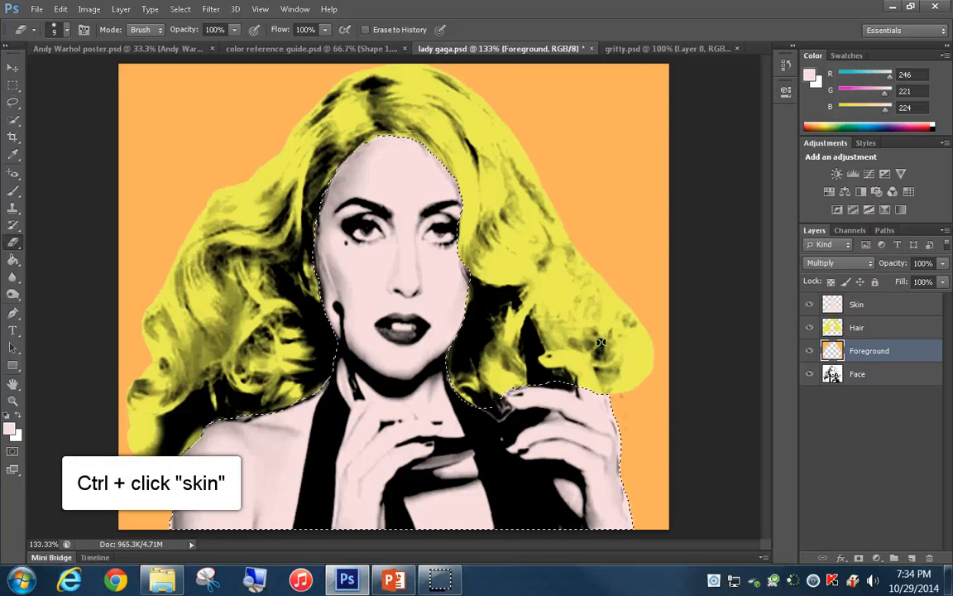
pyautogui.hotkey('ctrl', 'd')
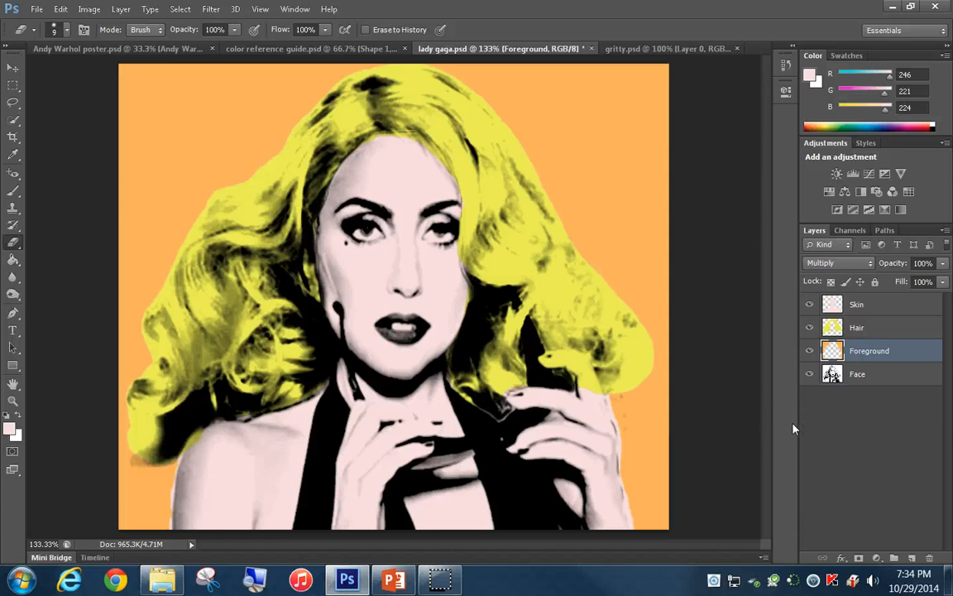
# Step: Add two new layers above Foreground, naming the lower one Eyes and the upper one Lips
pyautogui.click(912, 559)
pyautogui.click(871, 353)
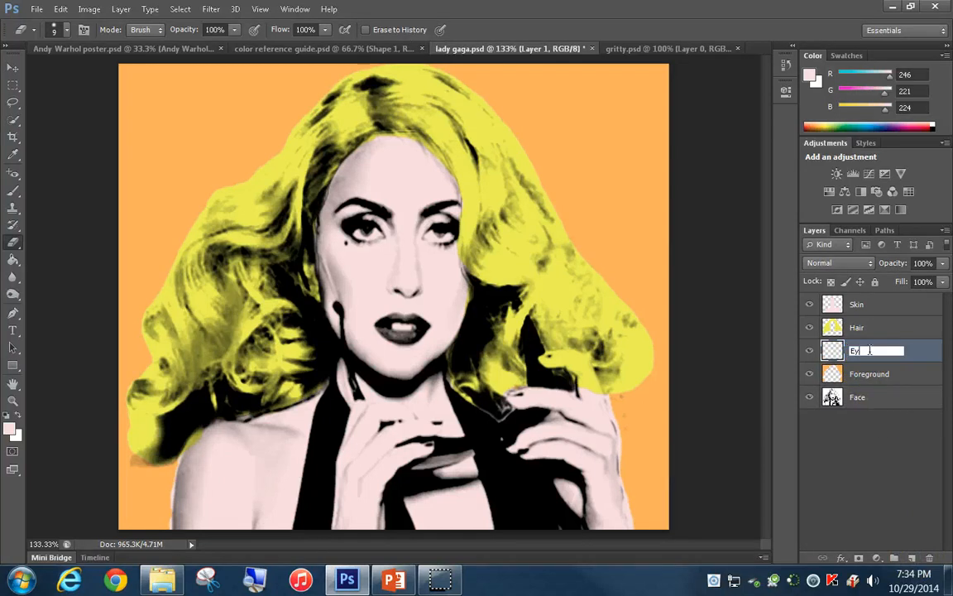
pyautogui.press('Return')
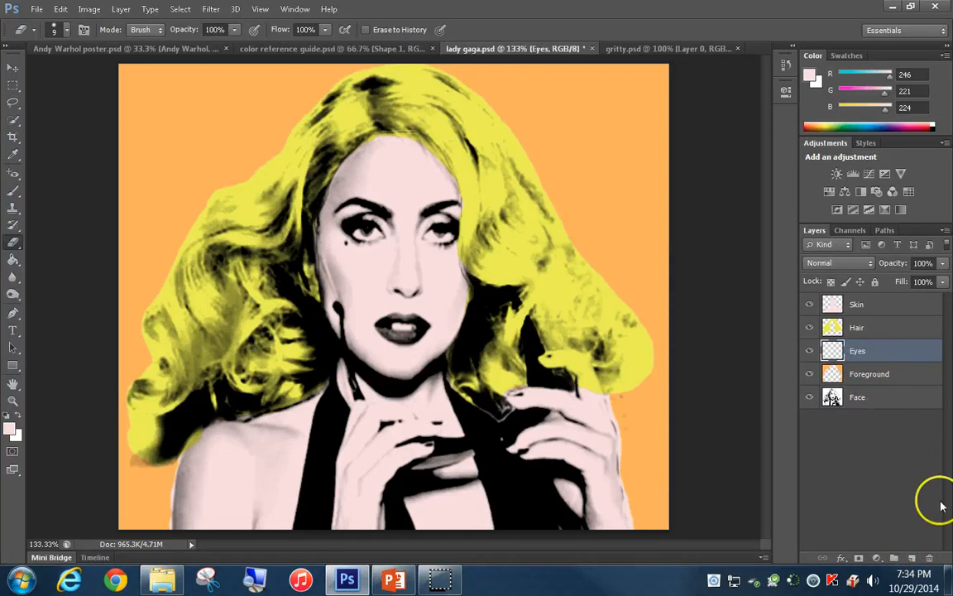
pyautogui.click(912, 559)
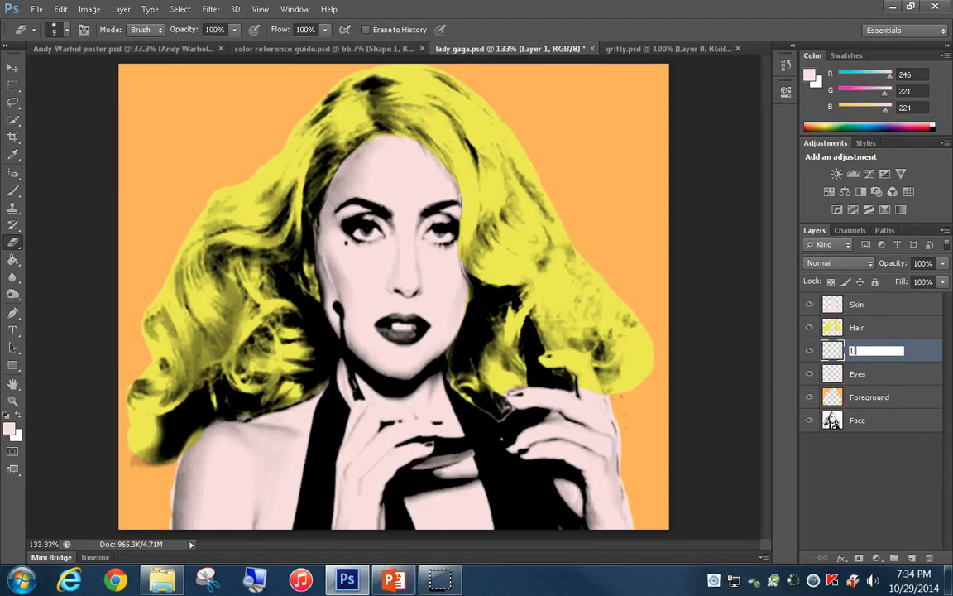
pyautogui.press('Return')
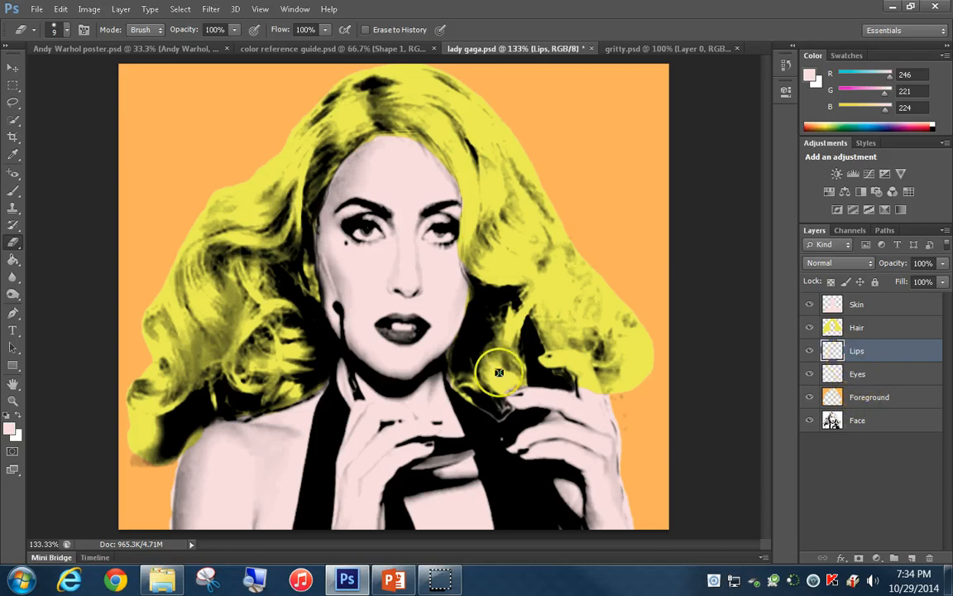
# Step: Draw a loose freehand Lasso selection around the entire mouth
pyautogui.click(14, 402)
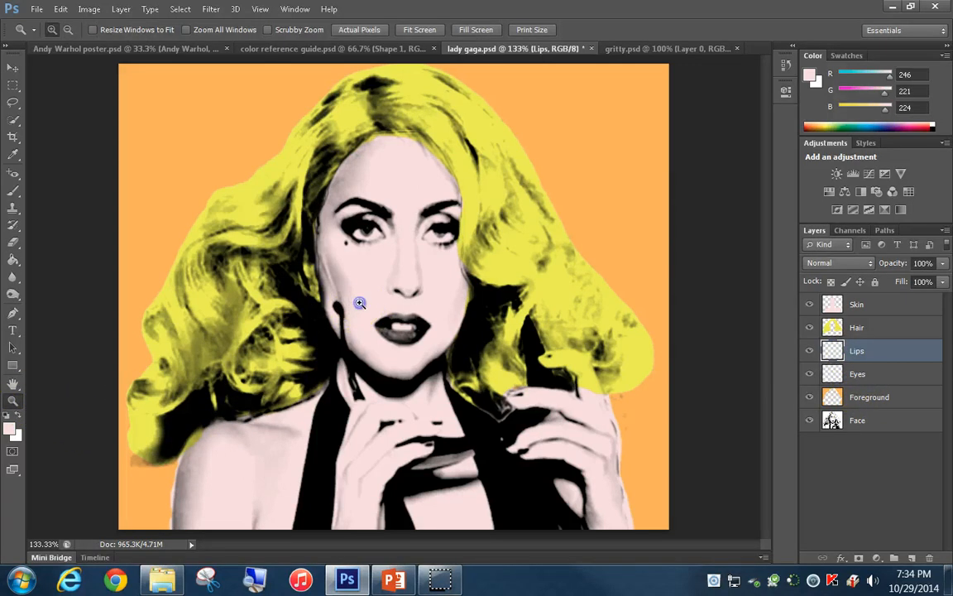
pyautogui.moveTo(361, 303); pyautogui.dragTo(448, 352)
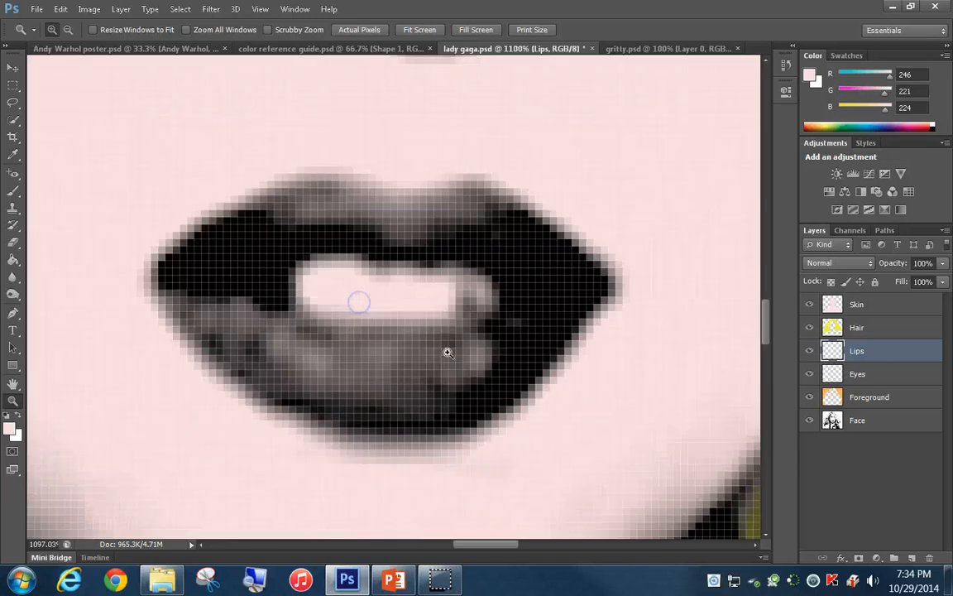
pyautogui.click(13, 103)
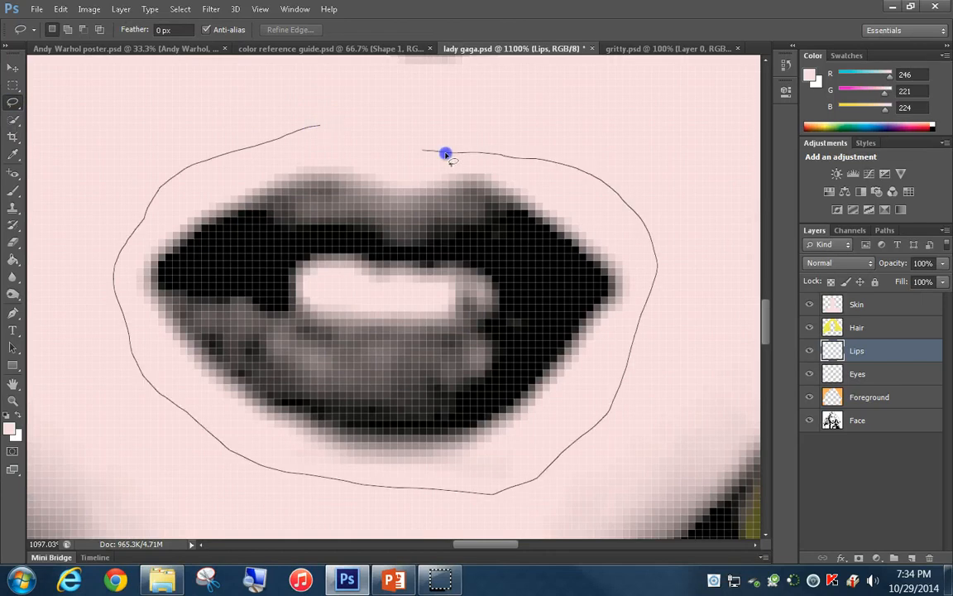
pyautogui.moveTo(321, 127); pyautogui.dragTo(323, 126)
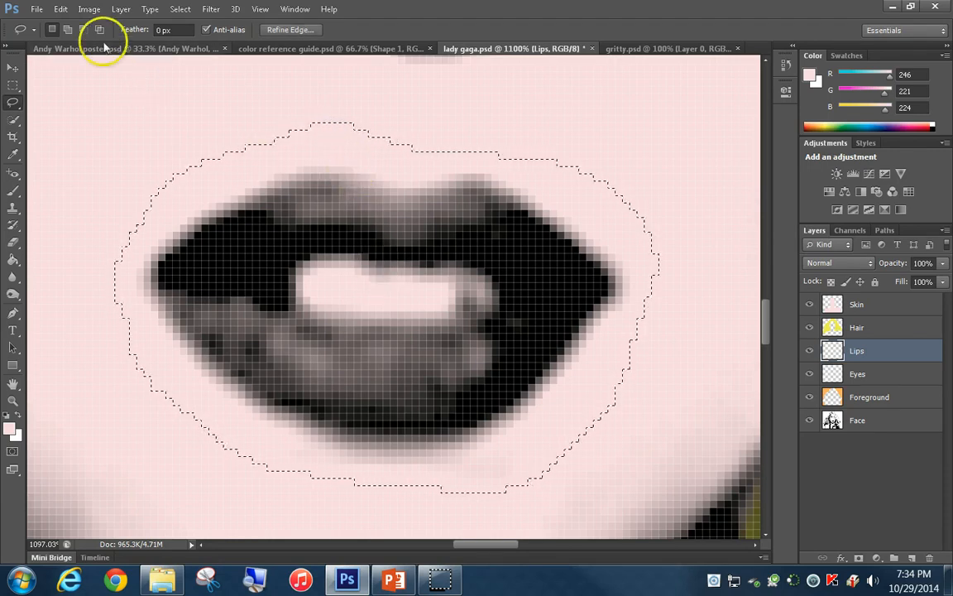
# Step: Try to apply a Levels adjustment to the mouth selection on the Lips layer
pyautogui.click(93, 12)
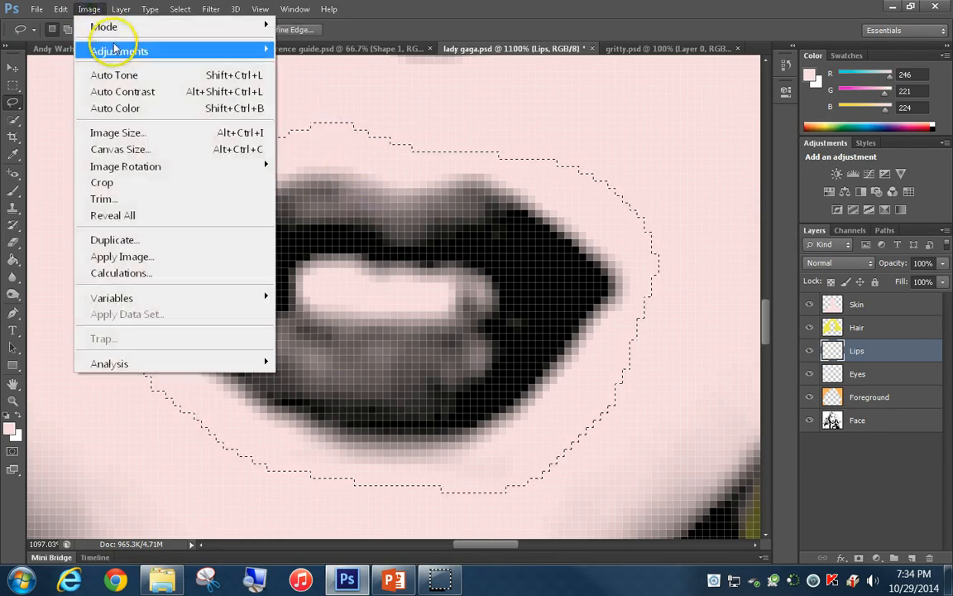
pyautogui.moveTo(182, 52)
pyautogui.click(304, 67)
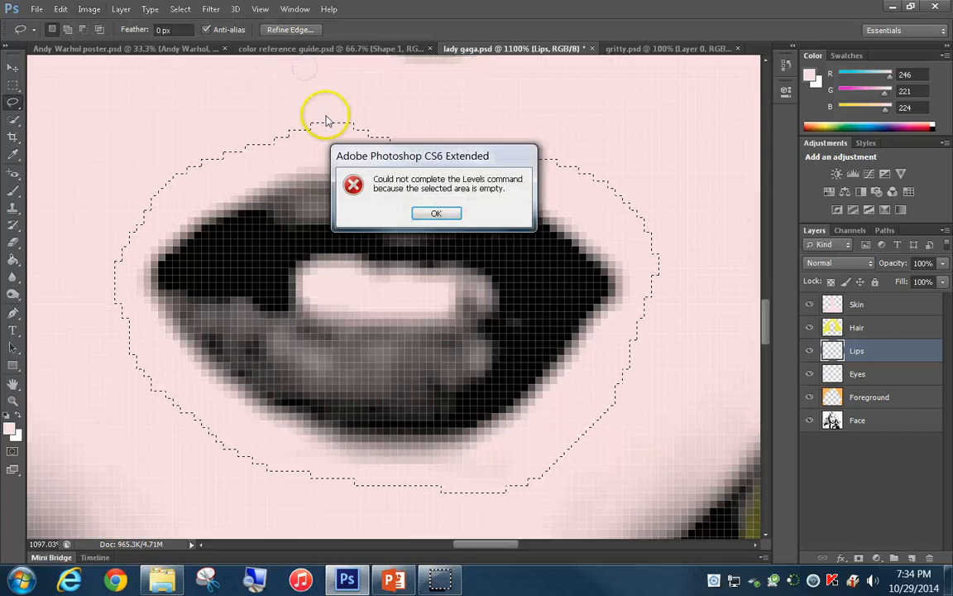
pyautogui.click(437, 214)
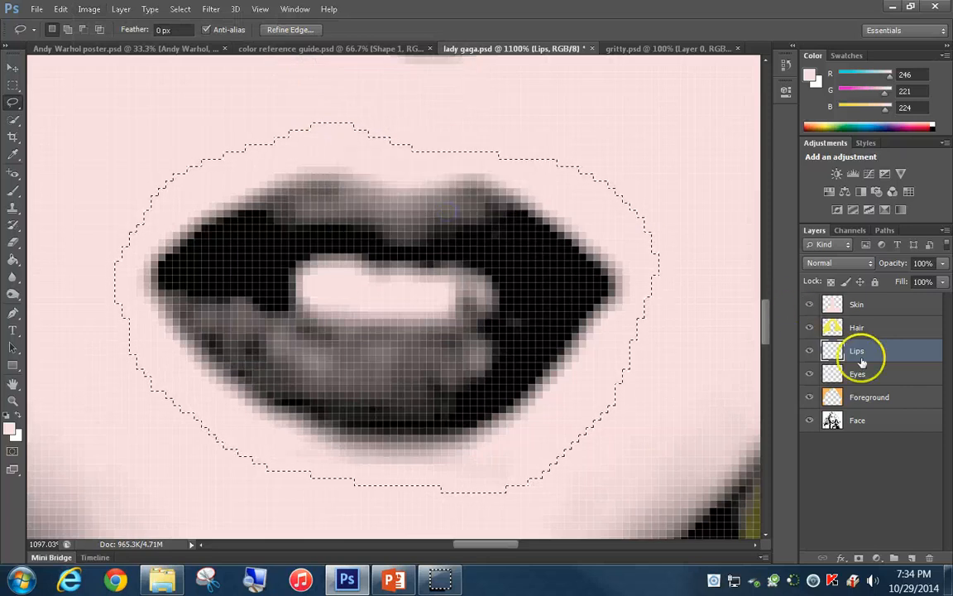
# Step: Apply Brightness/Contrast to the selected mouth area on the Face layer with brightness 68 and contrast 79
pyautogui.click(868, 424)
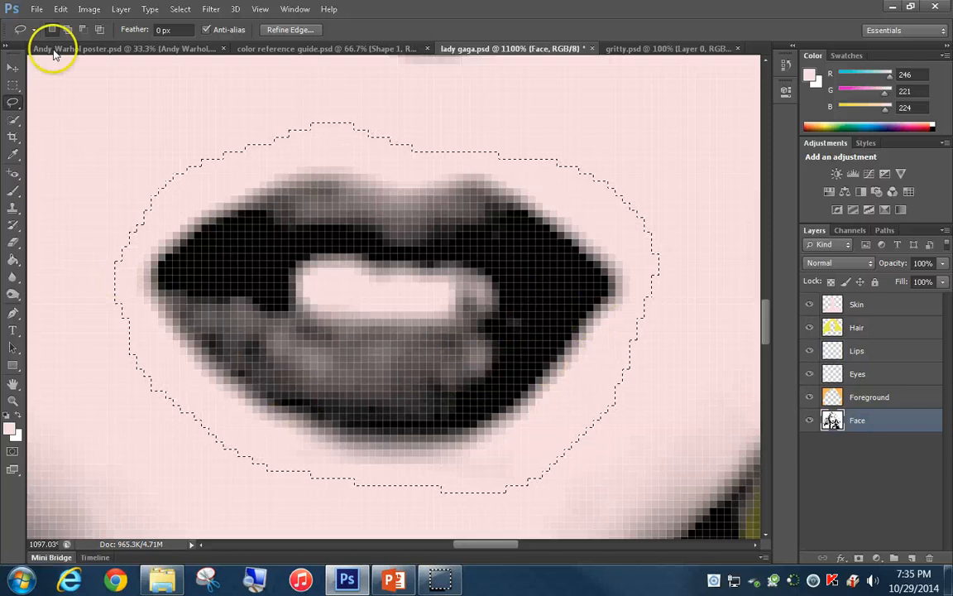
pyautogui.click(91, 9)
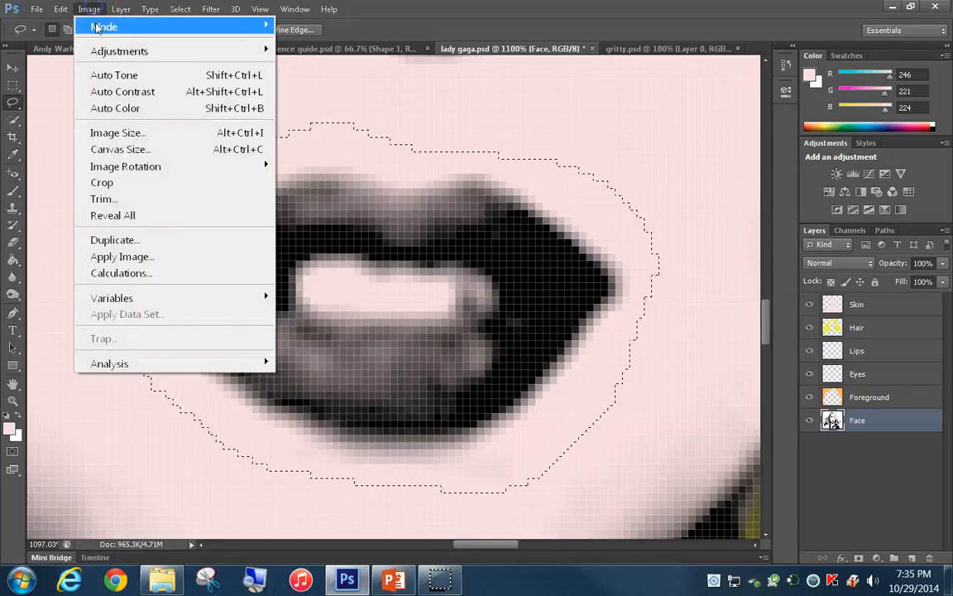
pyautogui.moveTo(262, 50)
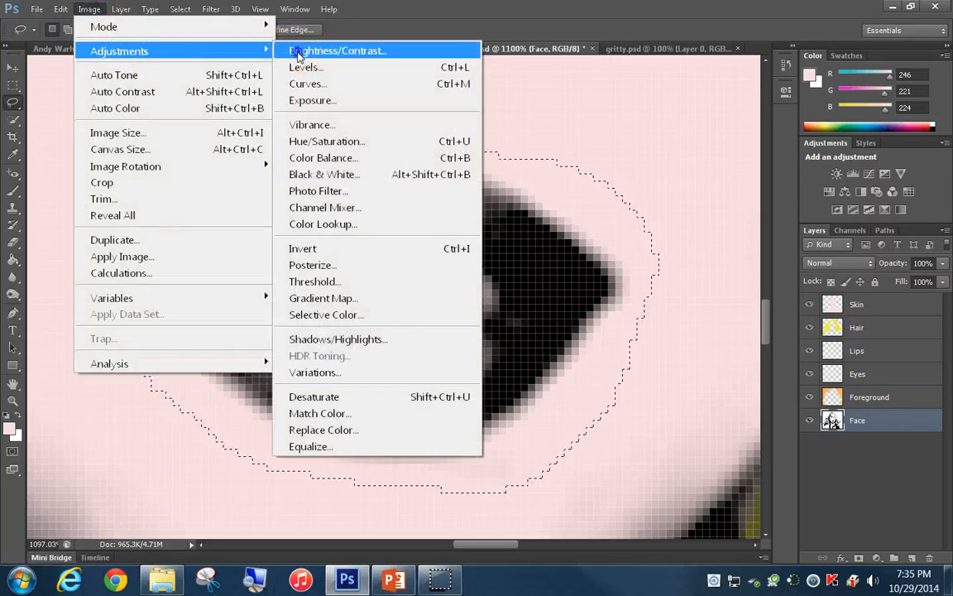
pyautogui.click(291, 53)
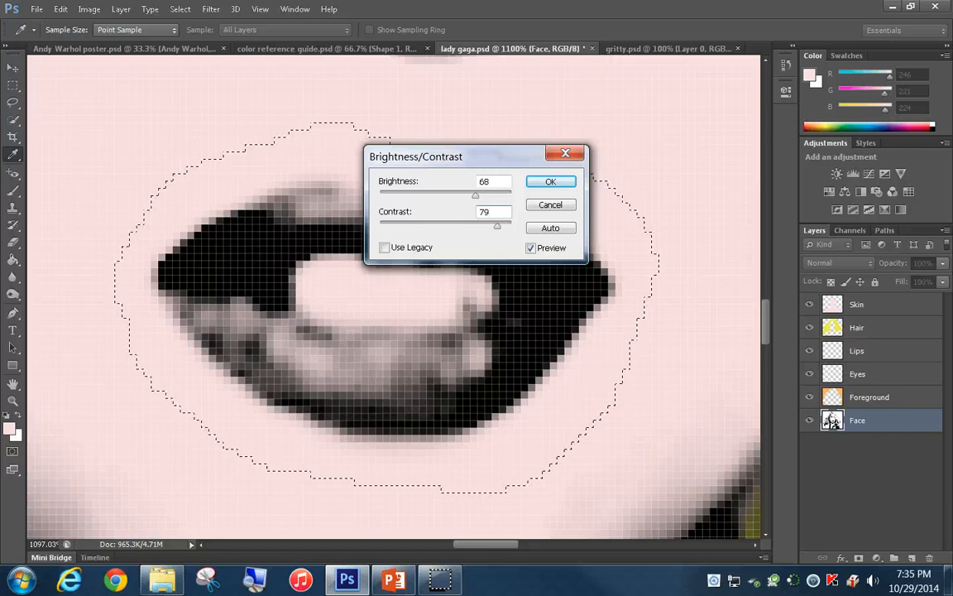
pyautogui.click(557, 185)
# Step: Compare the mouth before and after the Brightness/Contrast change in the history, keep the change and clear the selection
pyautogui.click(787, 65)
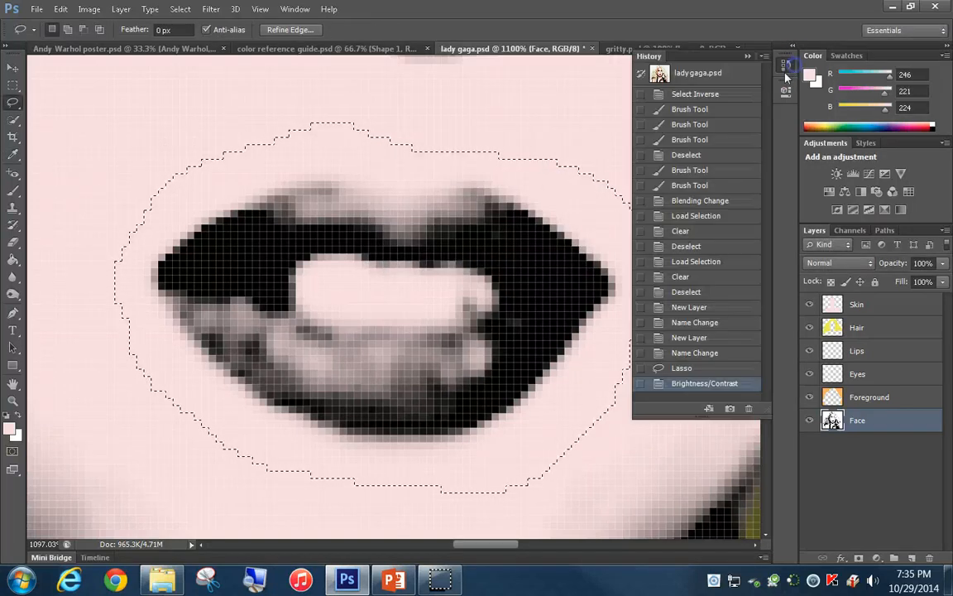
pyautogui.click(702, 369)
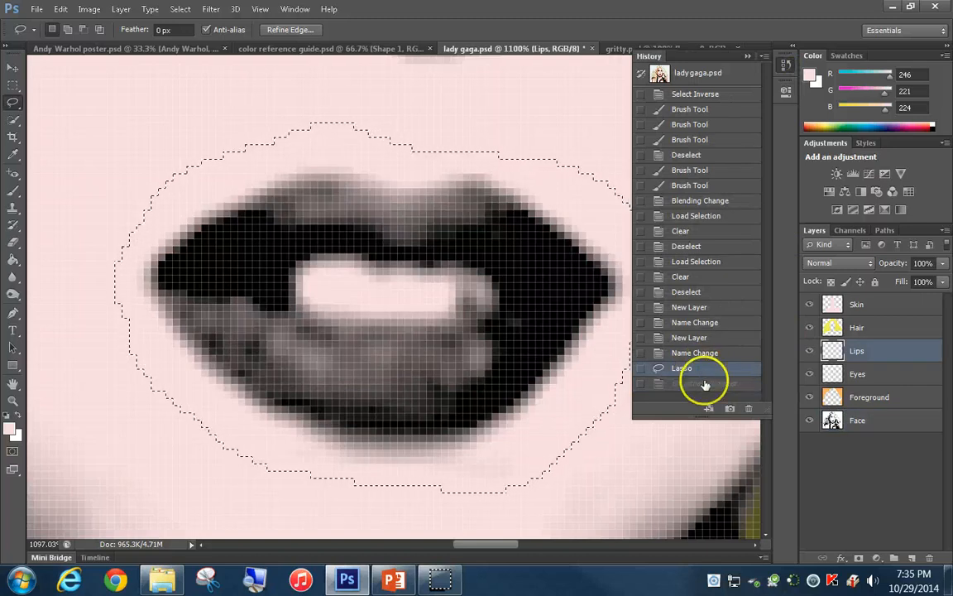
pyautogui.click(706, 384)
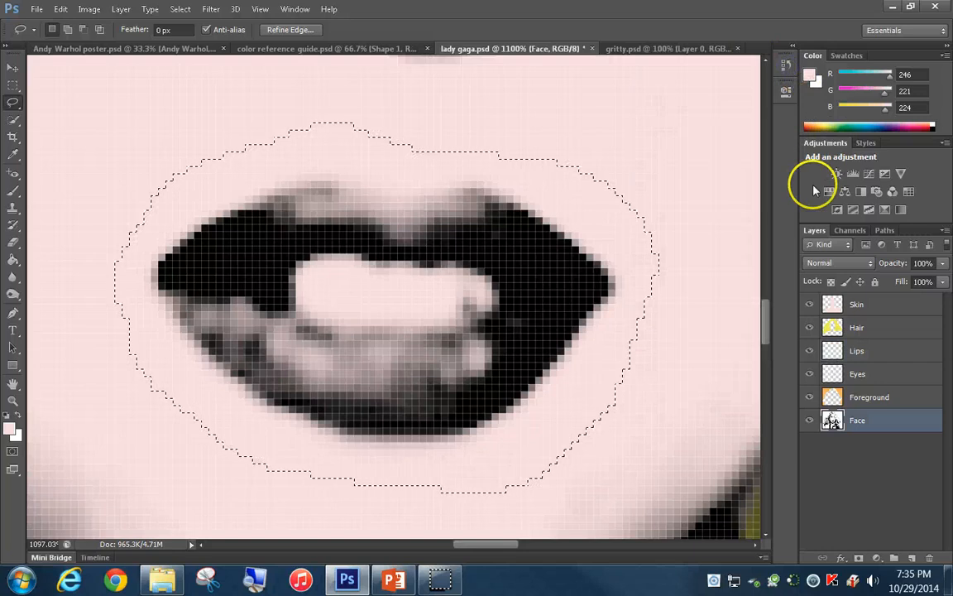
pyautogui.hotkey('ctrl', 'd')
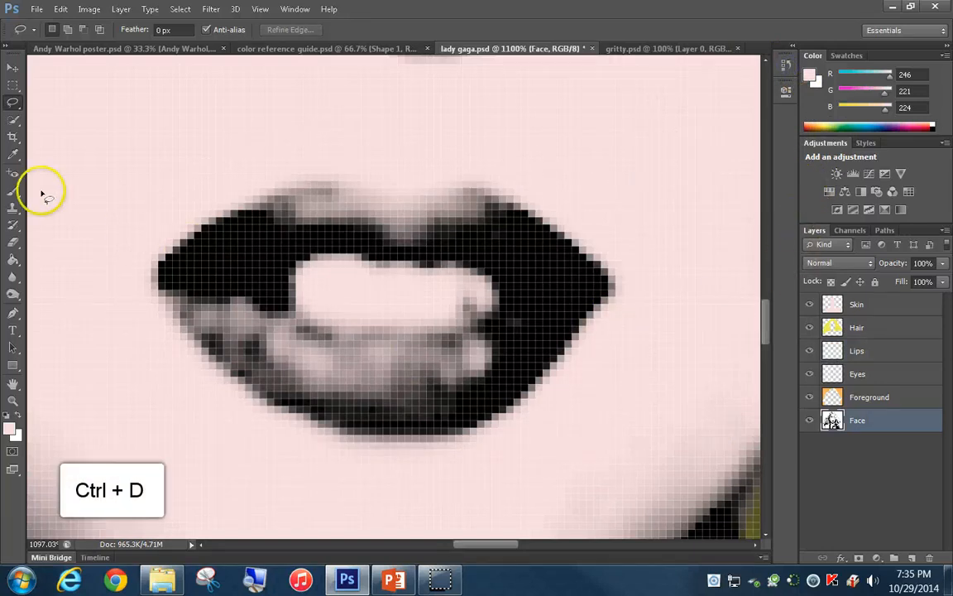
# Step: Sample the red lips swatch from color reference guide.psd as the foreground color
pyautogui.click(286, 49)
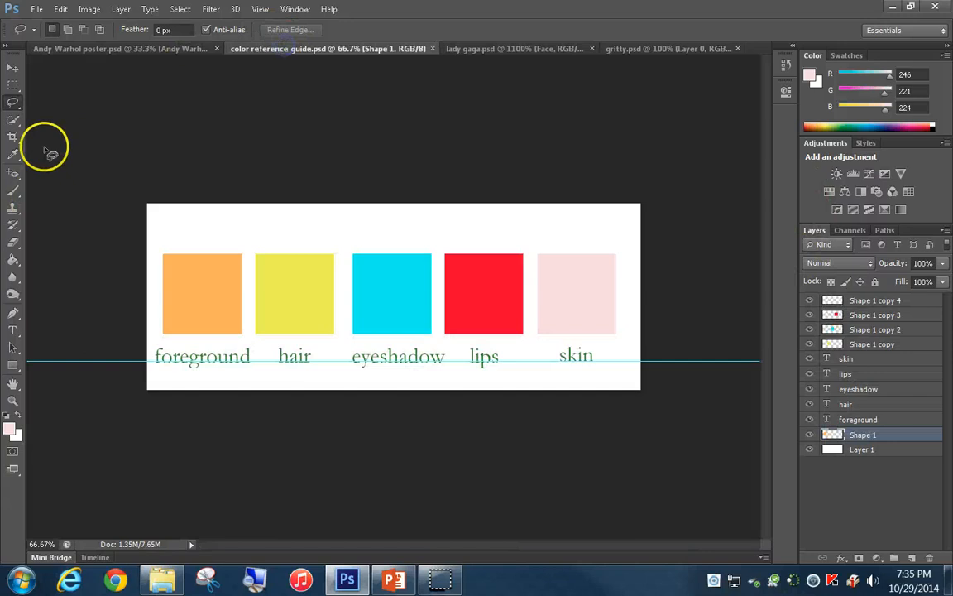
pyautogui.click(13, 154)
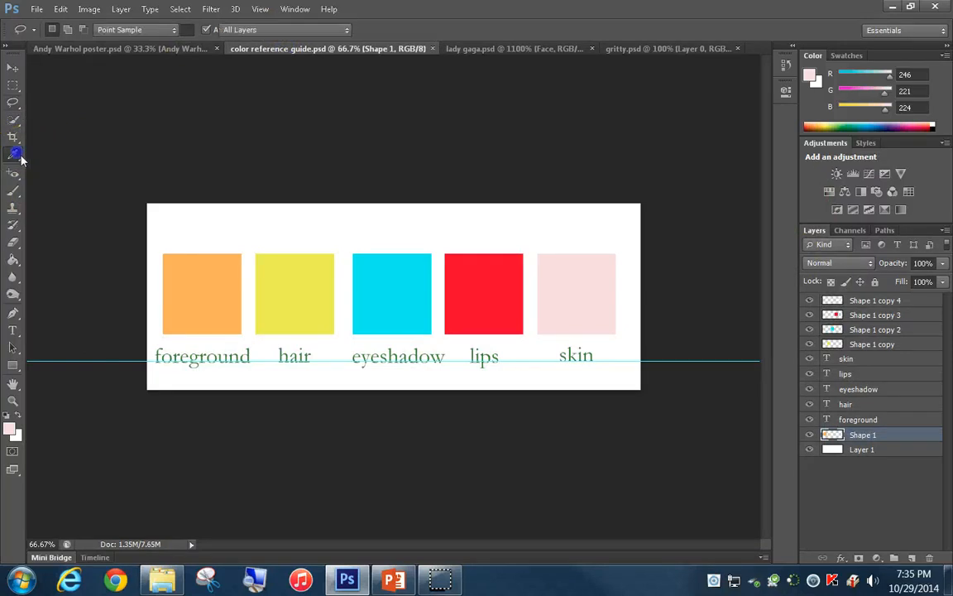
pyautogui.click(491, 291)
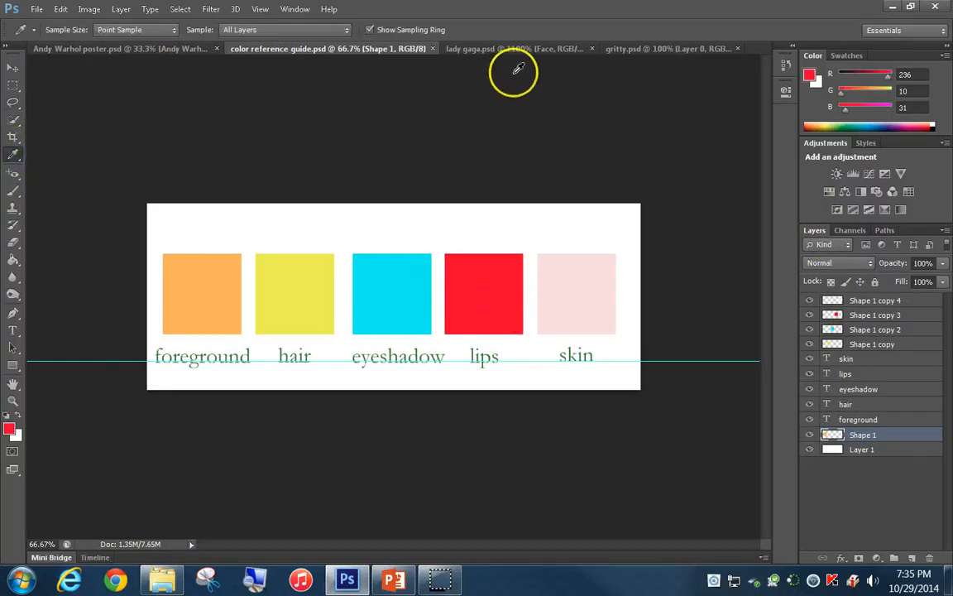
# Step: Paint the lips red on the Lips layer of lady gaga.psd with a size 8 brush and set the layer's blend mode to Multiply
pyautogui.click(517, 48)
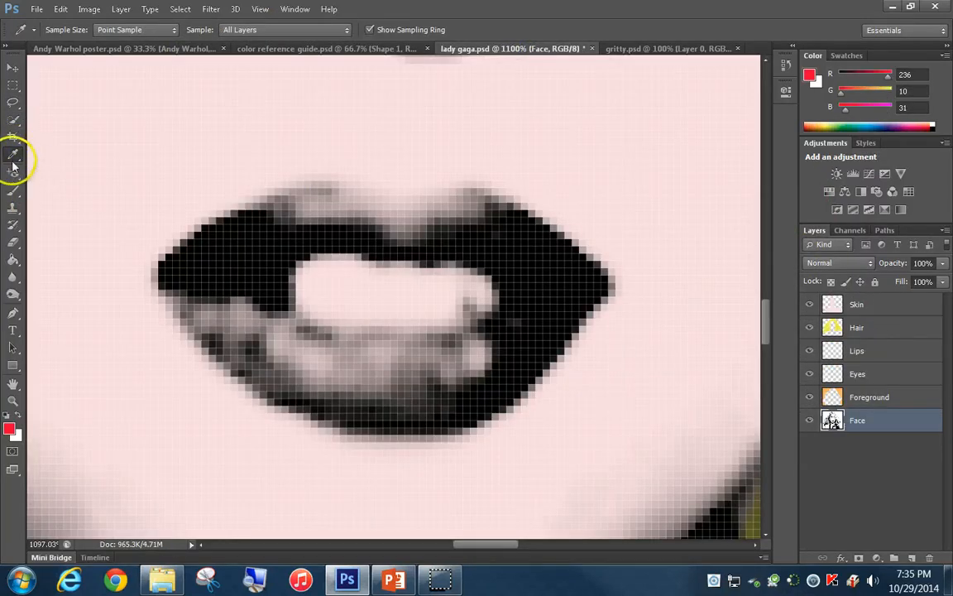
pyautogui.click(13, 189)
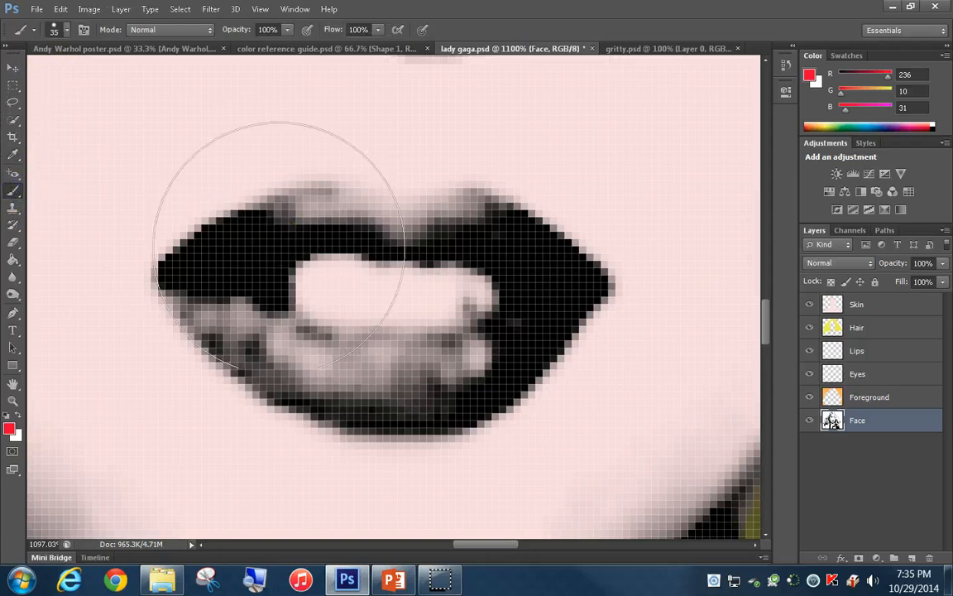
pyautogui.press('[')
pyautogui.press('[')
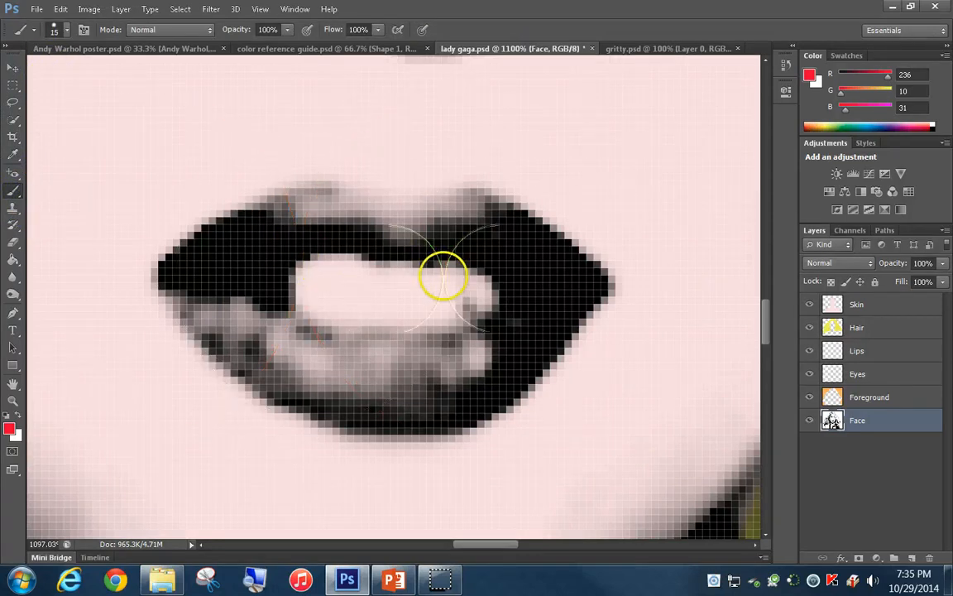
pyautogui.press('[')
pyautogui.press('[')
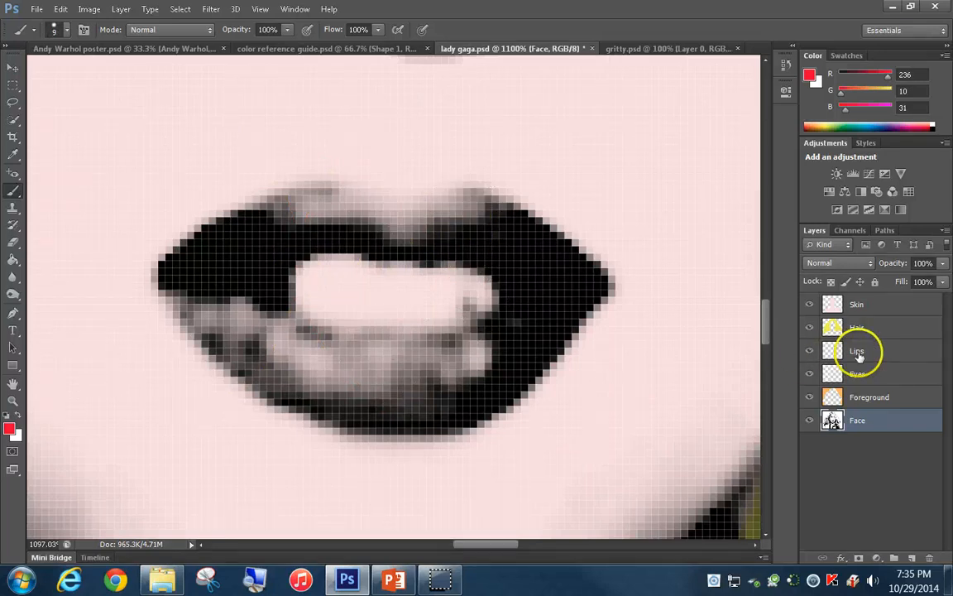
pyautogui.click(858, 352)
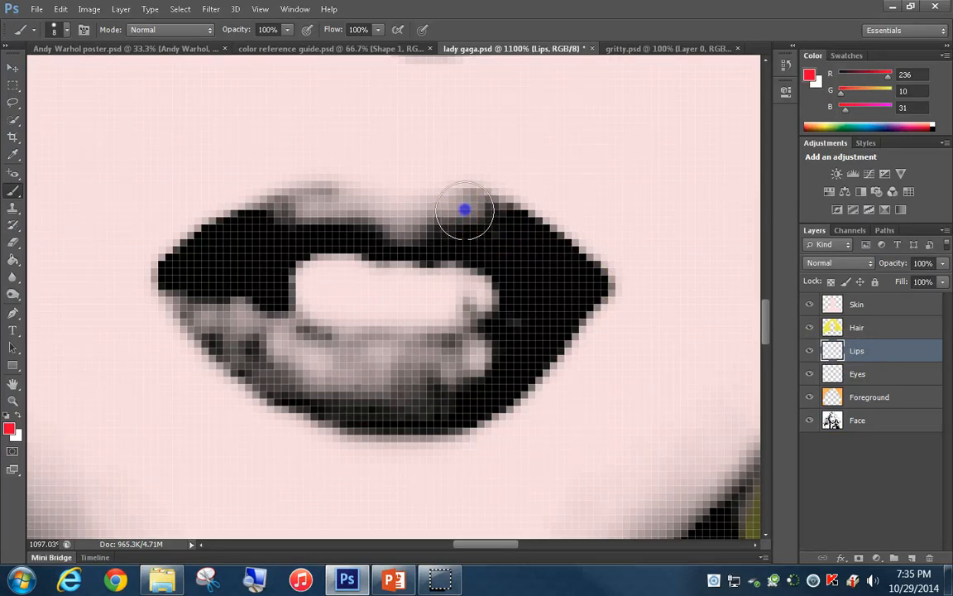
pyautogui.moveTo(464, 210)
pyautogui.mouseDown()
pyautogui.moveTo(383, 217)
pyautogui.moveTo(346, 207)
pyautogui.moveTo(257, 223)
pyautogui.moveTo(196, 258)
pyautogui.moveTo(180, 283)
pyautogui.moveTo(233, 343)
pyautogui.moveTo(301, 388)
pyautogui.moveTo(395, 414)
pyautogui.moveTo(438, 410)
pyautogui.moveTo(513, 374)
pyautogui.moveTo(587, 282)
pyautogui.moveTo(499, 219)
pyautogui.moveTo(484, 234)
pyautogui.moveTo(541, 291)
pyautogui.moveTo(515, 330)
pyautogui.moveTo(487, 355)
pyautogui.moveTo(366, 360)
pyautogui.moveTo(279, 324)
pyautogui.moveTo(265, 308)
pyautogui.moveTo(260, 271)
pyautogui.moveTo(288, 225)
pyautogui.moveTo(336, 217)
pyautogui.moveTo(444, 224)
pyautogui.mouseUp()
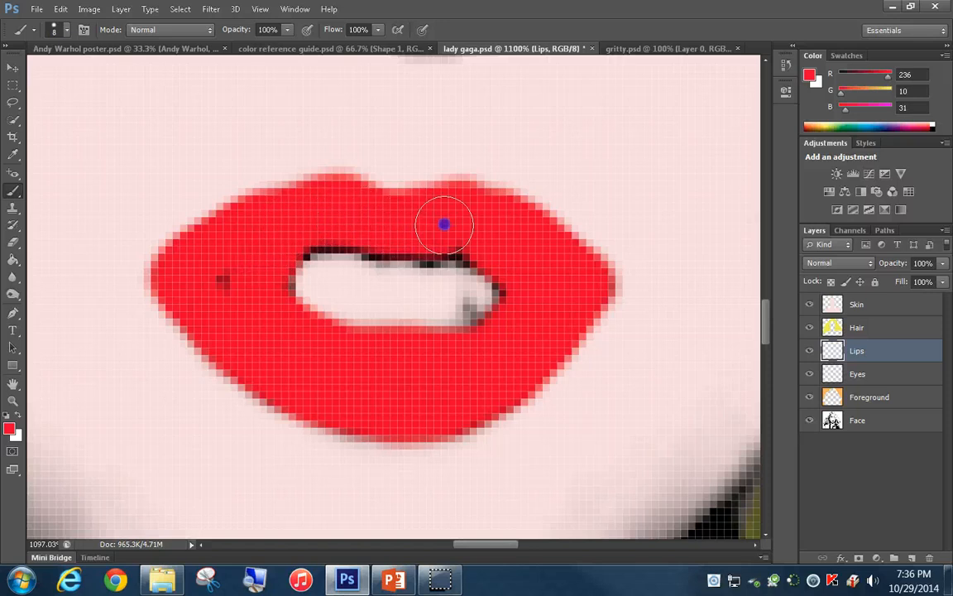
pyautogui.moveTo(387, 231)
pyautogui.mouseDown()
pyautogui.moveTo(322, 221)
pyautogui.moveTo(266, 241)
pyautogui.mouseUp()
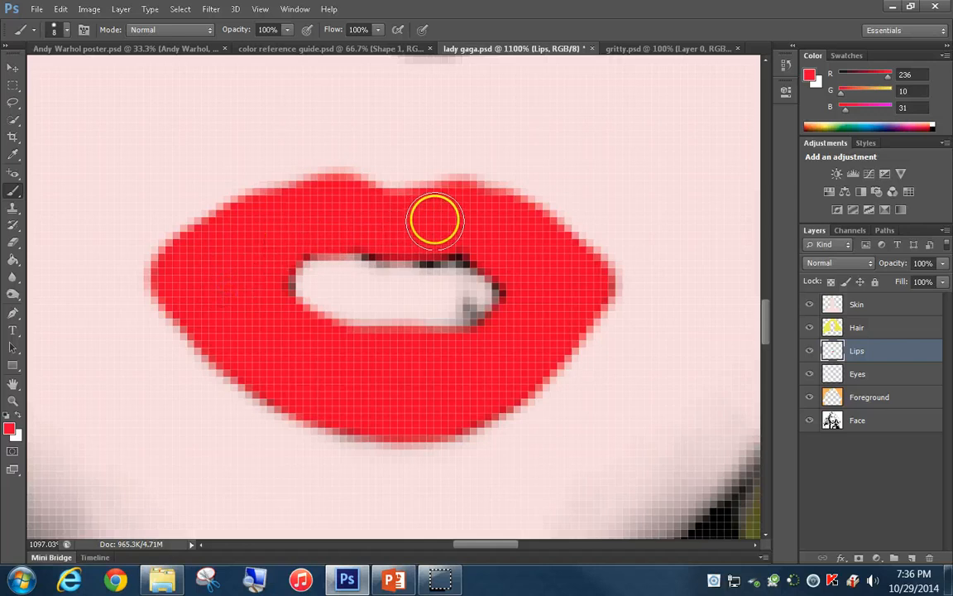
pyautogui.click(446, 229)
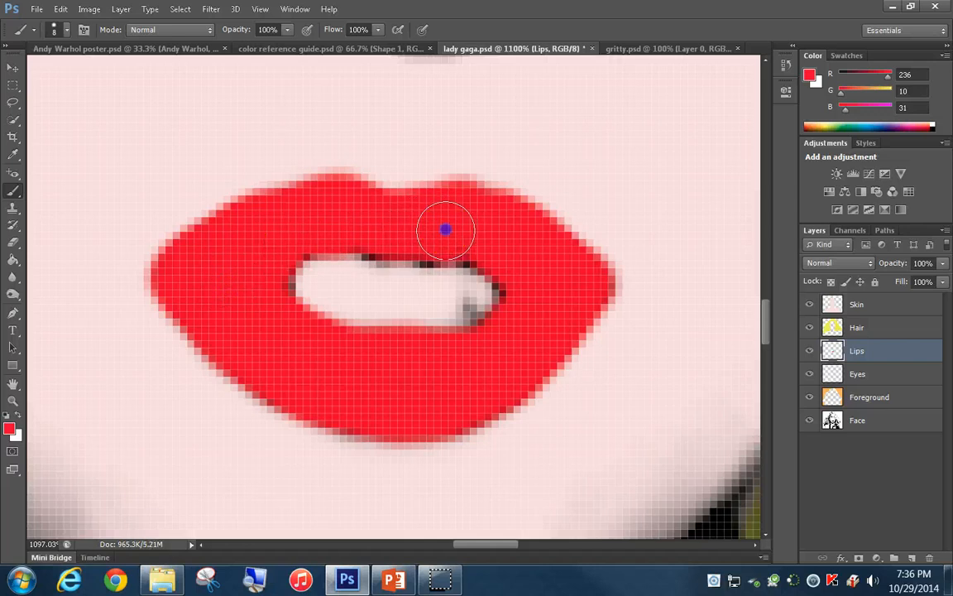
pyautogui.click(858, 262)
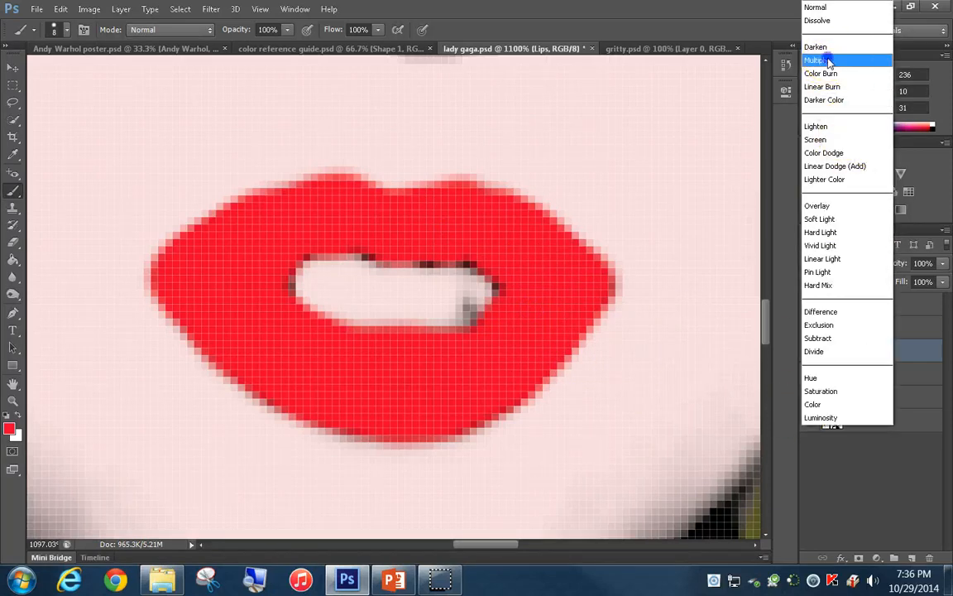
pyautogui.click(828, 62)
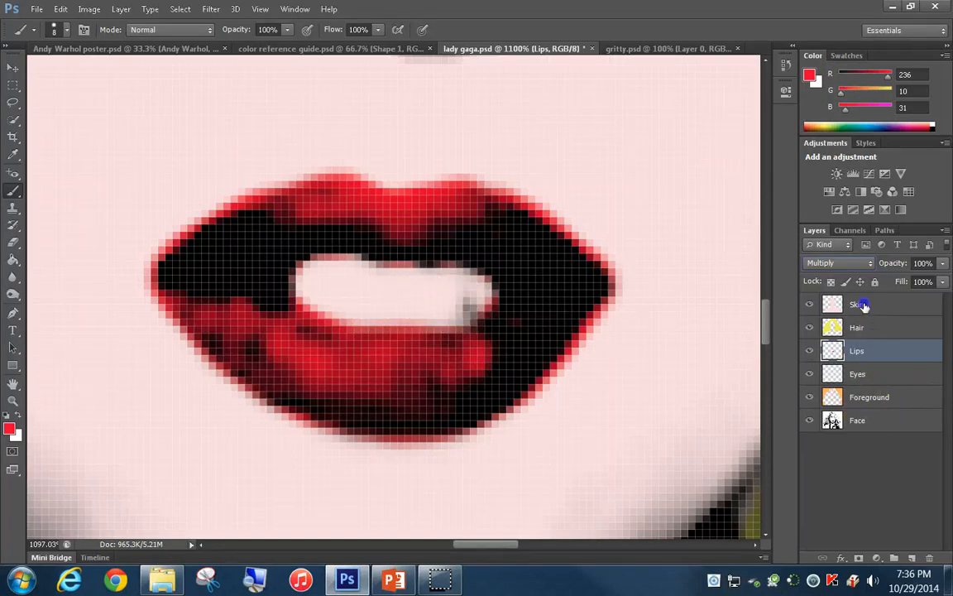
# Step: Erase the skin color over the teeth on the Skin layer with a size 9 eraser
pyautogui.click(861, 304)
pyautogui.click(13, 245)
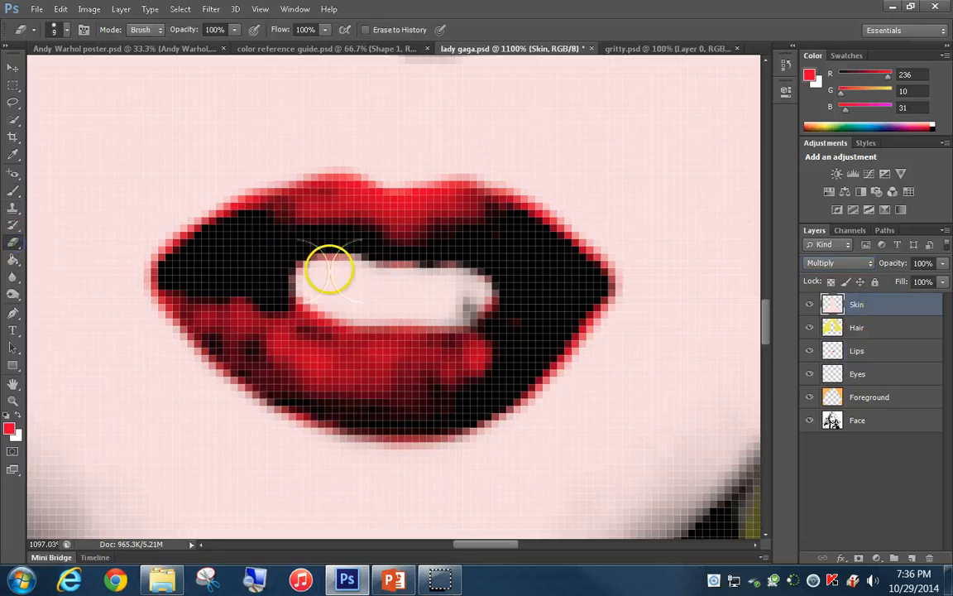
pyautogui.moveTo(329, 269)
pyautogui.mouseDown()
pyautogui.moveTo(333, 289)
pyautogui.moveTo(460, 293)
pyautogui.mouseUp()
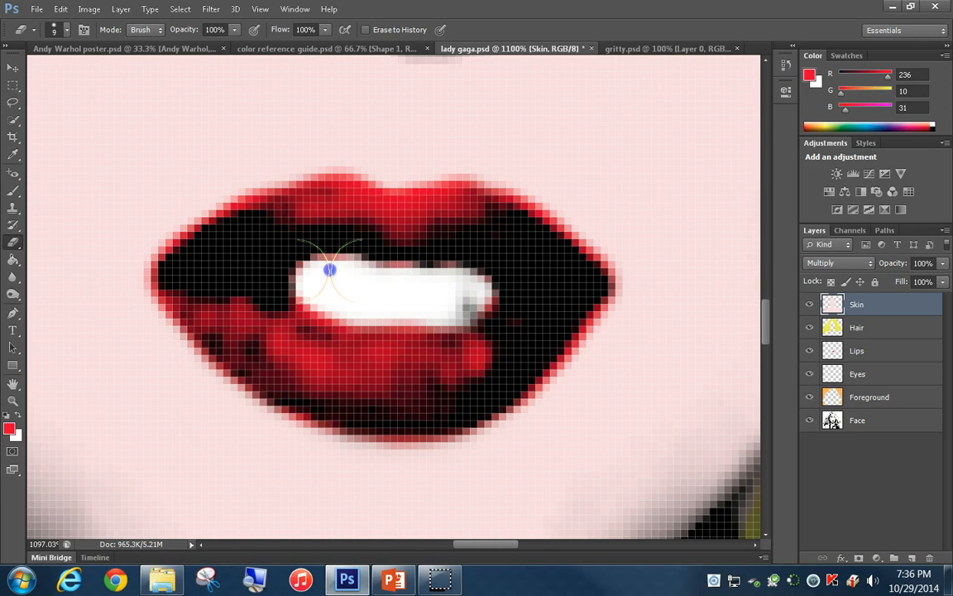
# Step: Make the Eyes layer active and sample the blue eyeshadow swatch from color reference guide.psd as the foreground color
pyautogui.click(863, 374)
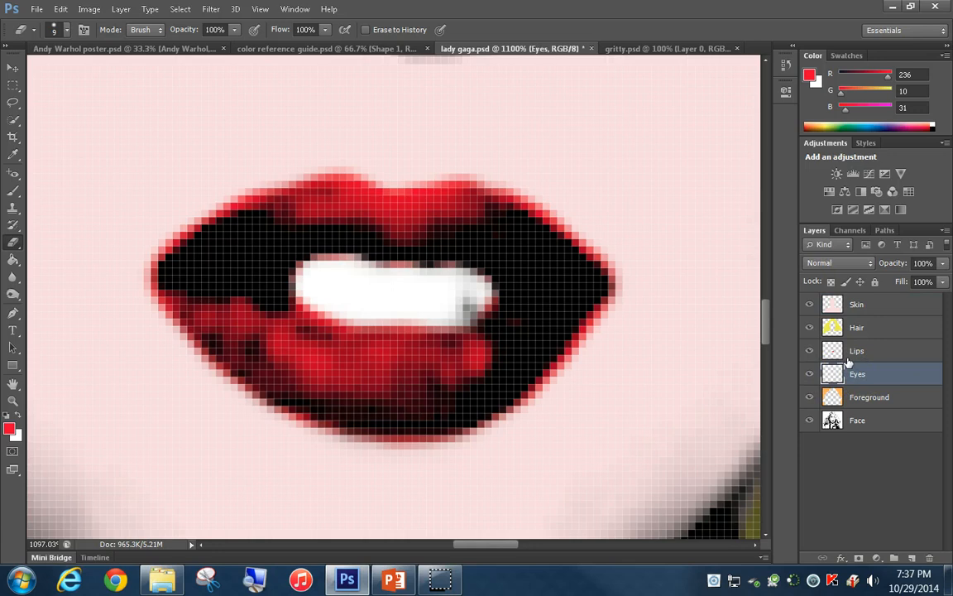
pyautogui.hotkey('ctrl', '0')
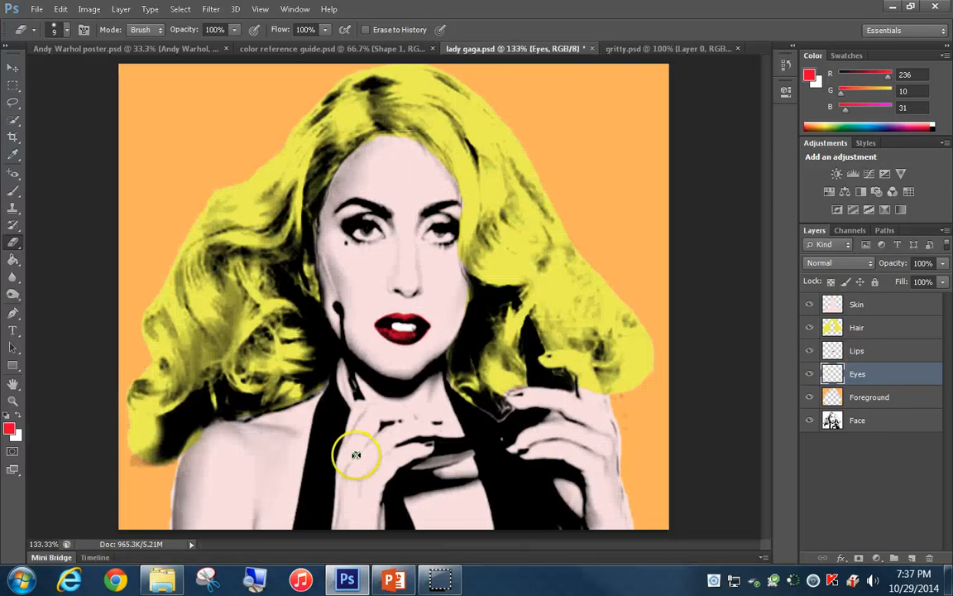
pyautogui.click(12, 402)
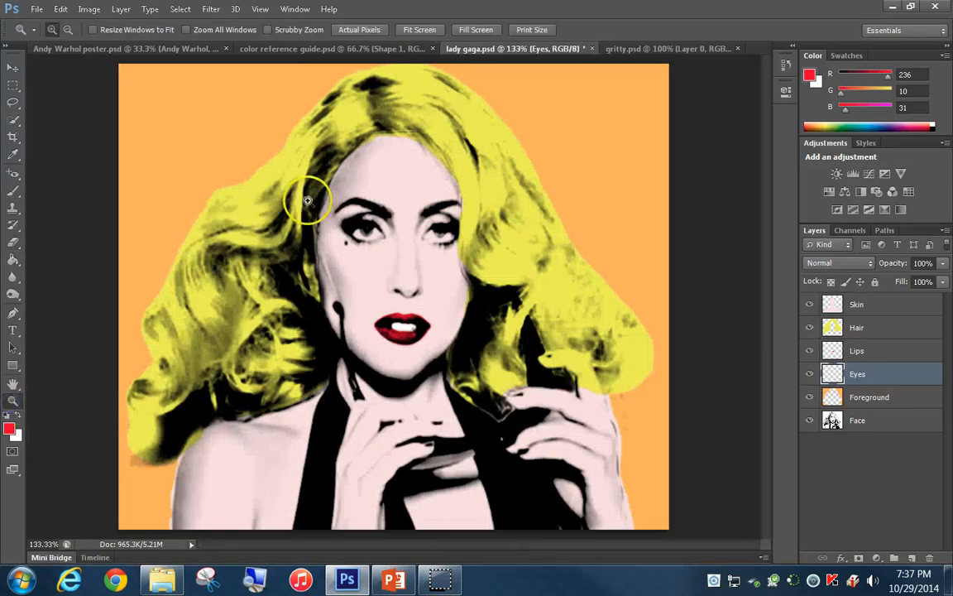
pyautogui.moveTo(328, 191)
pyautogui.mouseDown()
pyautogui.moveTo(455, 207)
pyautogui.moveTo(474, 250)
pyautogui.moveTo(328, 191)
pyautogui.mouseUp()
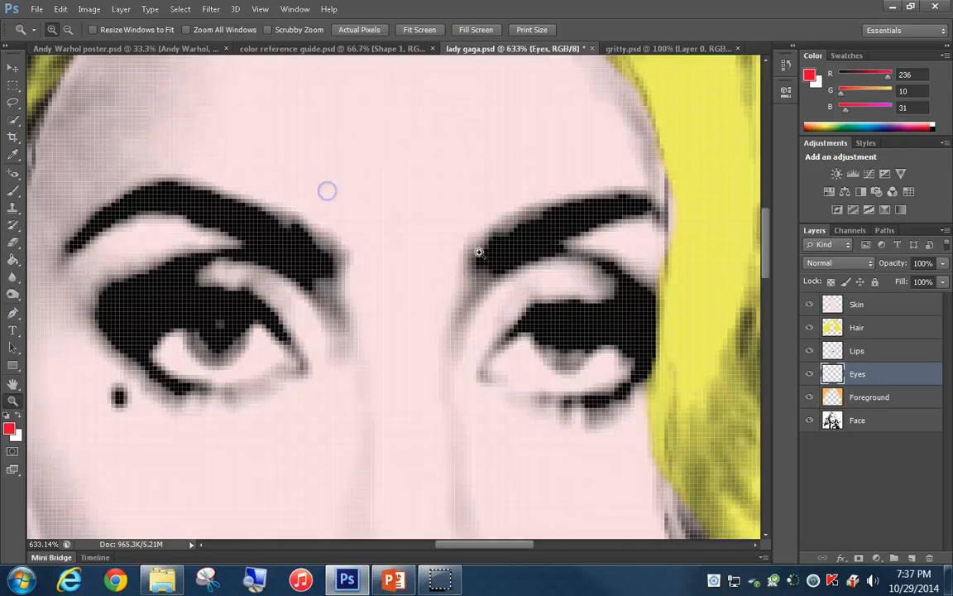
pyautogui.click(306, 48)
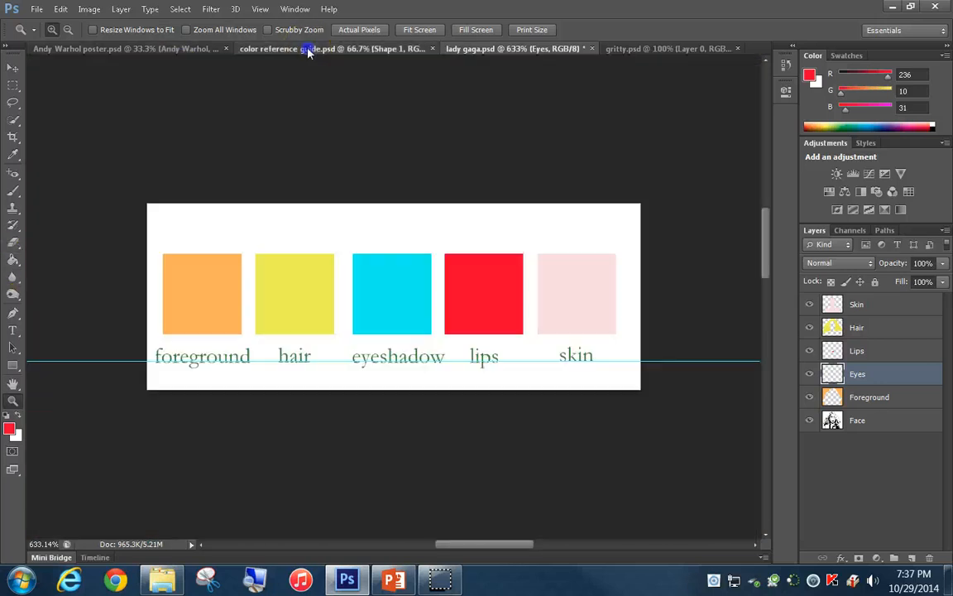
pyautogui.click(13, 154)
pyautogui.click(389, 288)
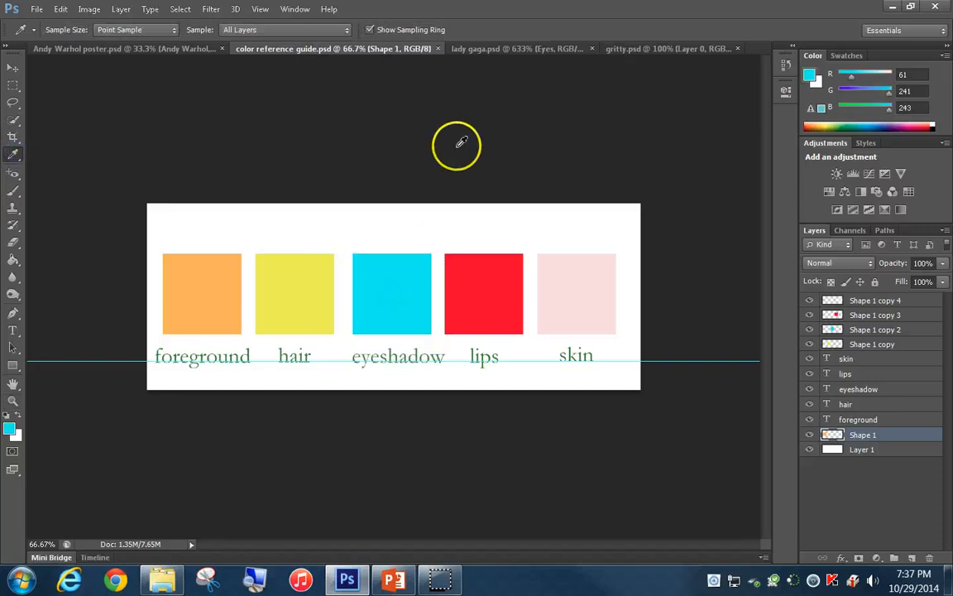
# Step: Paint blue eyeshadow with a size 8 brush between the lashes and brow of the eye beside the beauty mark, on the Eyes layer
pyautogui.click(514, 50)
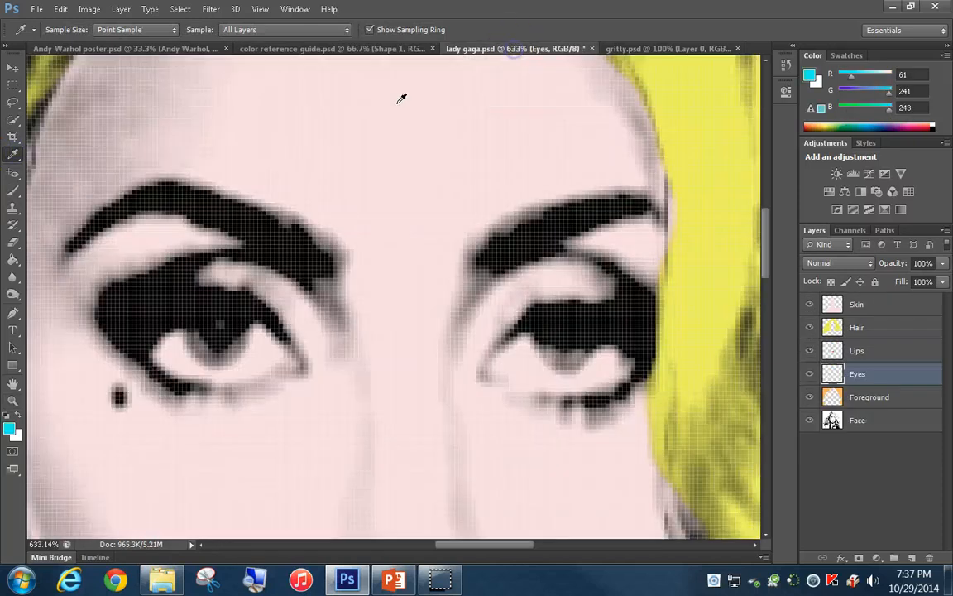
pyautogui.click(12, 193)
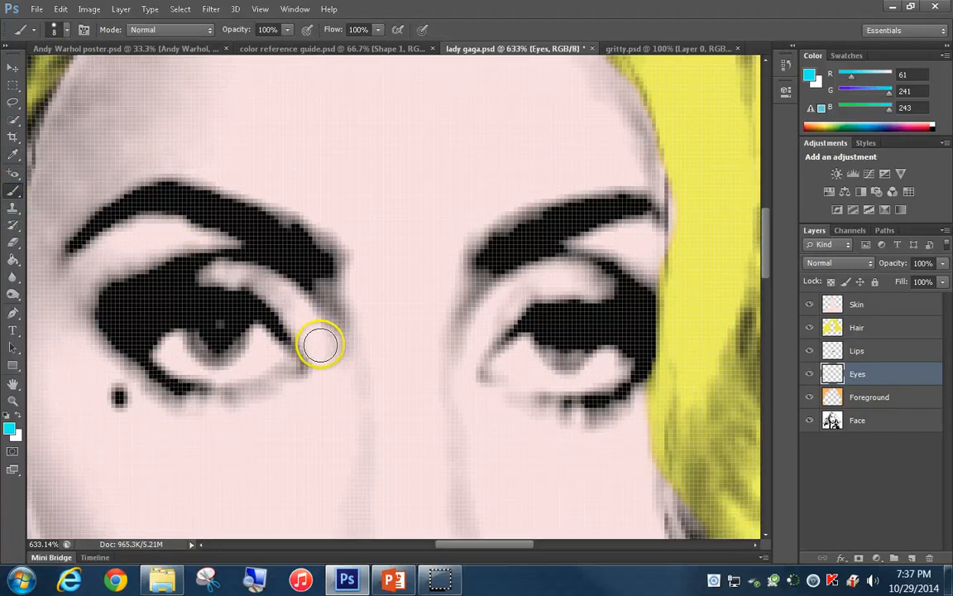
pyautogui.click(323, 346)
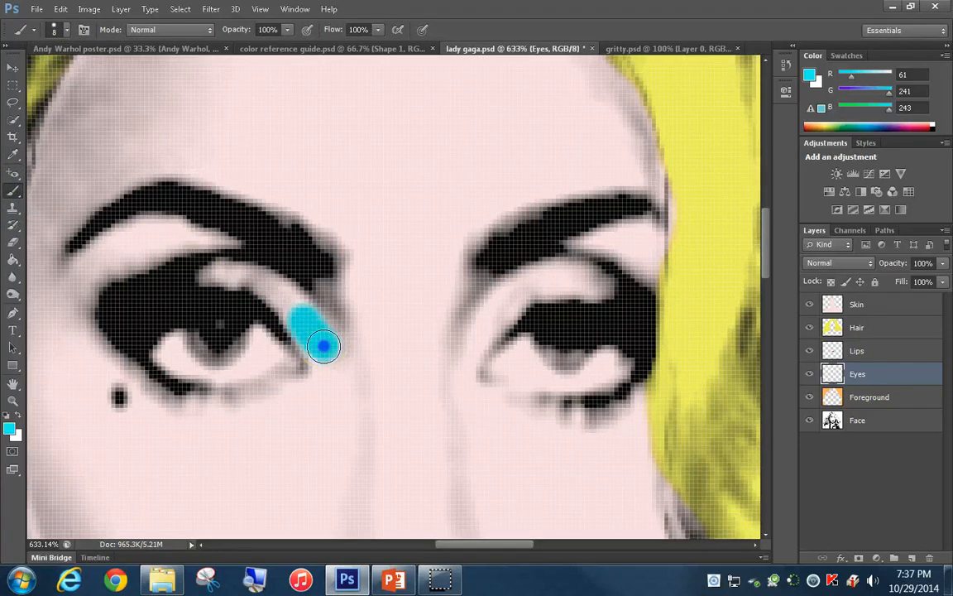
pyautogui.moveTo(272, 283)
pyautogui.mouseDown()
pyautogui.moveTo(220, 263)
pyautogui.moveTo(123, 289)
pyautogui.mouseUp()
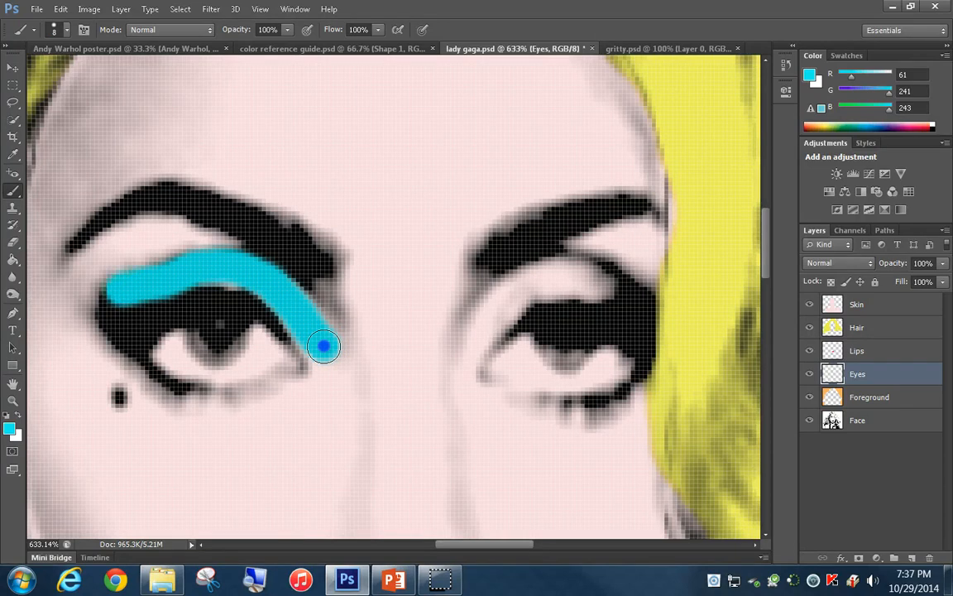
pyautogui.click(317, 317)
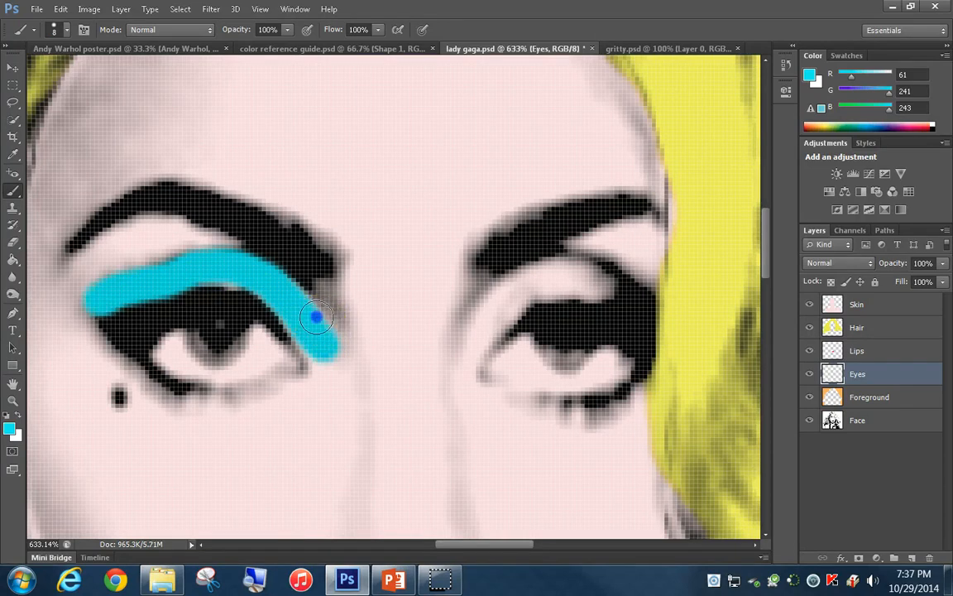
pyautogui.moveTo(248, 224)
pyautogui.mouseDown()
pyautogui.moveTo(124, 225)
pyautogui.moveTo(84, 244)
pyautogui.mouseUp()
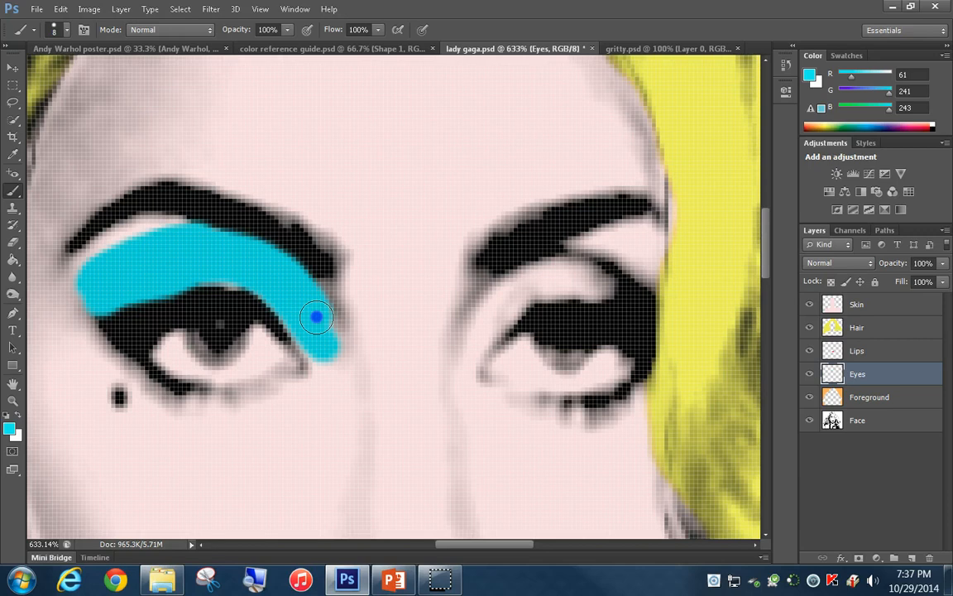
pyautogui.moveTo(91, 274)
pyautogui.mouseDown()
pyautogui.moveTo(182, 235)
pyautogui.moveTo(149, 228)
pyautogui.moveTo(100, 254)
pyautogui.moveTo(114, 278)
pyautogui.moveTo(185, 269)
pyautogui.mouseUp()
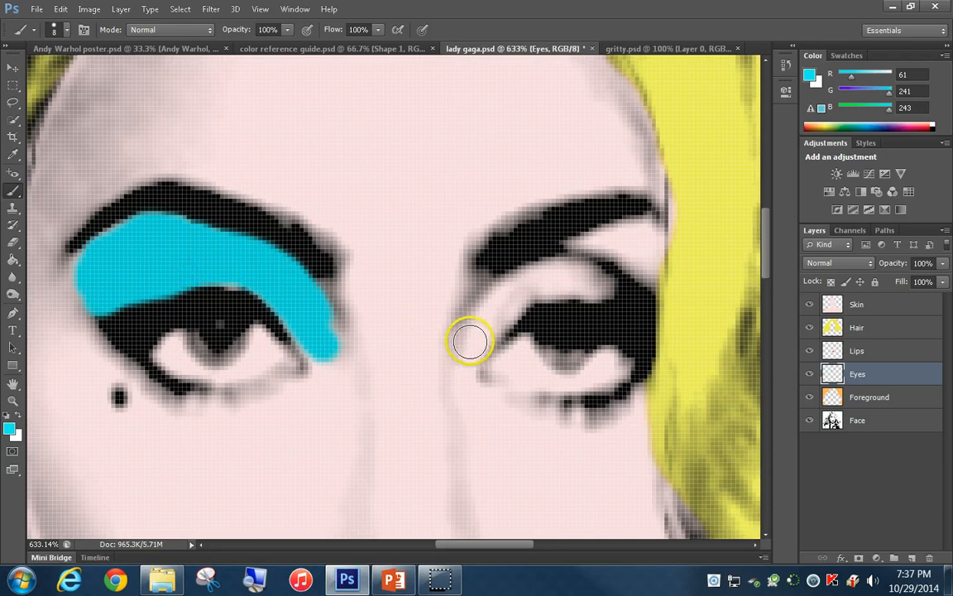
# Step: Paint blue eyeshadow above the eye next to the hair and touch up the edges of both eyelids
pyautogui.moveTo(469, 342)
pyautogui.mouseDown()
pyautogui.moveTo(510, 292)
pyautogui.moveTo(571, 260)
pyautogui.moveTo(637, 257)
pyautogui.mouseUp()
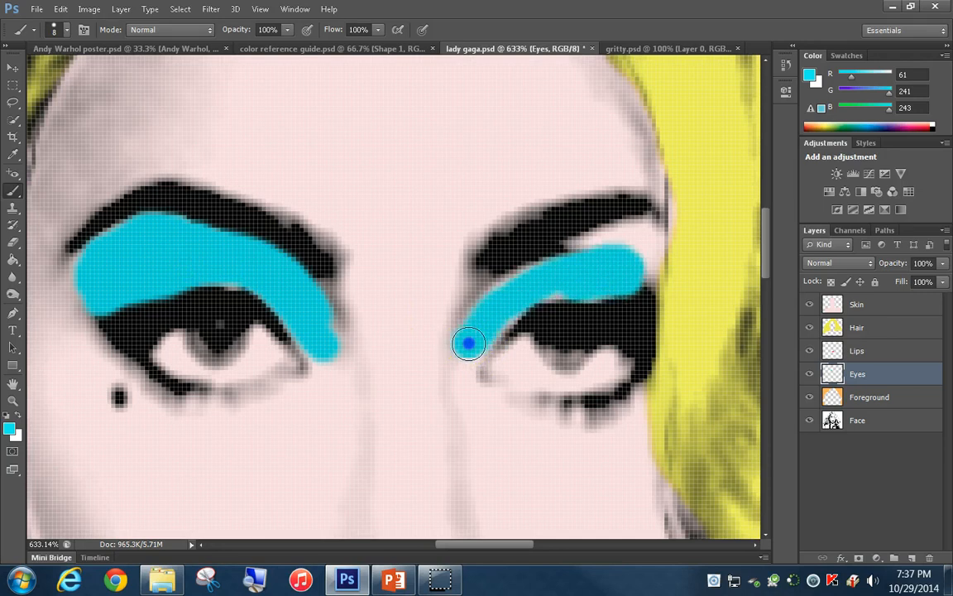
pyautogui.moveTo(469, 343)
pyautogui.mouseDown()
pyautogui.moveTo(643, 256)
pyautogui.moveTo(651, 229)
pyautogui.moveTo(612, 231)
pyautogui.moveTo(493, 292)
pyautogui.mouseUp()
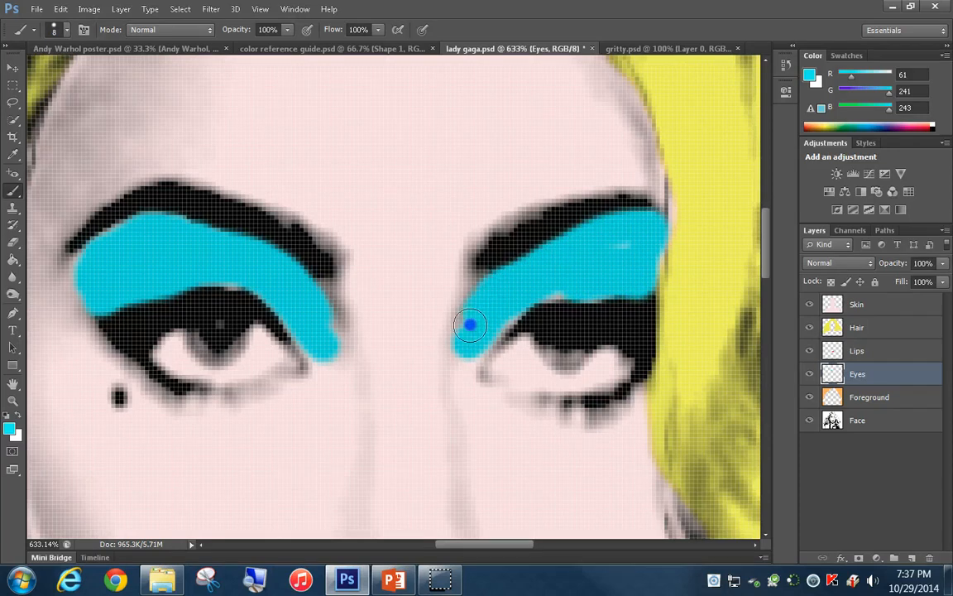
pyautogui.moveTo(336, 357)
pyautogui.mouseDown()
pyautogui.moveTo(315, 336)
pyautogui.moveTo(326, 318)
pyautogui.moveTo(247, 273)
pyautogui.moveTo(224, 270)
pyautogui.moveTo(237, 279)
pyautogui.moveTo(202, 235)
pyautogui.mouseUp()
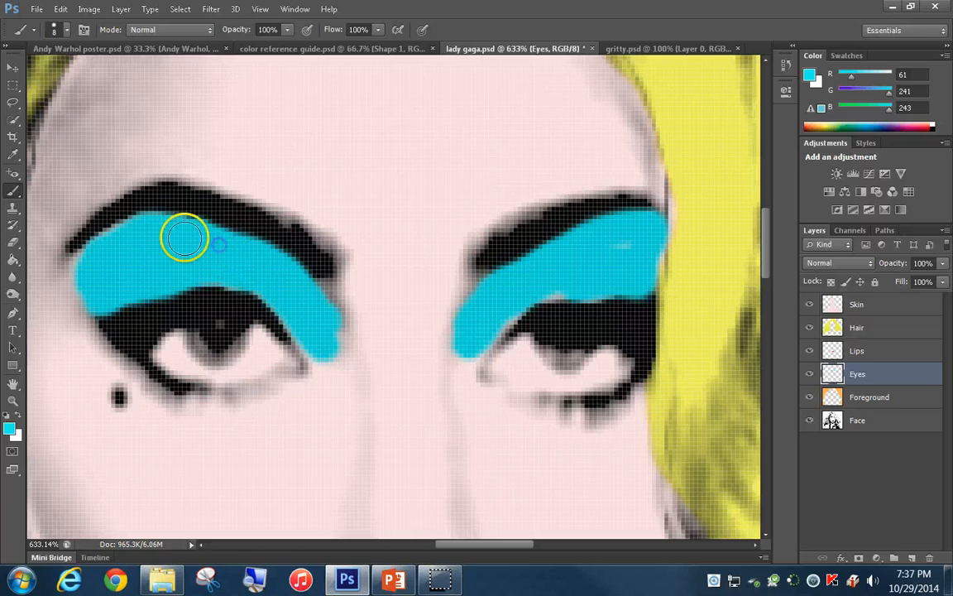
pyautogui.moveTo(568, 283); pyautogui.dragTo(571, 279)
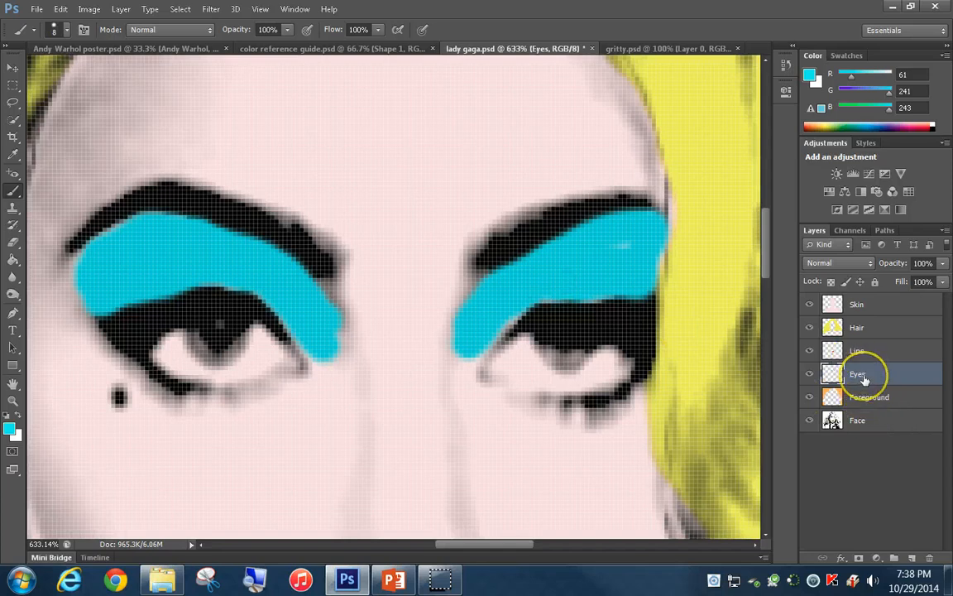
# Step: Set the Eyes layer's blend mode to Multiply
pyautogui.click(849, 266)
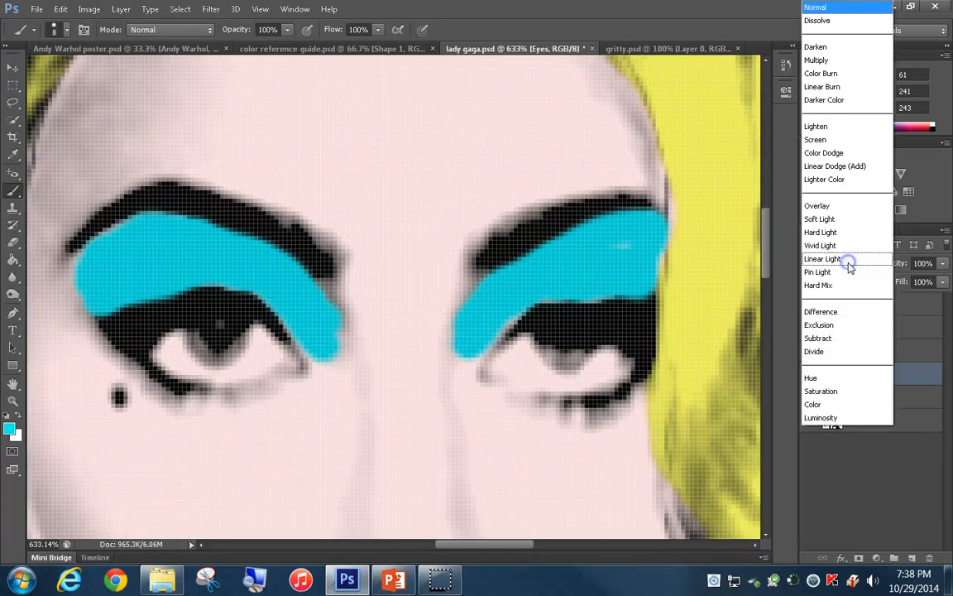
pyautogui.click(831, 65)
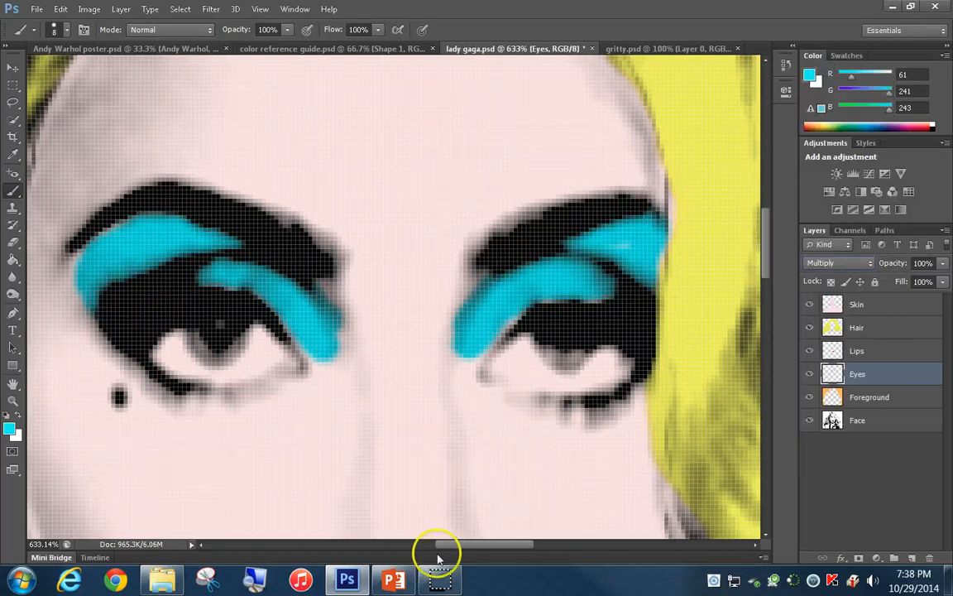
pyautogui.hotkey('ctrl', '0')
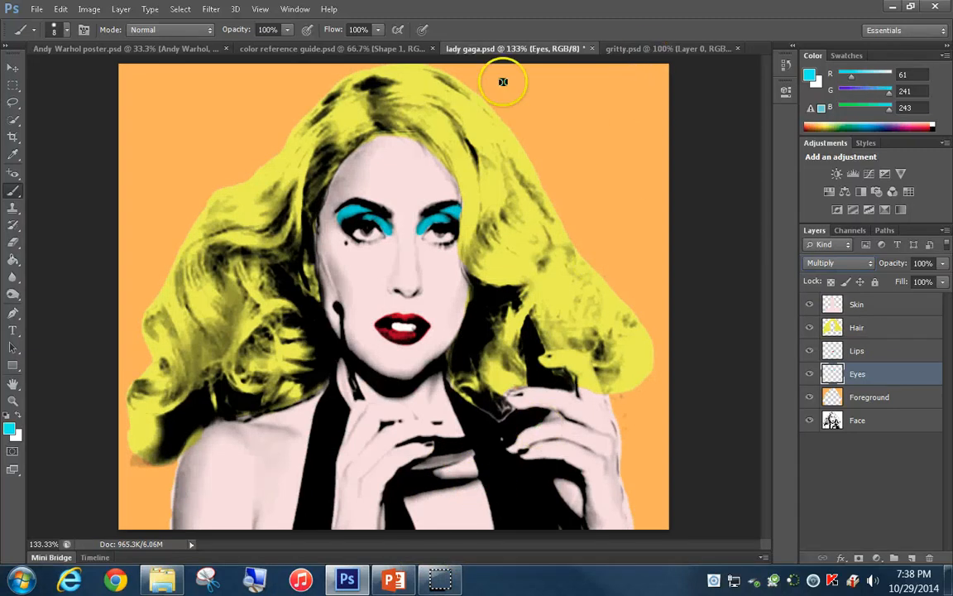
# Step: Float the gritty.psd document in its own window and copy its texture into lady gaga.psd as a new layer over the portrait
pyautogui.click(13, 68)
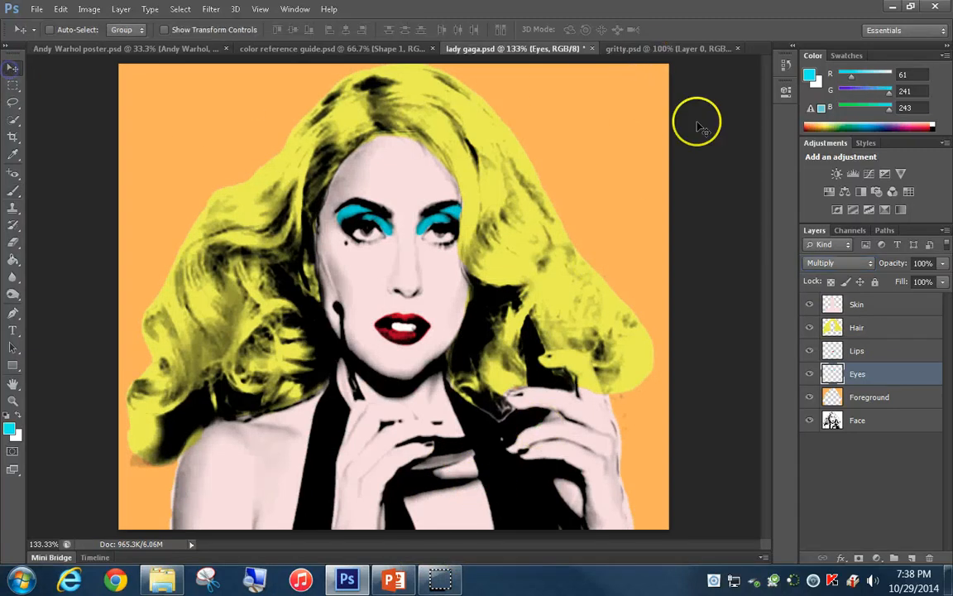
pyautogui.click(672, 49)
pyautogui.moveTo(673, 50); pyautogui.dragTo(575, 141)
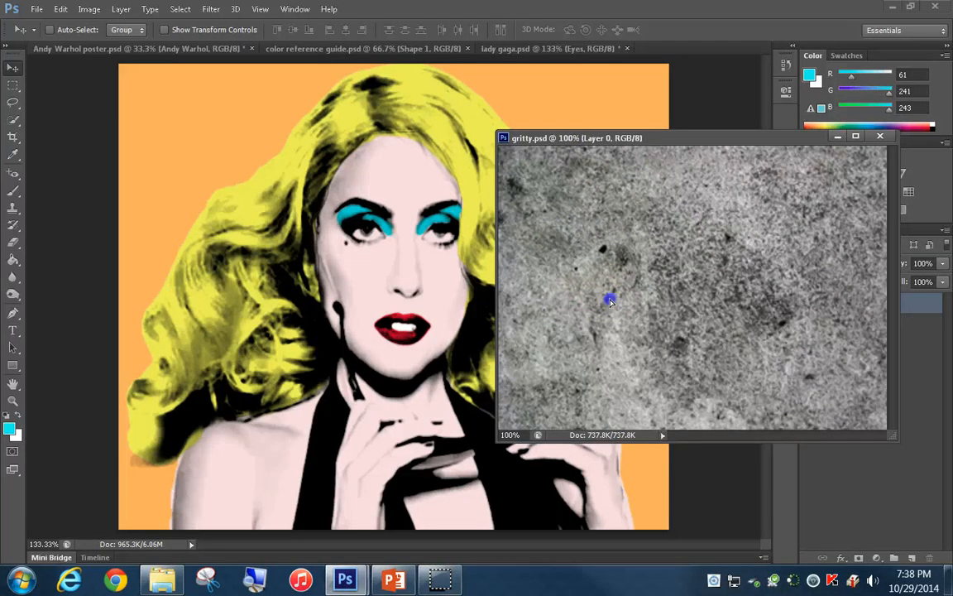
pyautogui.moveTo(610, 302); pyautogui.dragTo(484, 323)
pyautogui.moveTo(422, 331); pyautogui.dragTo(424, 333)
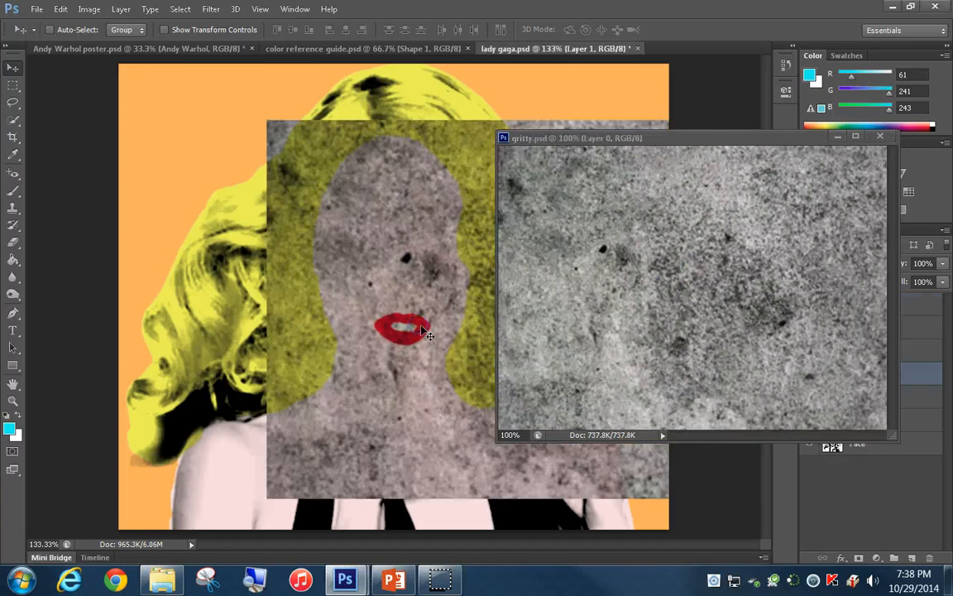
# Step: Close the floating gritty.psd document and scale the texture layer in lady gaga.psd to cover the whole canvas exactly
pyautogui.click(881, 137)
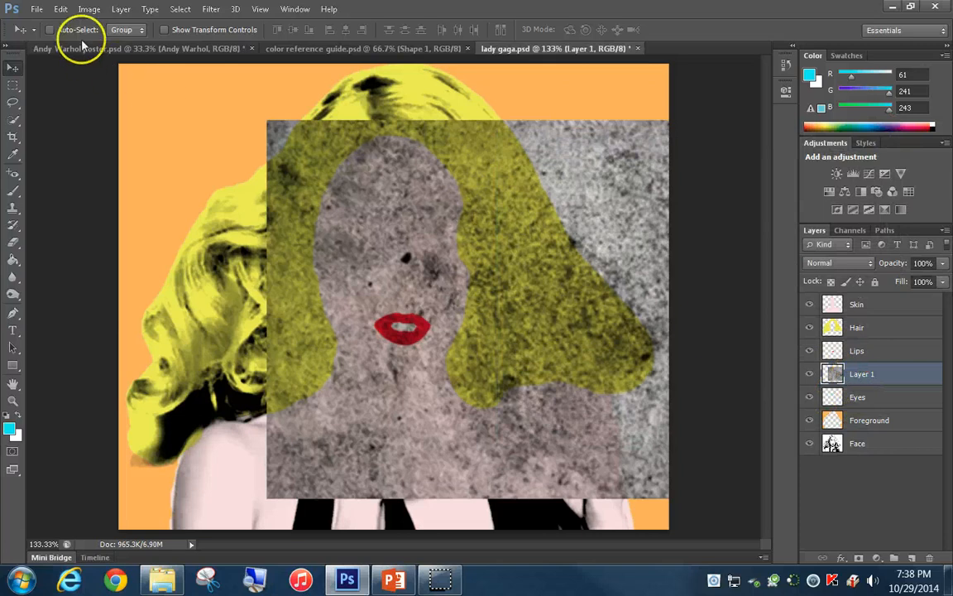
pyautogui.click(63, 9)
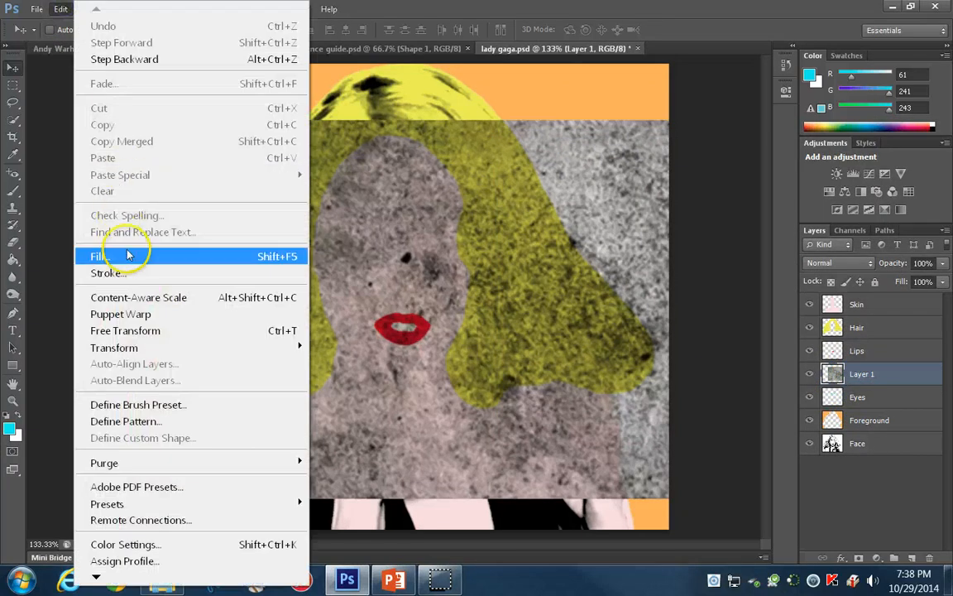
pyautogui.moveTo(131, 347)
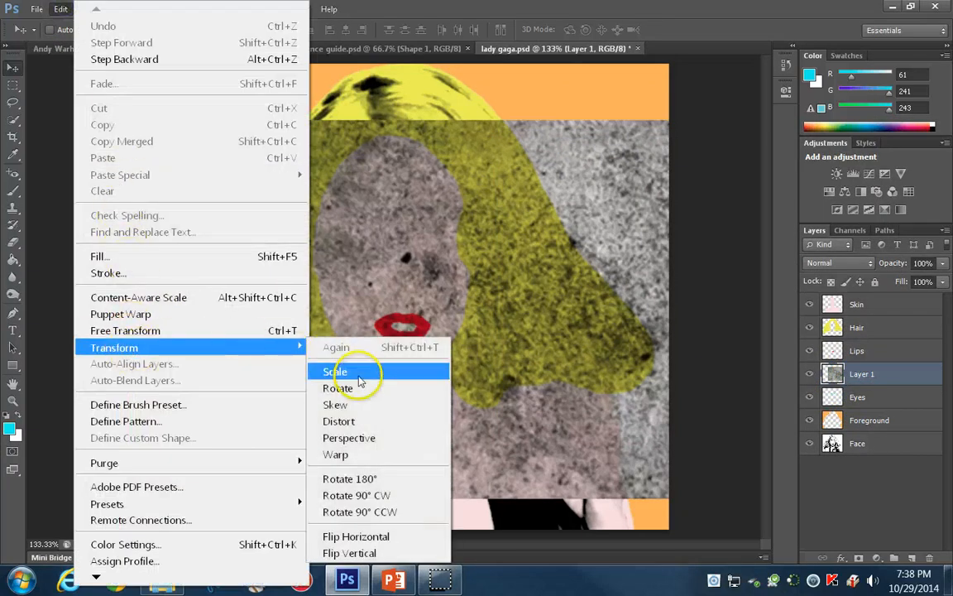
pyautogui.click(360, 373)
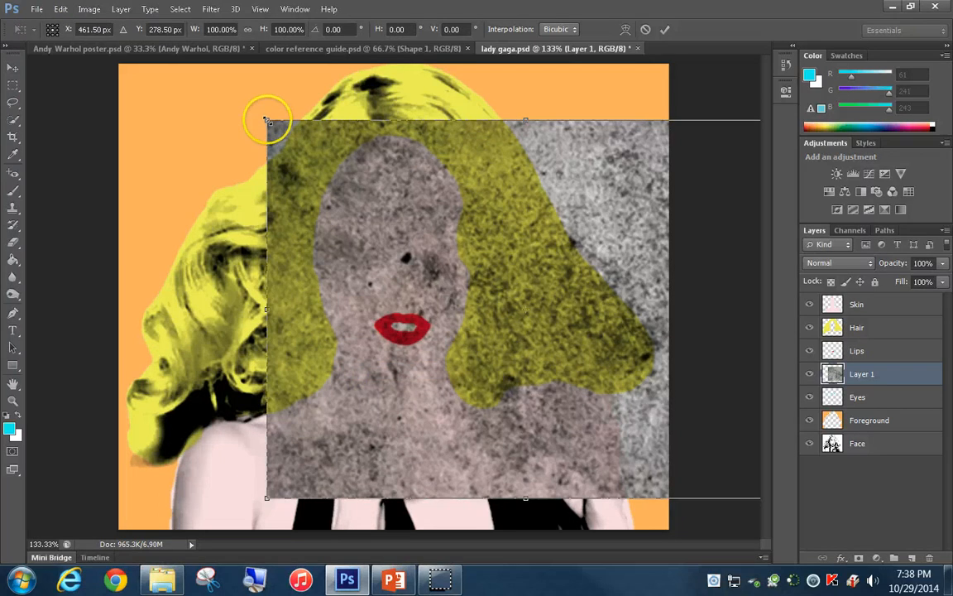
pyautogui.moveTo(265, 120); pyautogui.dragTo(119, 65)
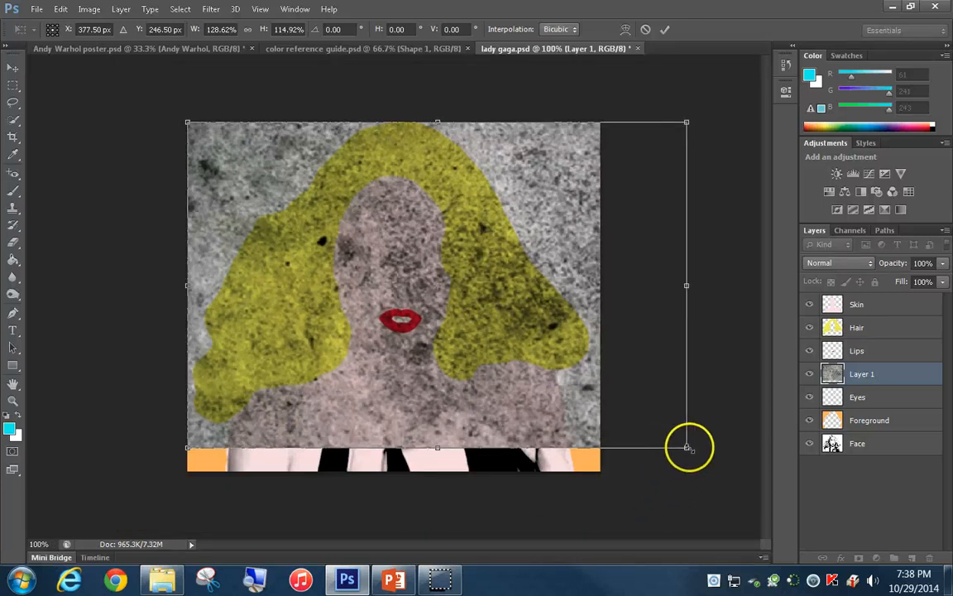
pyautogui.moveTo(686, 449); pyautogui.dragTo(600, 471)
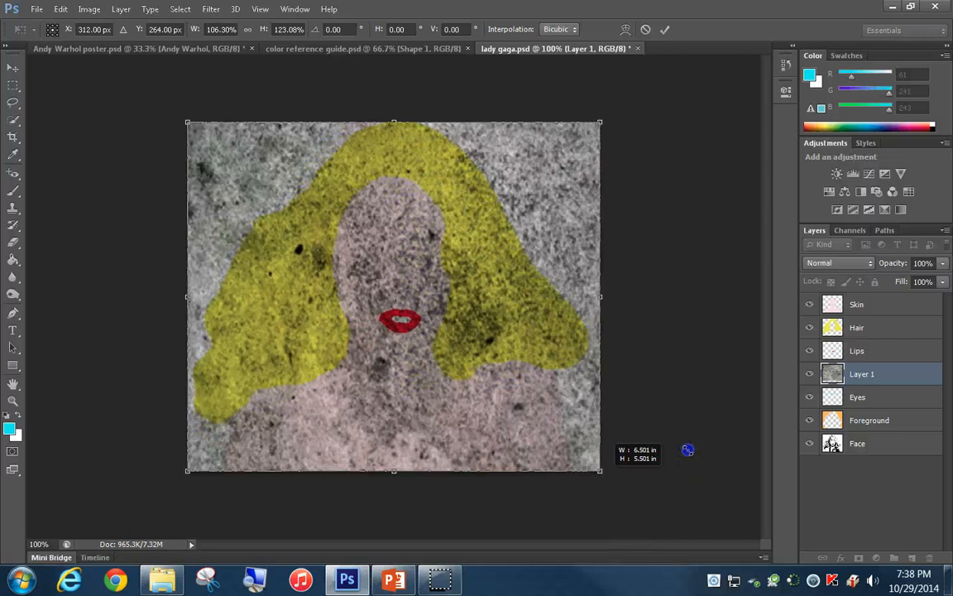
pyautogui.click(664, 29)
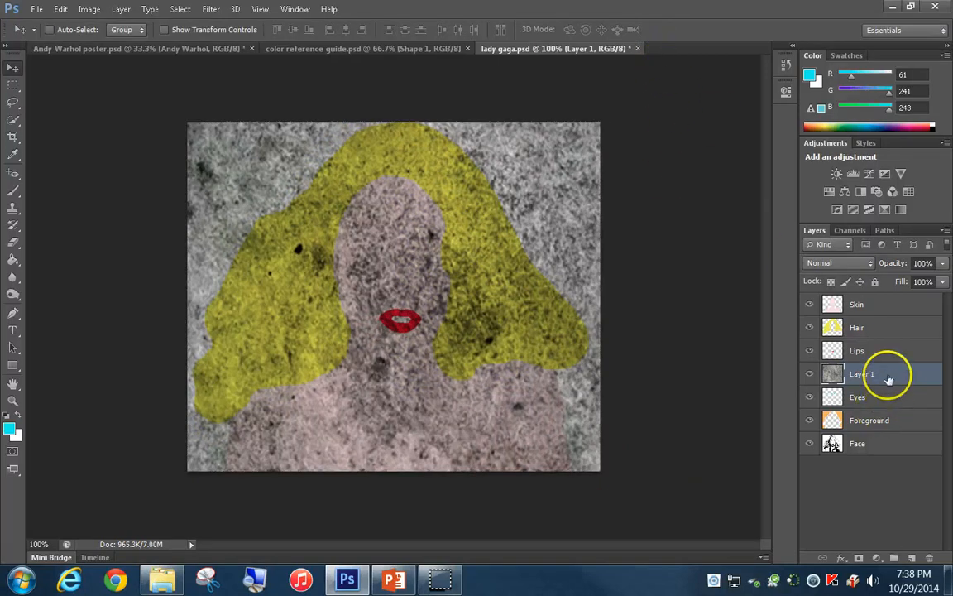
# Step: Move the texture layer to the top of the layer stack and set its blend mode to Multiply
pyautogui.moveTo(888, 377); pyautogui.dragTo(876, 304)
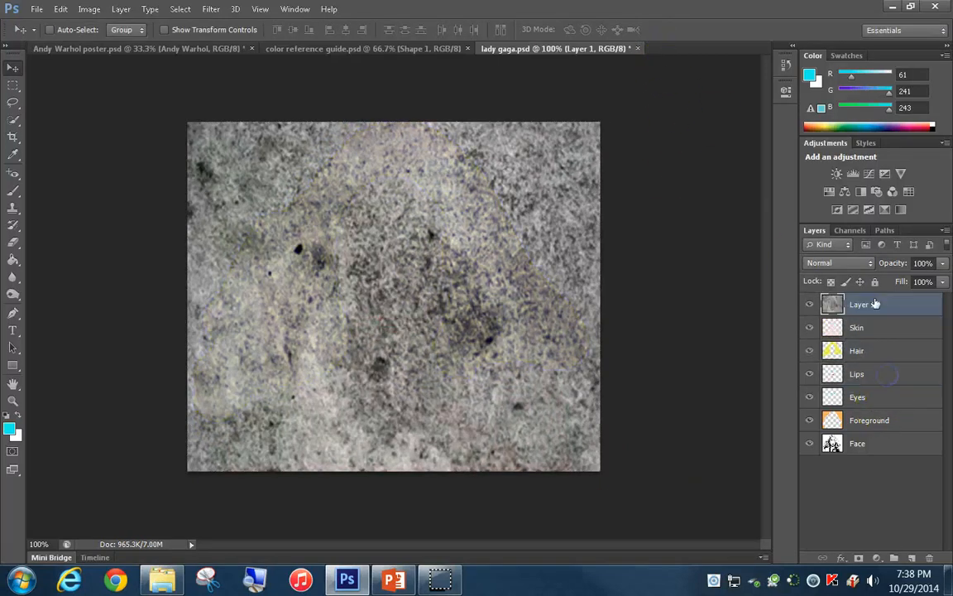
pyautogui.click(849, 264)
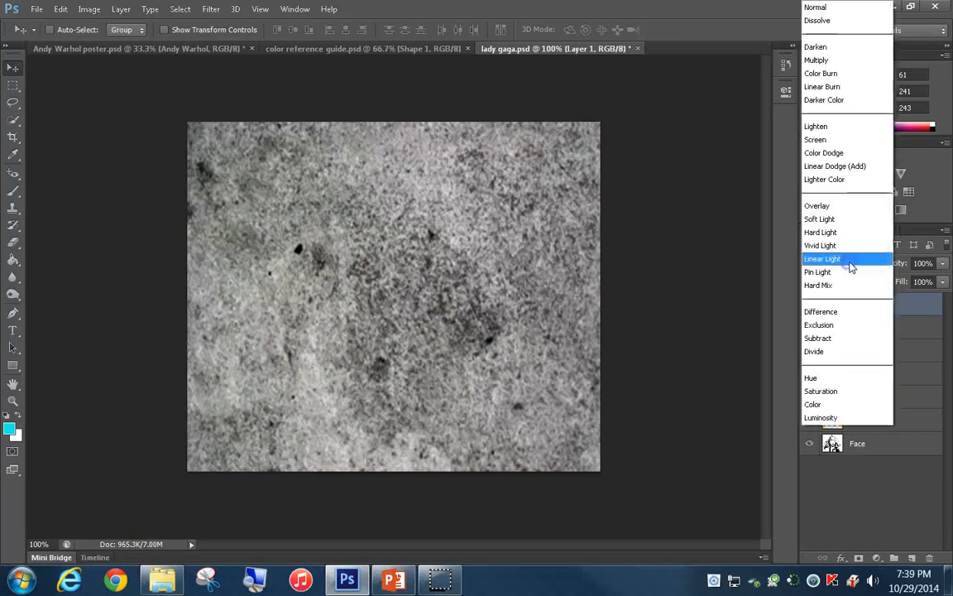
pyautogui.click(832, 61)
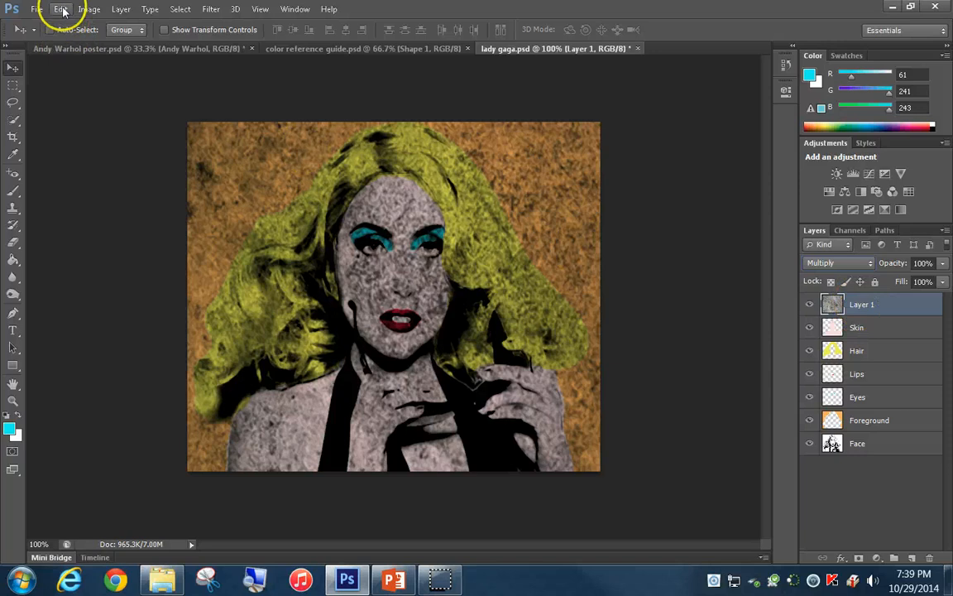
# Step: Apply a Levels adjustment to the texture layer with input levels 17, 0.32 and 105
pyautogui.click(89, 9)
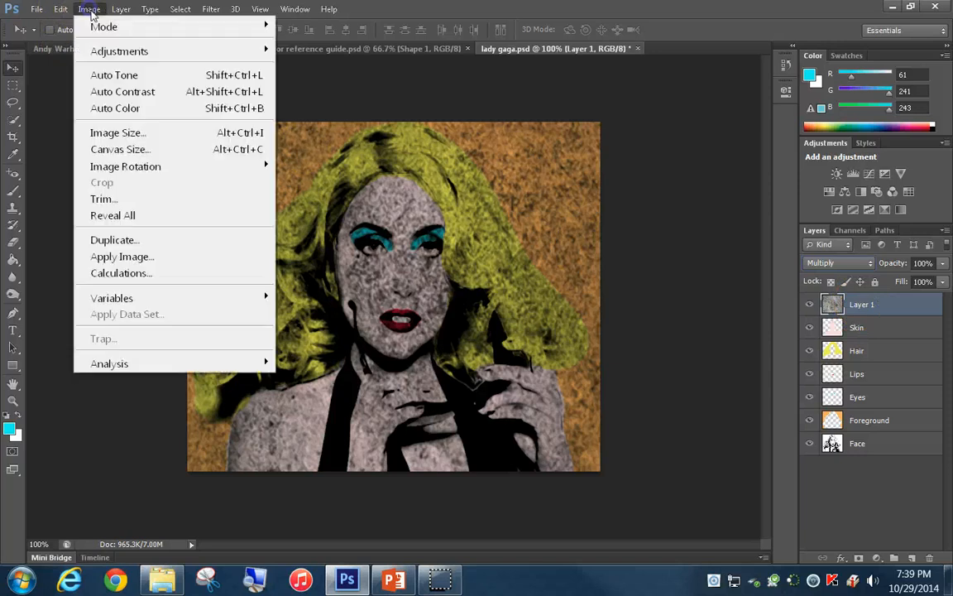
pyautogui.moveTo(191, 57)
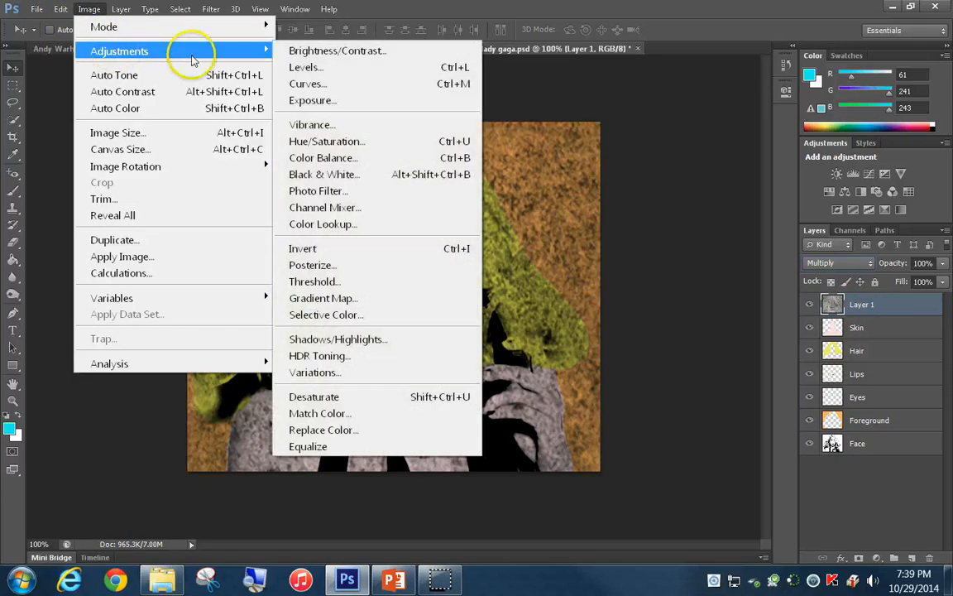
pyautogui.click(305, 67)
pyautogui.click(385, 274)
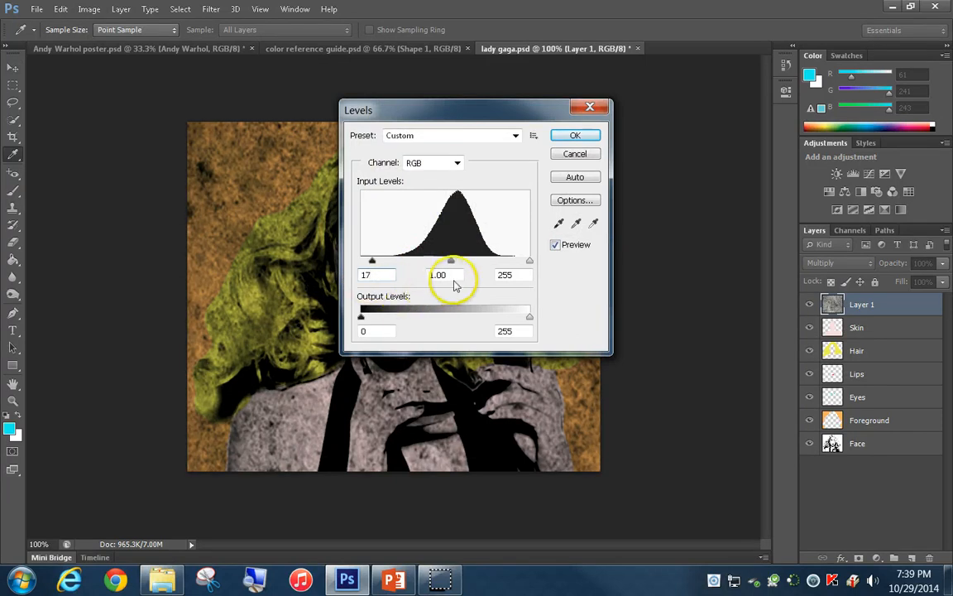
pyautogui.moveTo(454, 279); pyautogui.dragTo(407, 281)
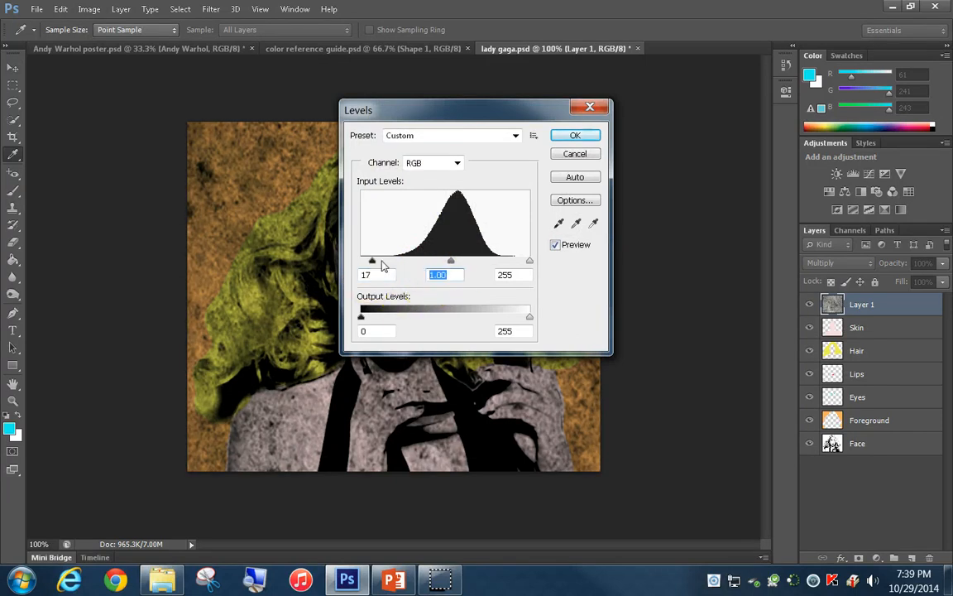
pyautogui.write('.32')
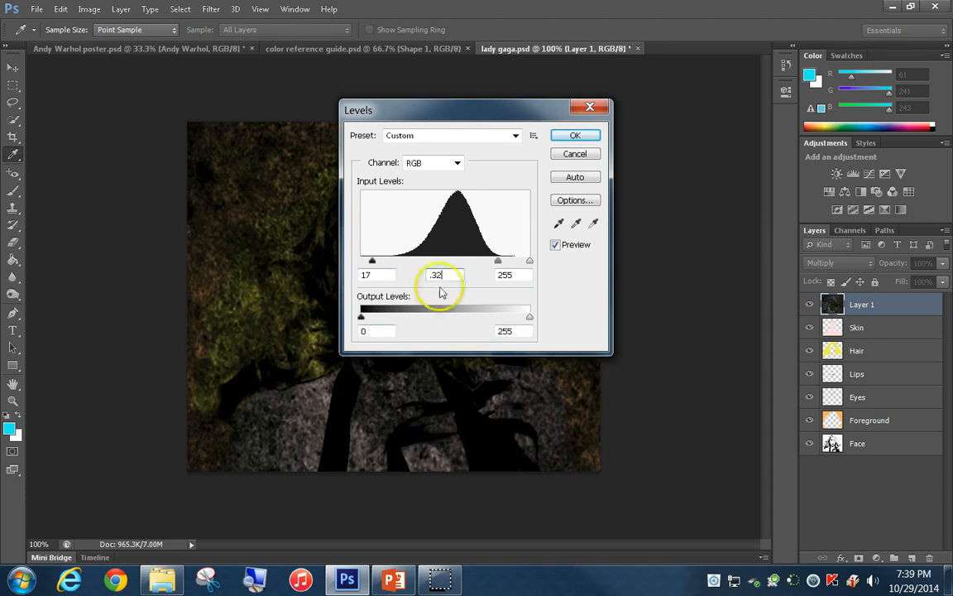
pyautogui.moveTo(511, 275); pyautogui.dragTo(471, 280)
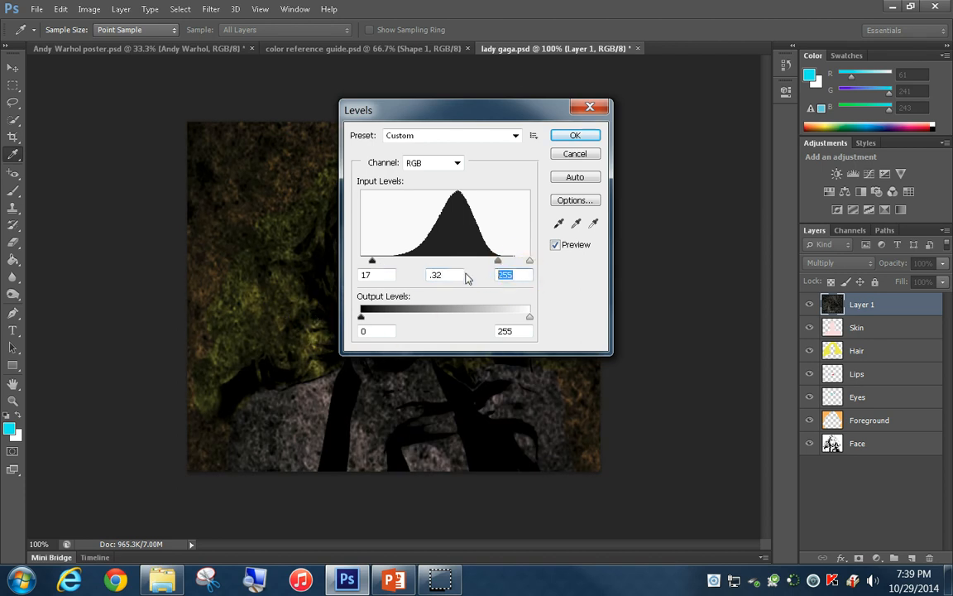
pyautogui.write('105')
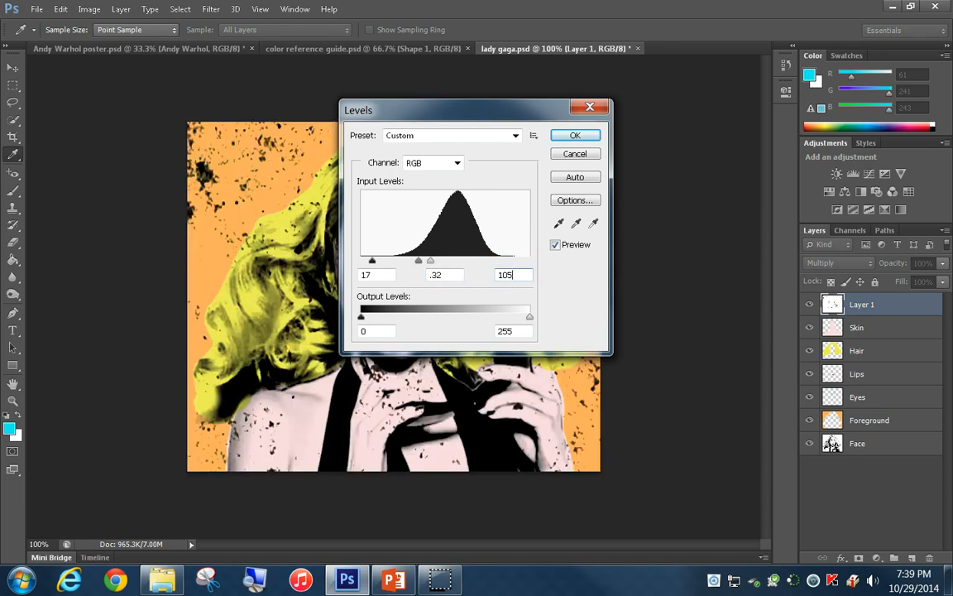
pyautogui.click(573, 135)
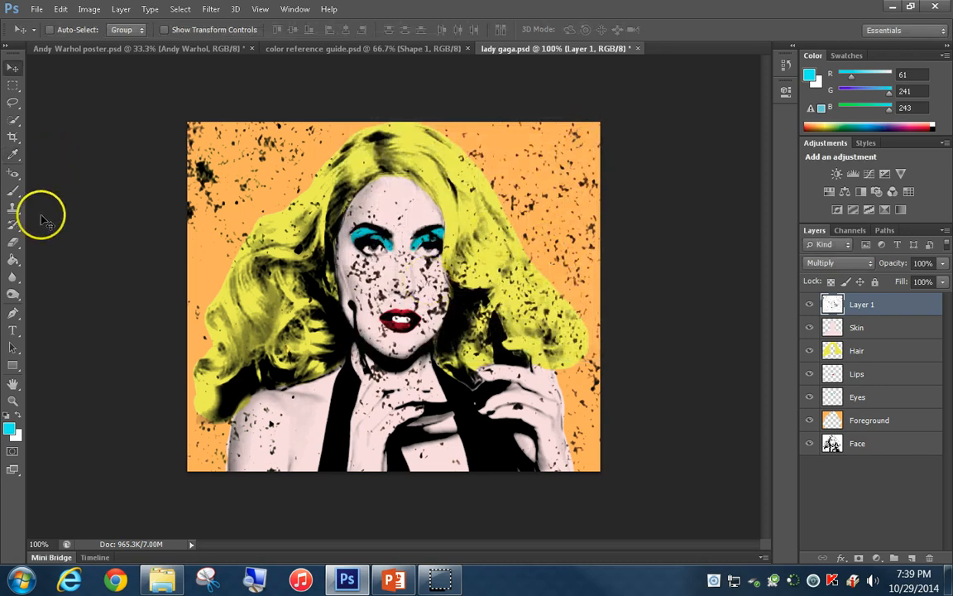
# Step: Erase the texture specks from the face, hair and shoulder on Layer 1 using a hard round 180 px Eraser
pyautogui.click(18, 242)
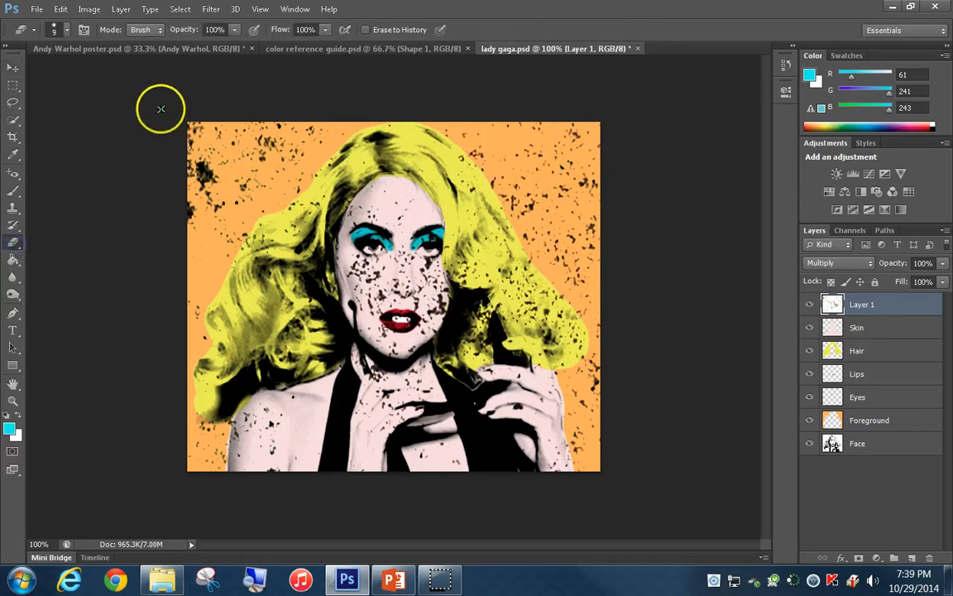
pyautogui.click(66, 30)
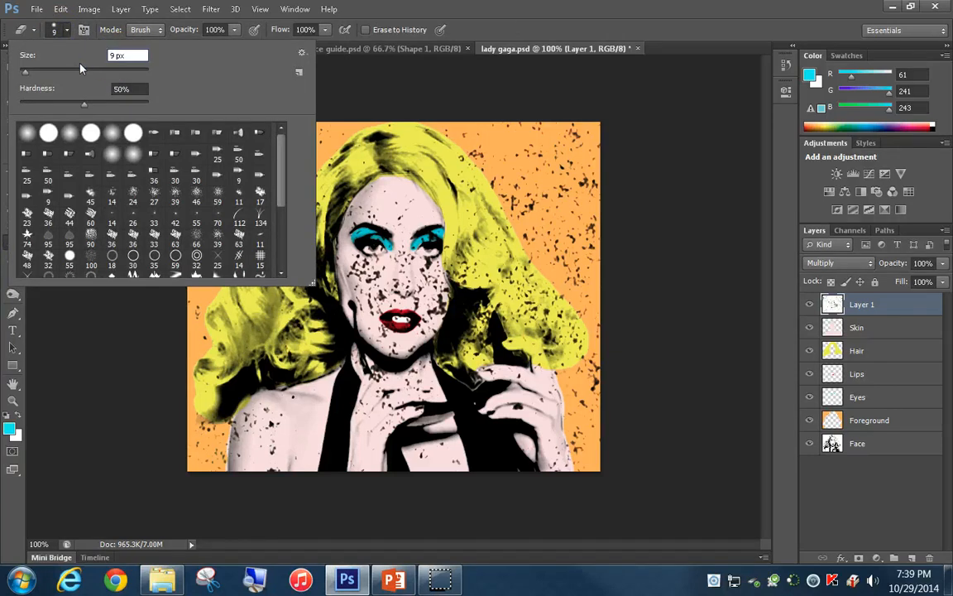
pyautogui.click(116, 55)
pyautogui.write('180')
pyautogui.click(48, 133)
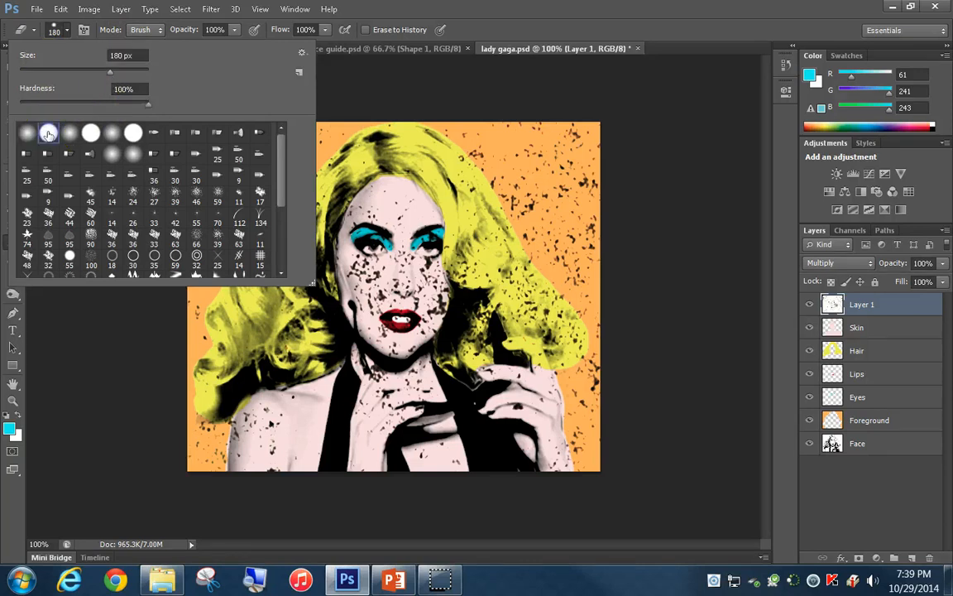
pyautogui.click(70, 32)
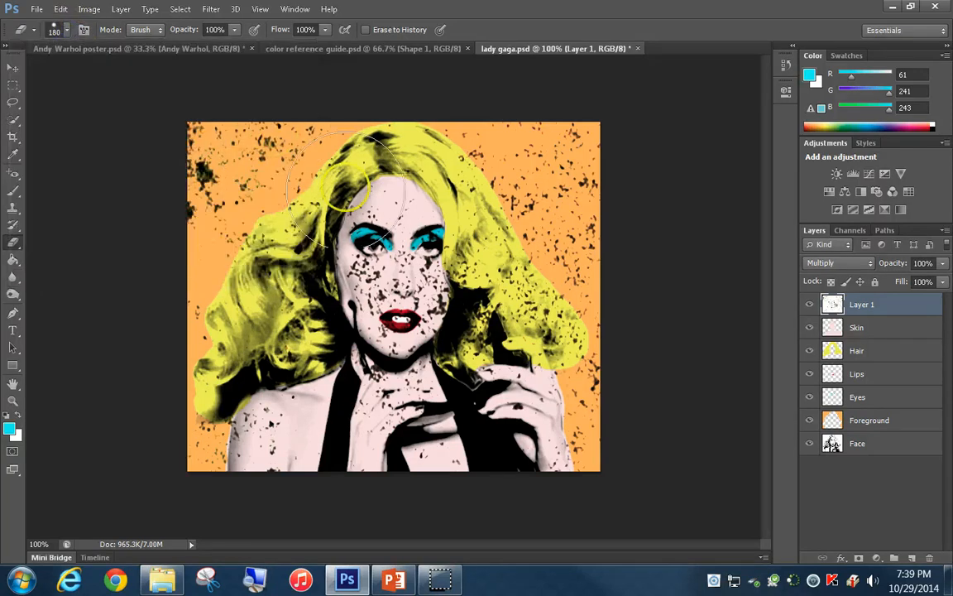
pyautogui.moveTo(430, 253)
pyautogui.mouseDown()
pyautogui.moveTo(438, 298)
pyautogui.moveTo(454, 308)
pyautogui.moveTo(440, 287)
pyautogui.mouseUp()
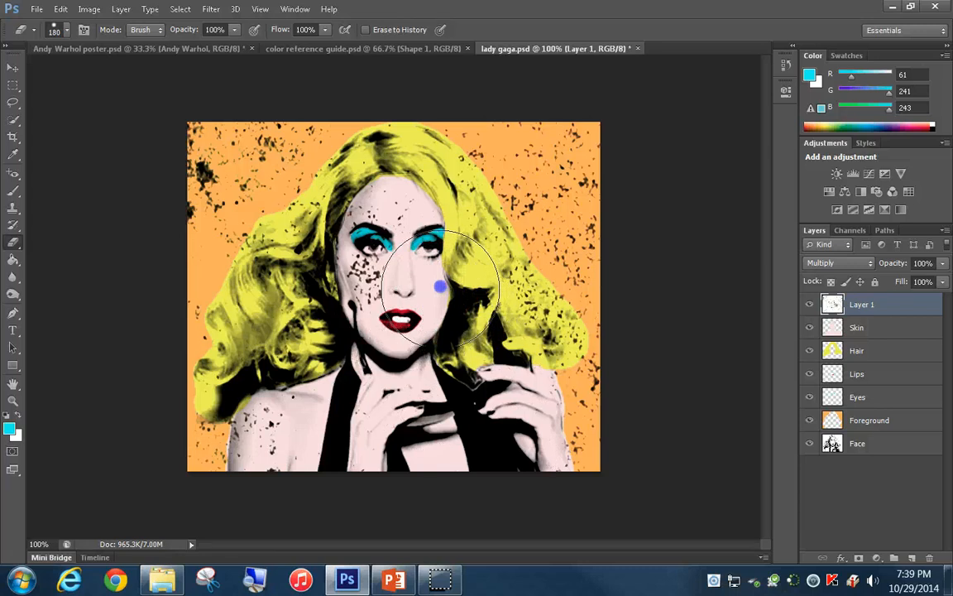
pyautogui.moveTo(440, 287)
pyautogui.mouseDown()
pyautogui.moveTo(385, 235)
pyautogui.moveTo(322, 285)
pyautogui.moveTo(305, 291)
pyautogui.moveTo(294, 280)
pyautogui.moveTo(332, 261)
pyautogui.moveTo(316, 453)
pyautogui.mouseUp()
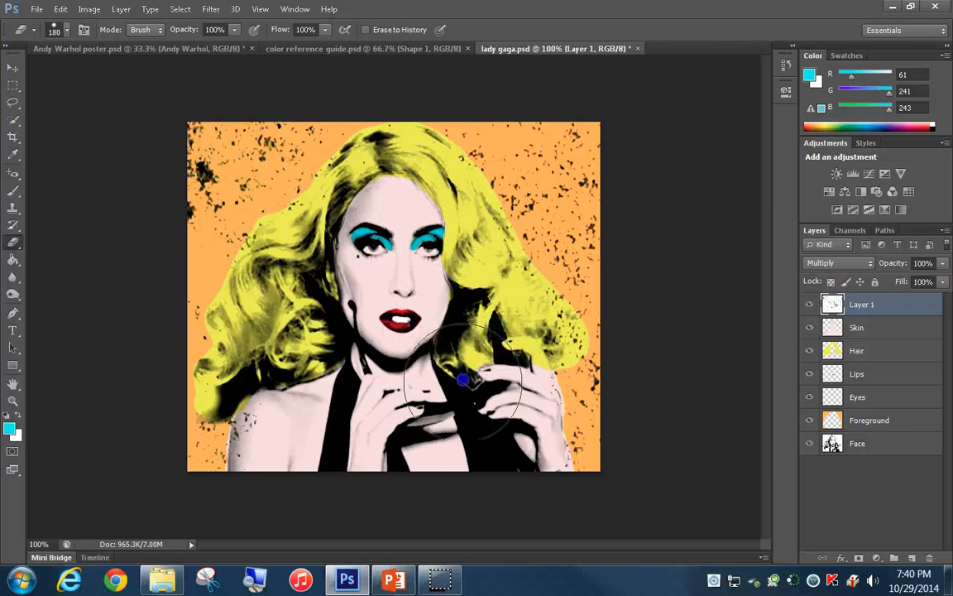
# Step: Erase the remaining specks over the hands, black top and hair beside the neck, reducing the Eraser size to 100 px
pyautogui.moveTo(486, 427)
pyautogui.mouseDown()
pyautogui.moveTo(477, 448)
pyautogui.moveTo(450, 443)
pyautogui.mouseUp()
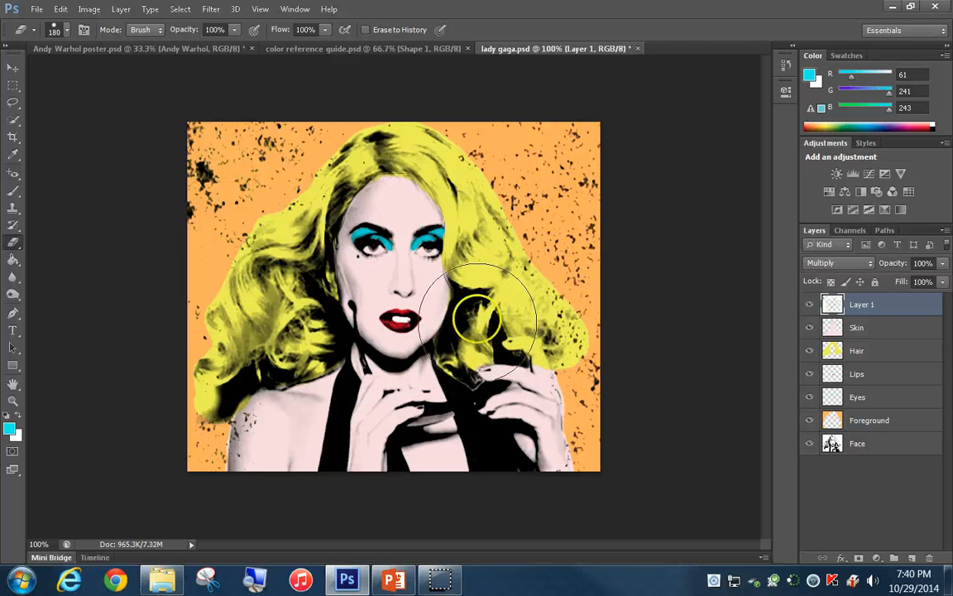
pyautogui.click(476, 315)
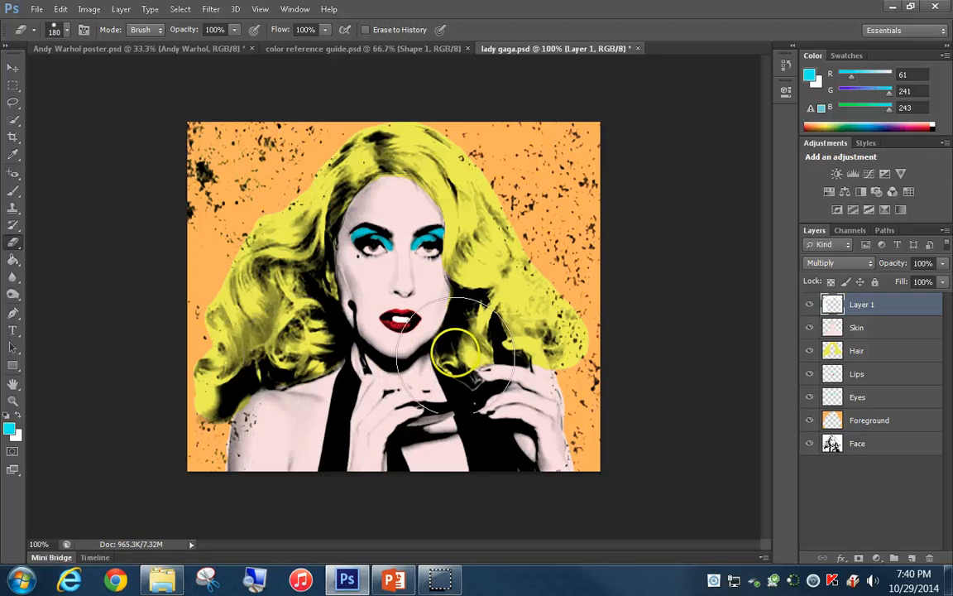
pyautogui.press('[')
pyautogui.press('[')
pyautogui.press('[')
pyautogui.press('[')
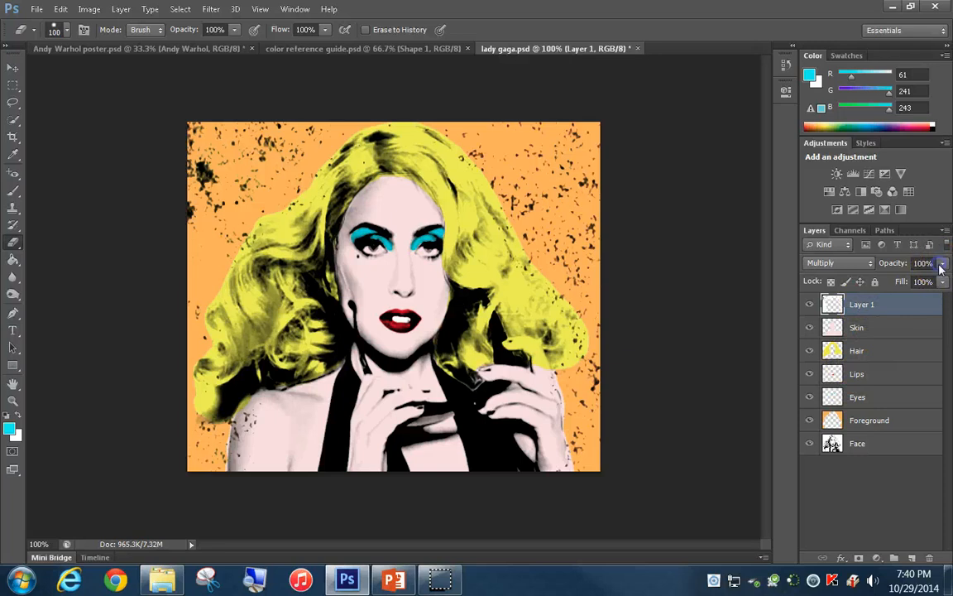
# Step: Set the texture layer's opacity to 15% and flatten the image into a single background layer
pyautogui.click(882, 267)
pyautogui.write('15')
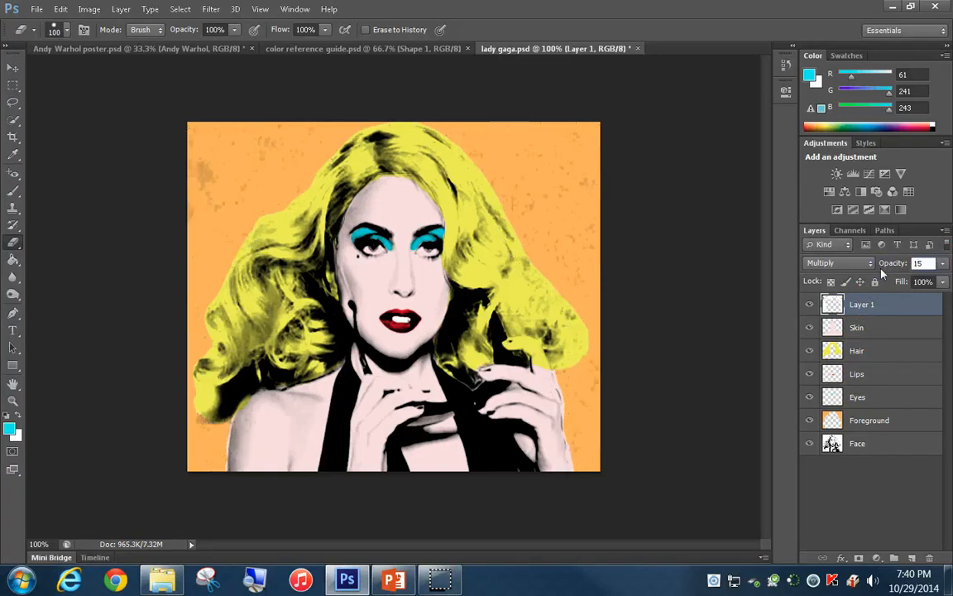
pyautogui.press('Return')
pyautogui.rightClick(891, 447)
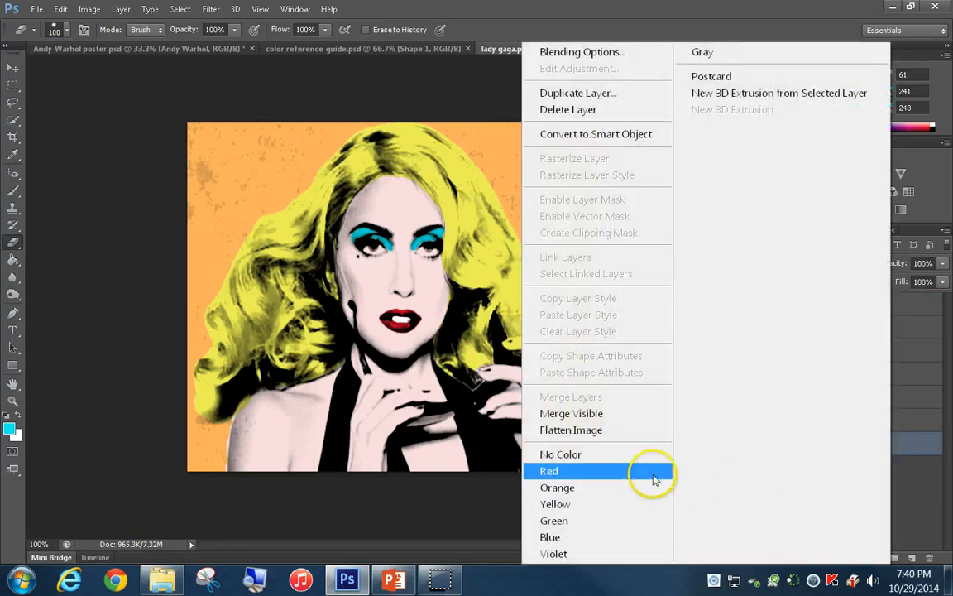
pyautogui.click(601, 431)
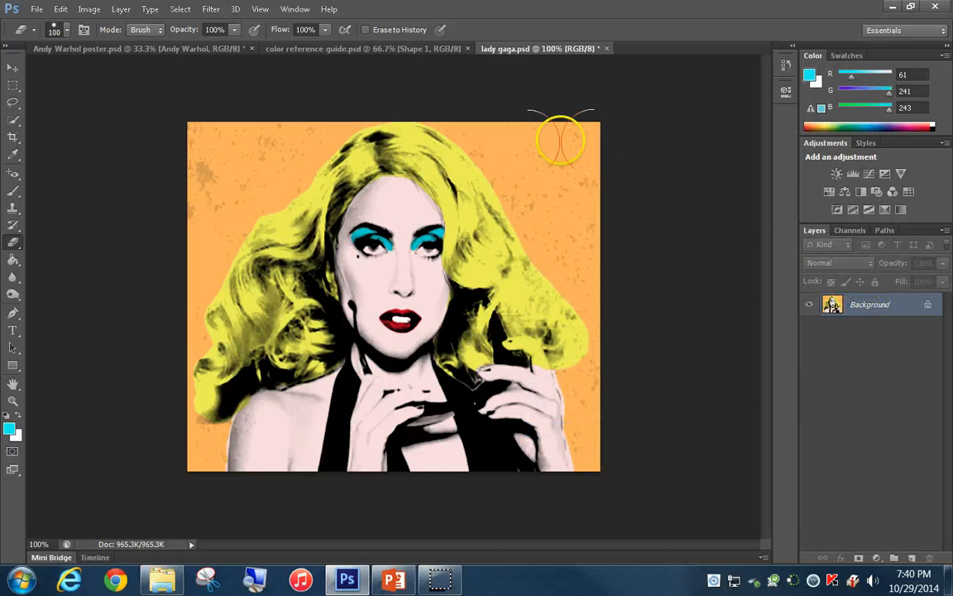
# Step: Create a new document named Andy Warhol, 420 mm wide and 330 mm high, at 150 pixels/inch in RGB Color
pyautogui.click(41, 11)
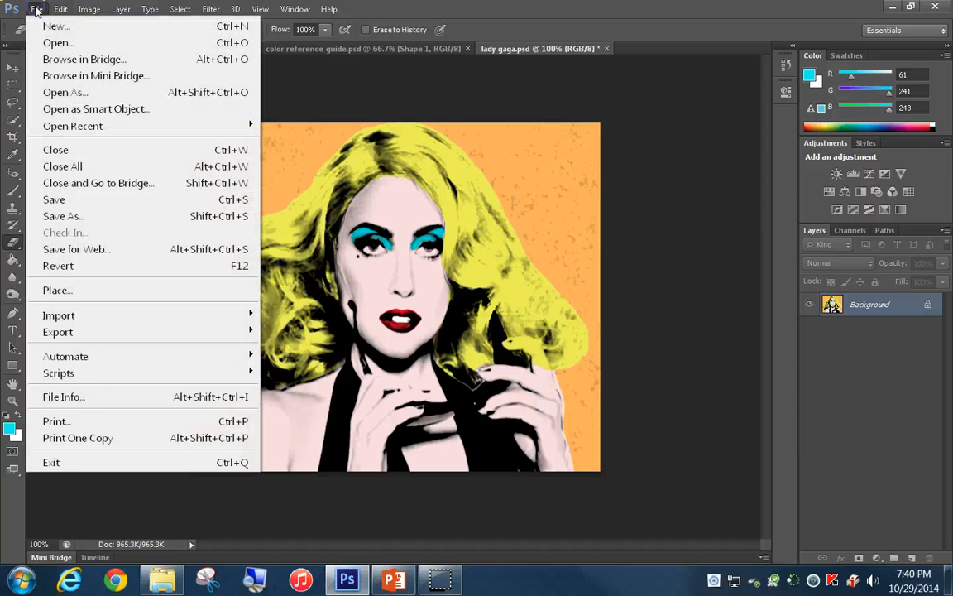
pyautogui.click(51, 27)
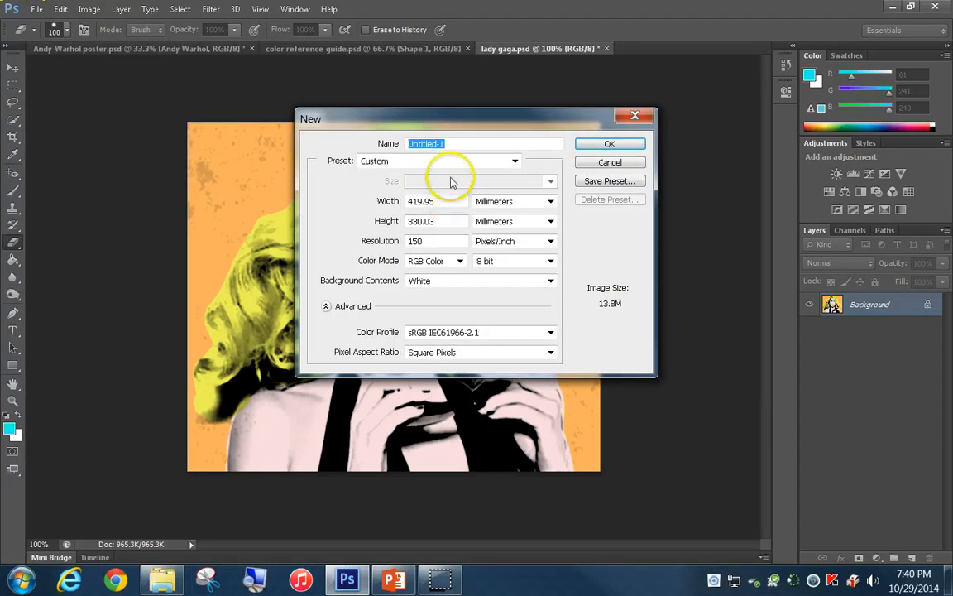
pyautogui.write('Andy Warhol')
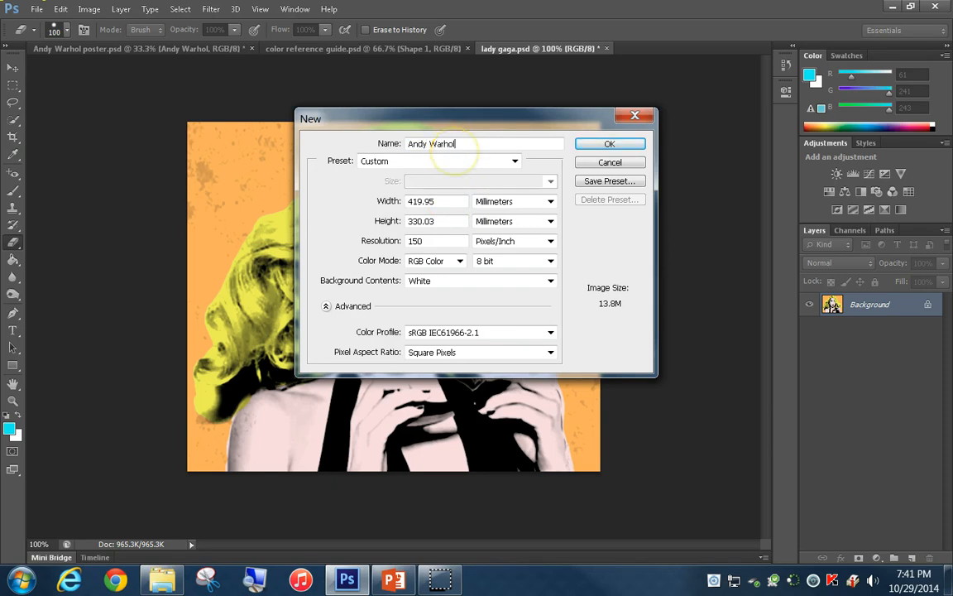
pyautogui.click(453, 203)
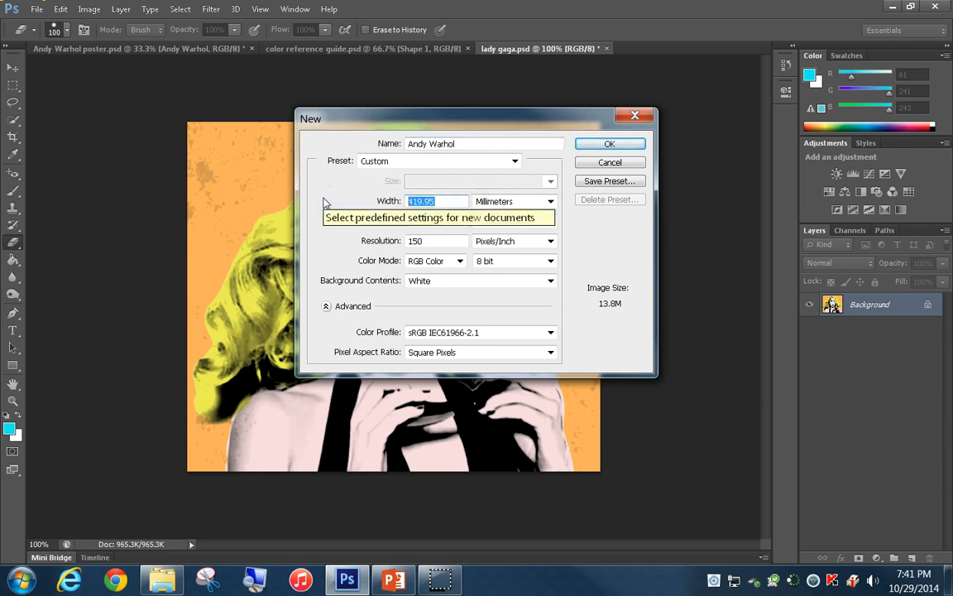
pyautogui.write('420')
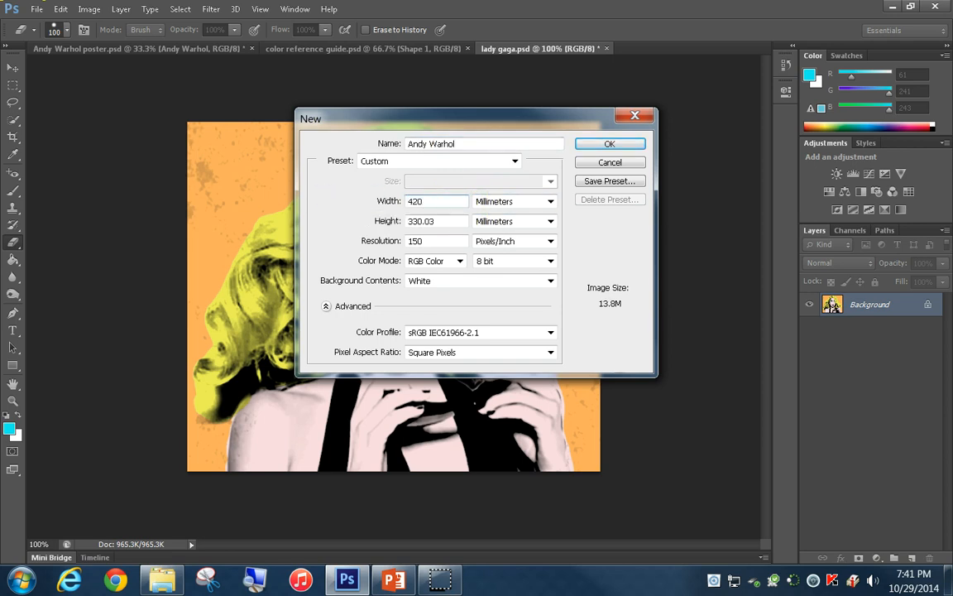
pyautogui.click(520, 203)
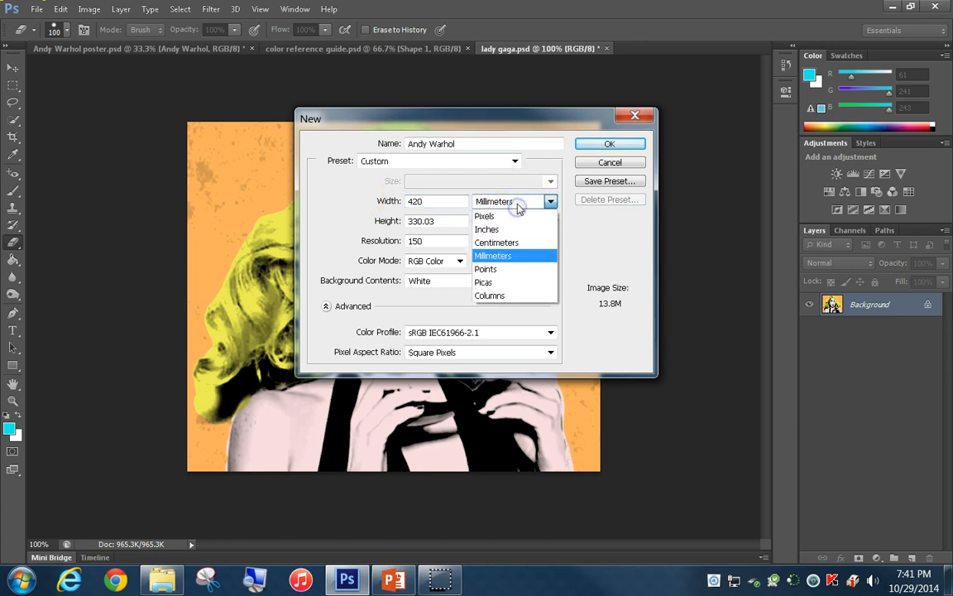
pyautogui.click(513, 256)
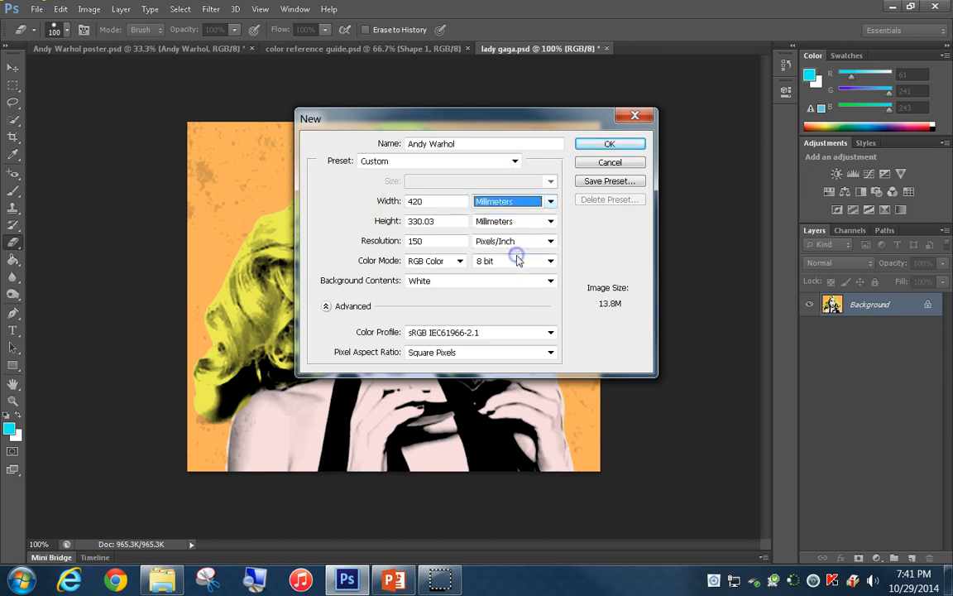
pyautogui.click(454, 222)
pyautogui.write('330')
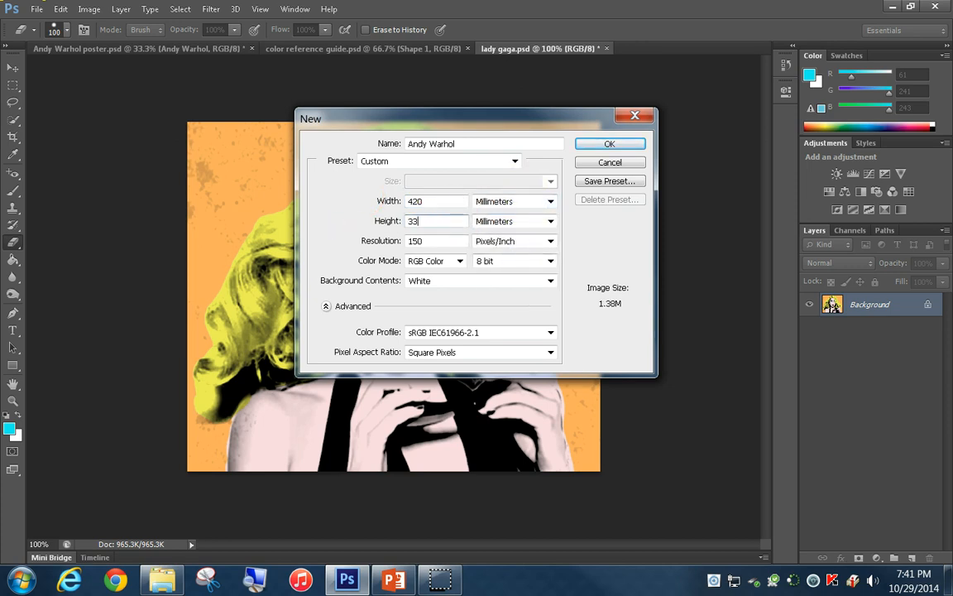
pyautogui.click(430, 241)
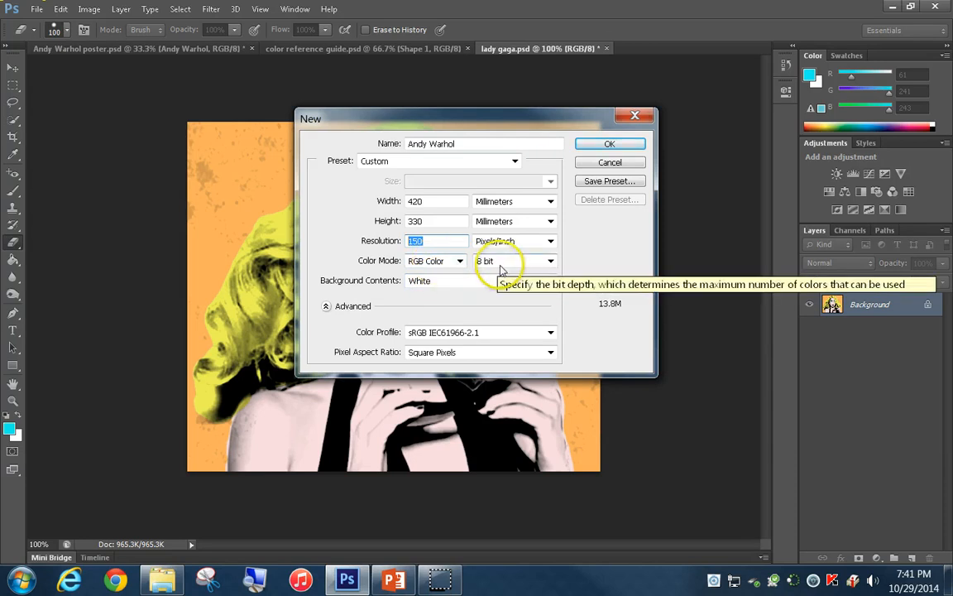
pyautogui.click(608, 146)
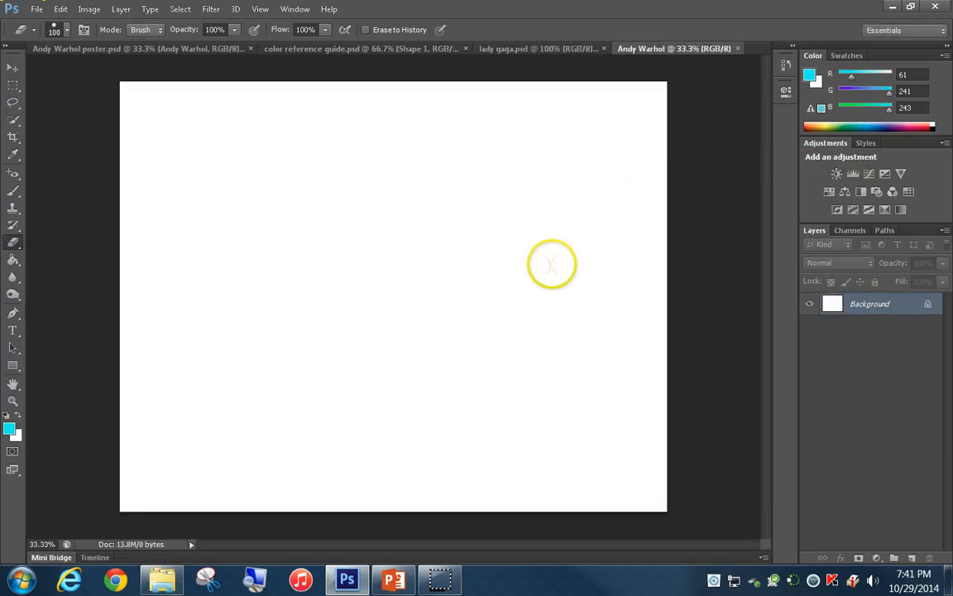
# Step: Float lady gaga.psd in its own window and copy its image onto the Andy Warhol canvas with the Move tool
pyautogui.click(12, 67)
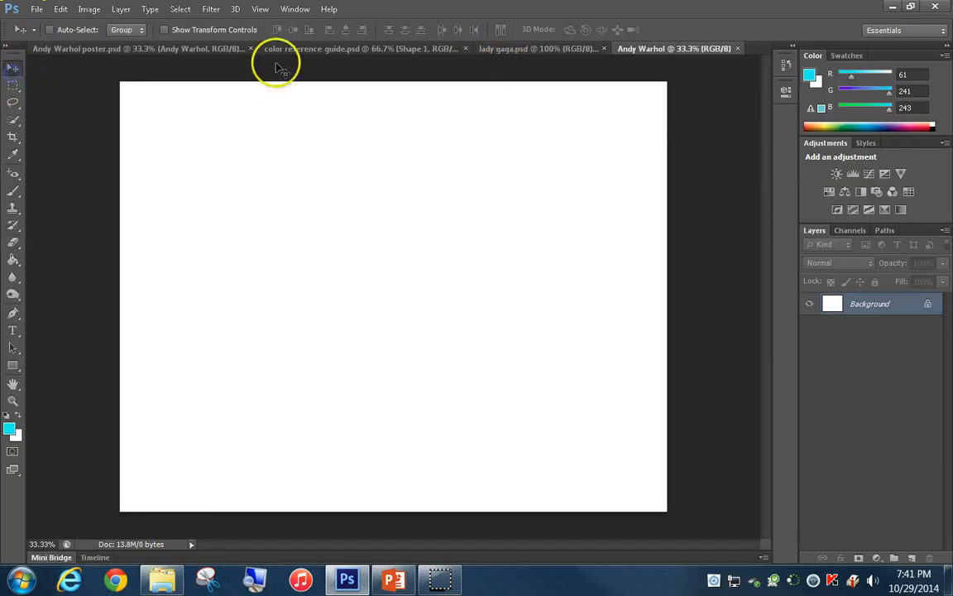
pyautogui.click(529, 50)
pyautogui.moveTo(532, 47); pyautogui.dragTo(263, 113)
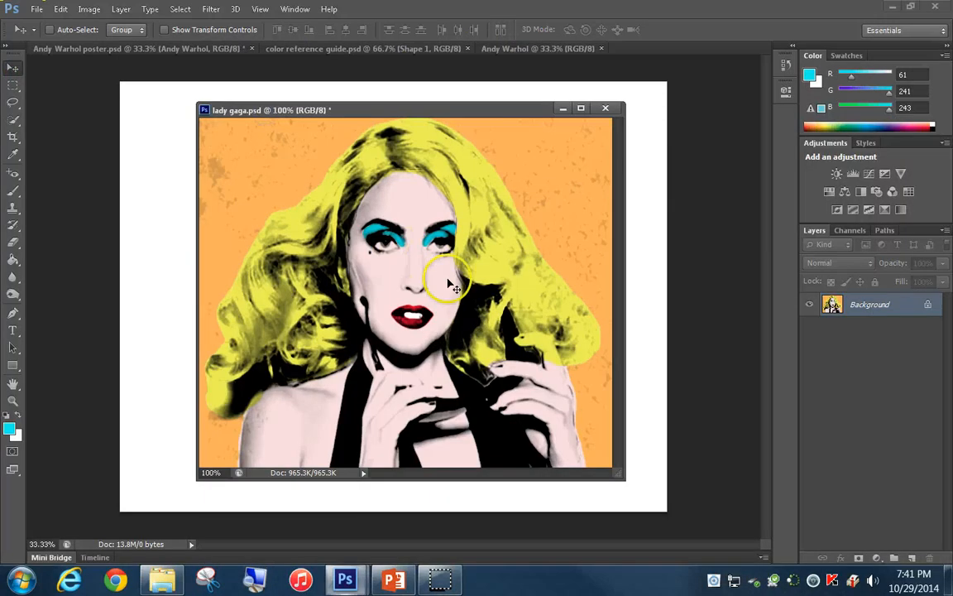
pyautogui.moveTo(364, 320); pyautogui.dragTo(157, 340)
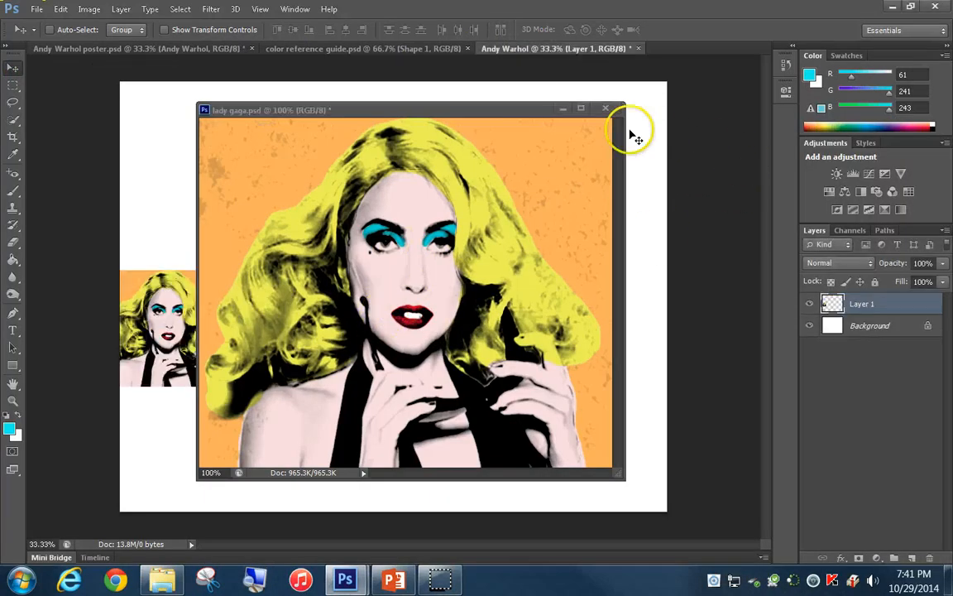
# Step: Move the copied image to the canvas's upper-left corner and duplicate it into a gapless three-by-three grid
pyautogui.moveTo(533, 117); pyautogui.dragTo(660, 54)
pyautogui.click(563, 49)
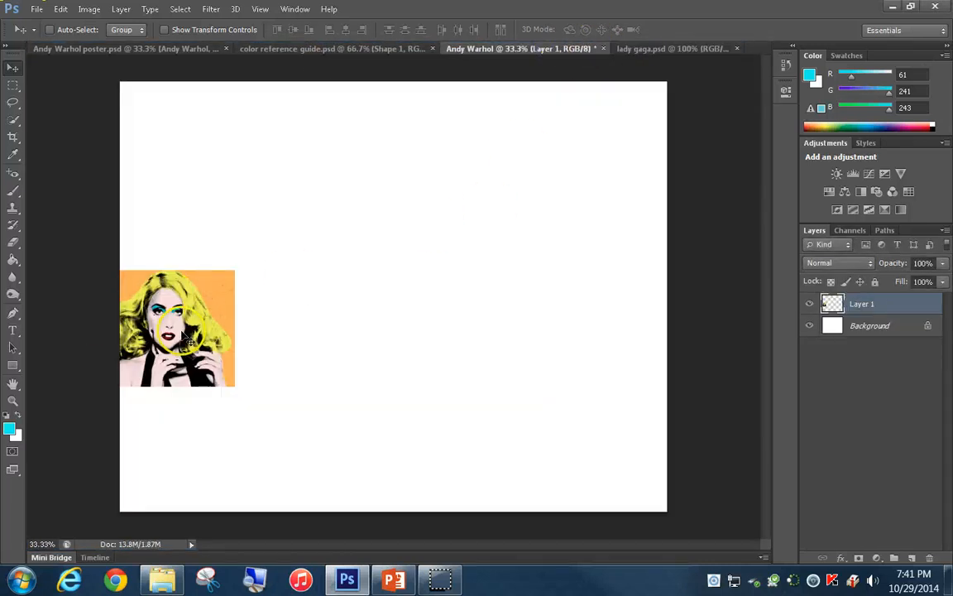
pyautogui.moveTo(184, 336); pyautogui.dragTo(216, 147)
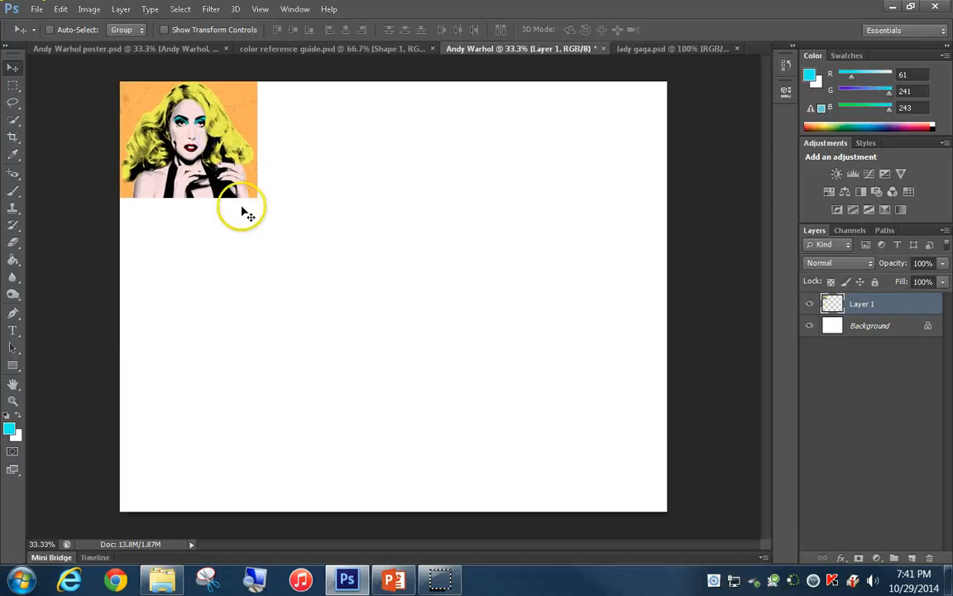
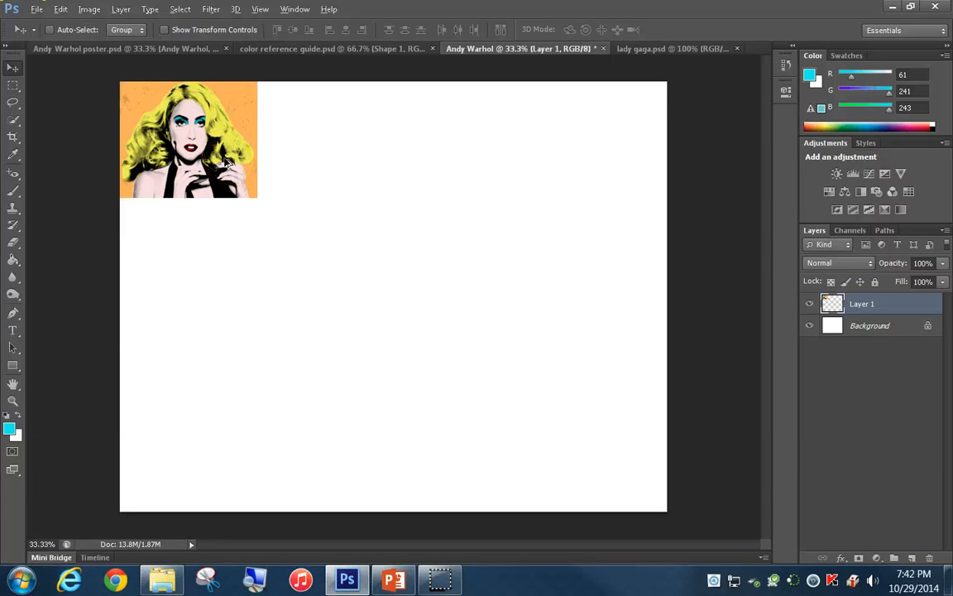
pyautogui.moveTo(226, 161); pyautogui.dragTo(487, 383)
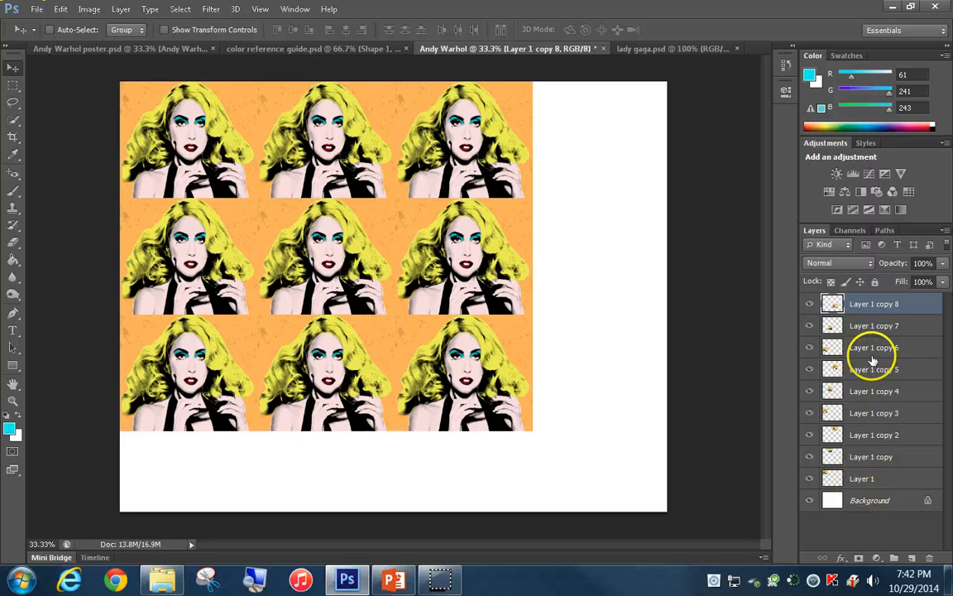
# Step: Scale all nine image layers together to about 132% width and 123% height so the grid fills the canvas
pyautogui.keyDown('shift'); pyautogui.click(887, 484); pyautogui.keyUp('shift')
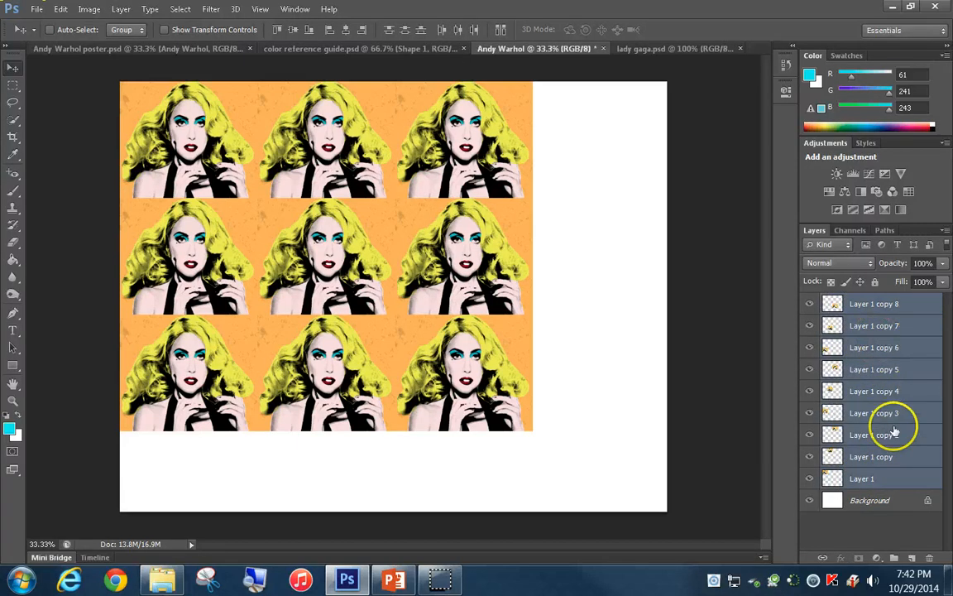
pyautogui.click(60, 9)
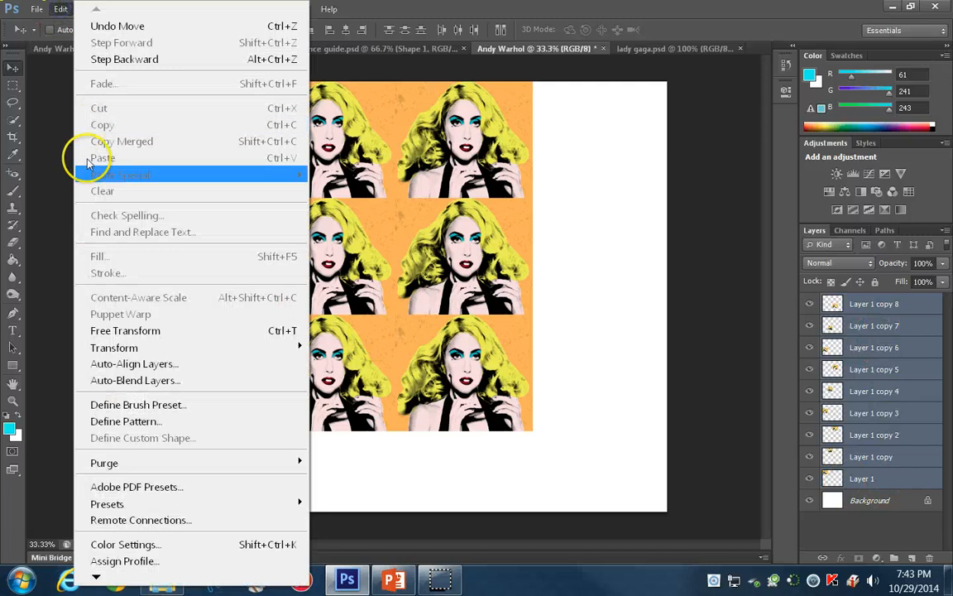
pyautogui.moveTo(143, 349)
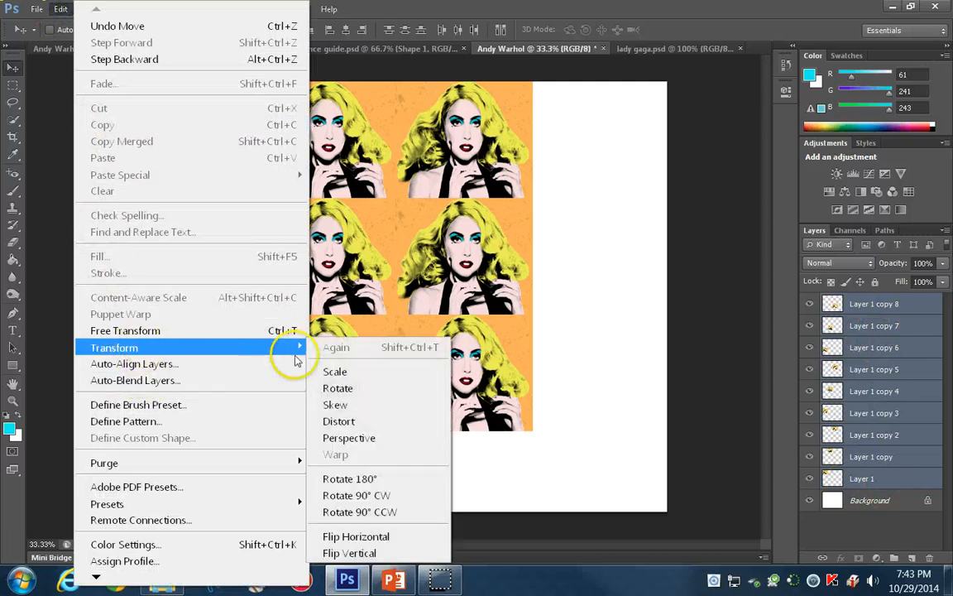
pyautogui.click(347, 370)
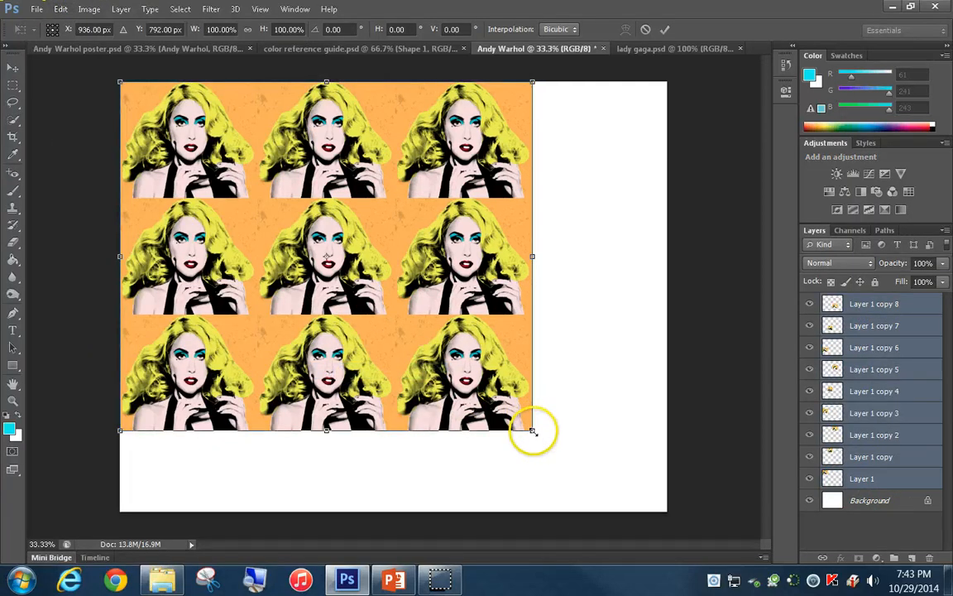
pyautogui.moveTo(532, 430); pyautogui.dragTo(667, 510)
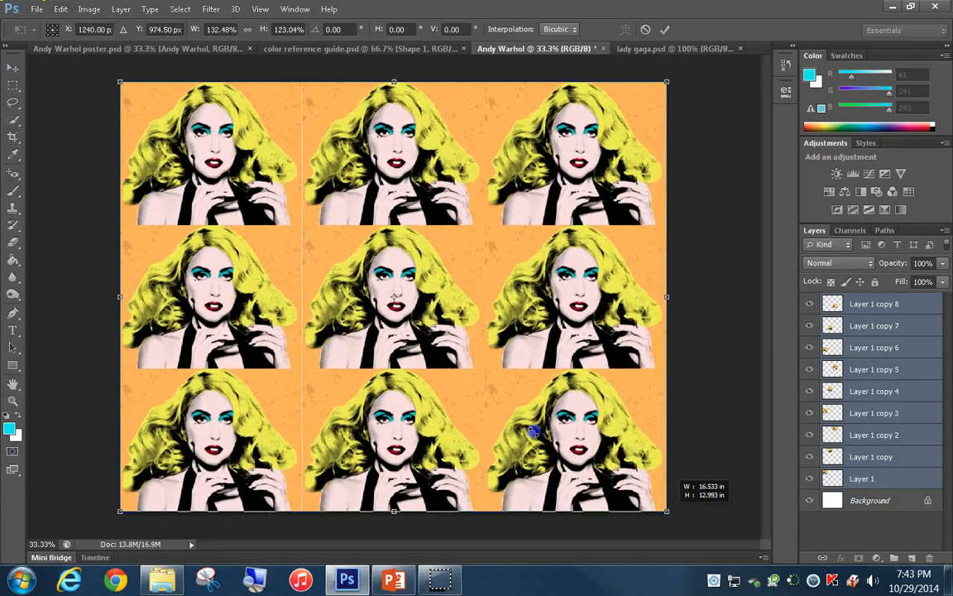
pyautogui.click(667, 30)
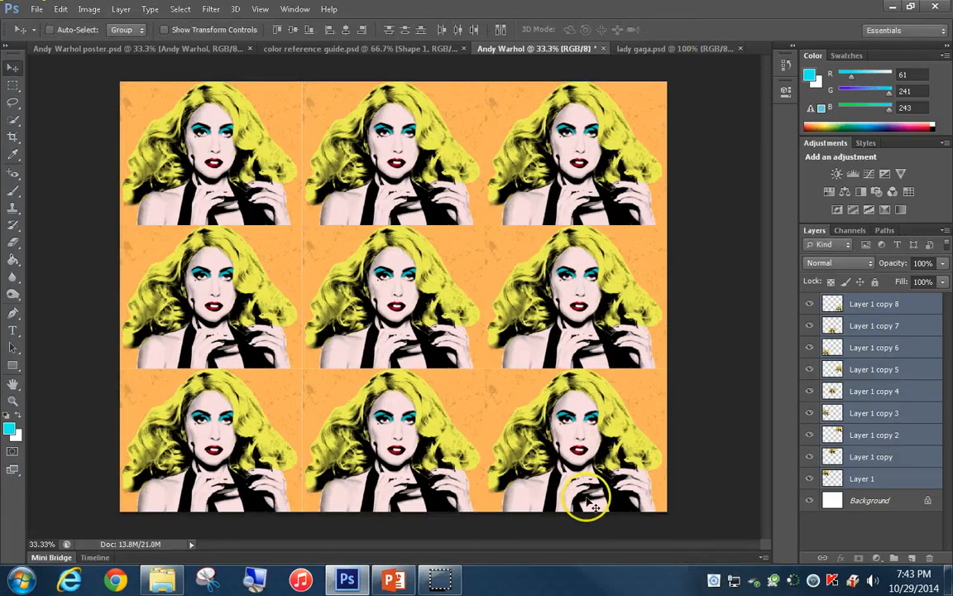
# Step: Apply a Hue/Saturation adjustment with Hue -14 to Layer 1, the upper-left portrait
pyautogui.click(832, 479)
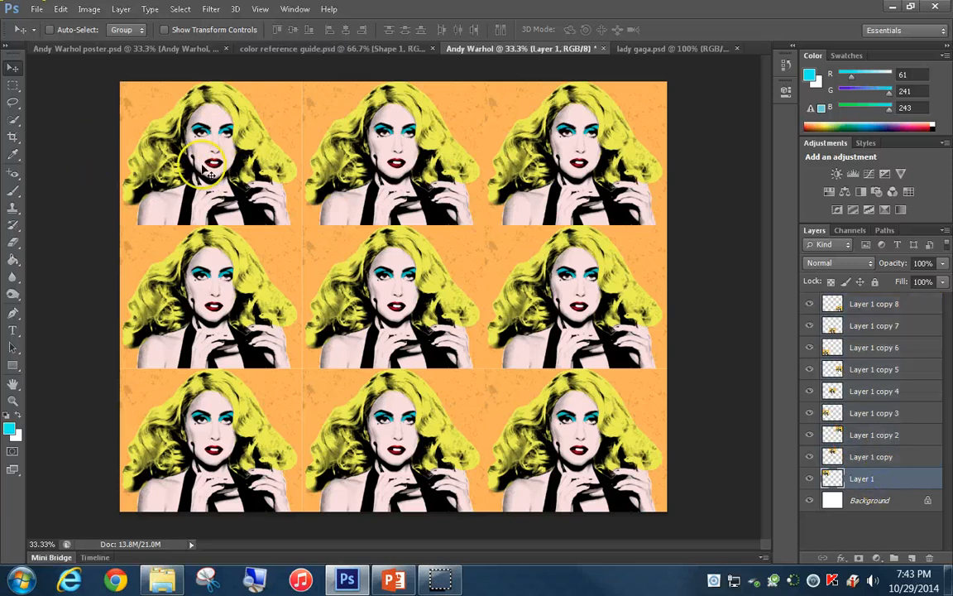
pyautogui.click(89, 9)
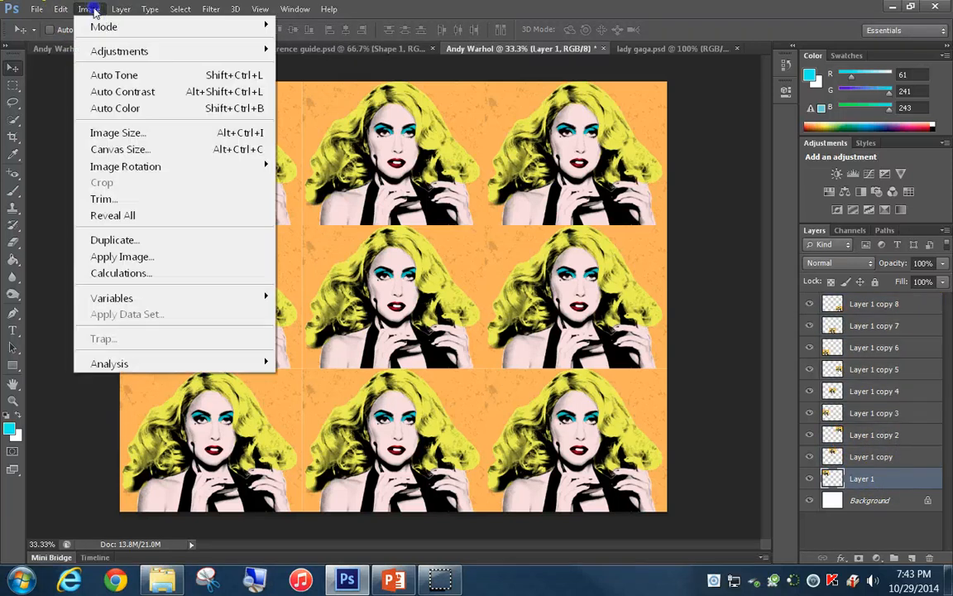
pyautogui.moveTo(107, 51)
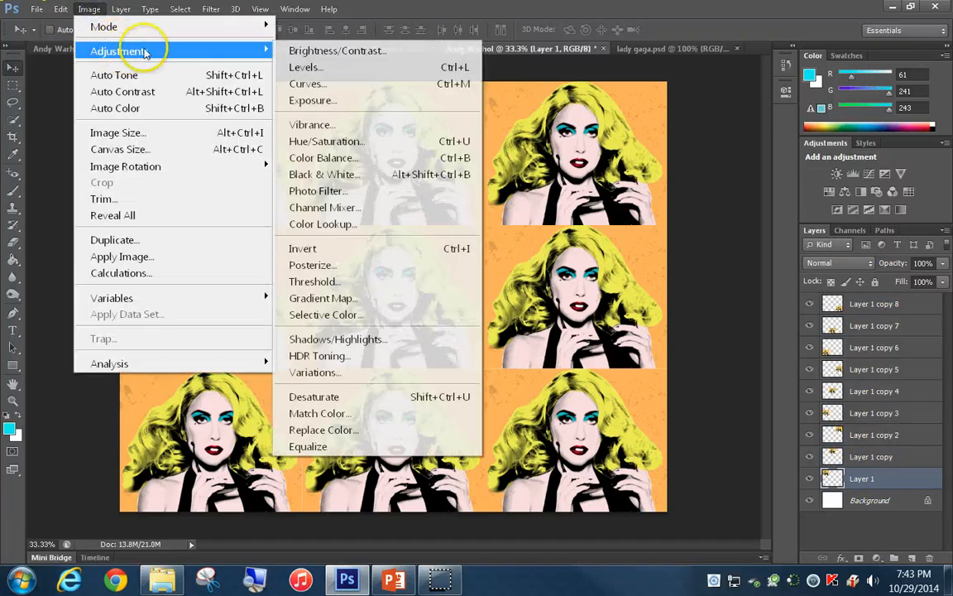
pyautogui.click(333, 142)
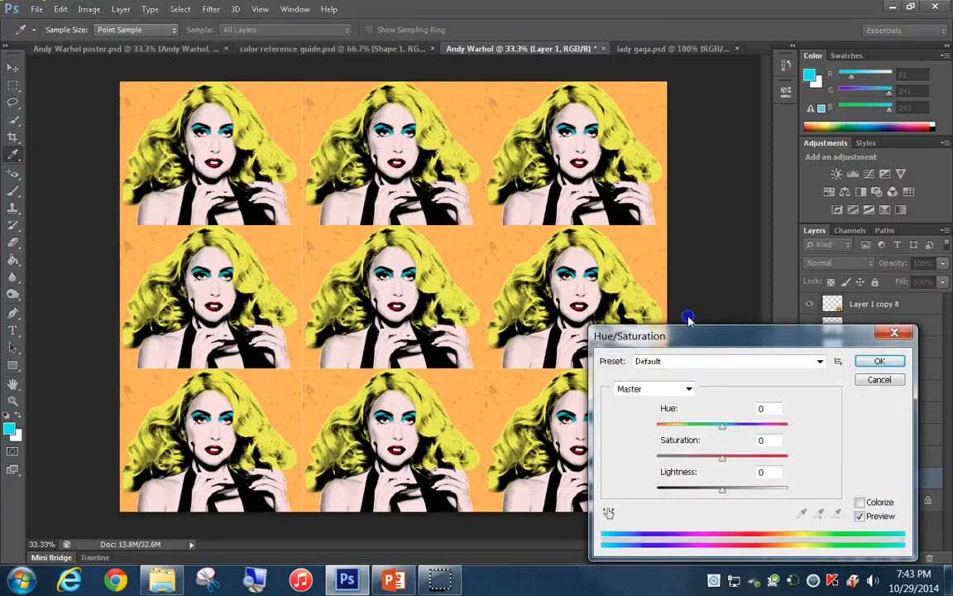
pyautogui.moveTo(734, 344); pyautogui.dragTo(527, 164)
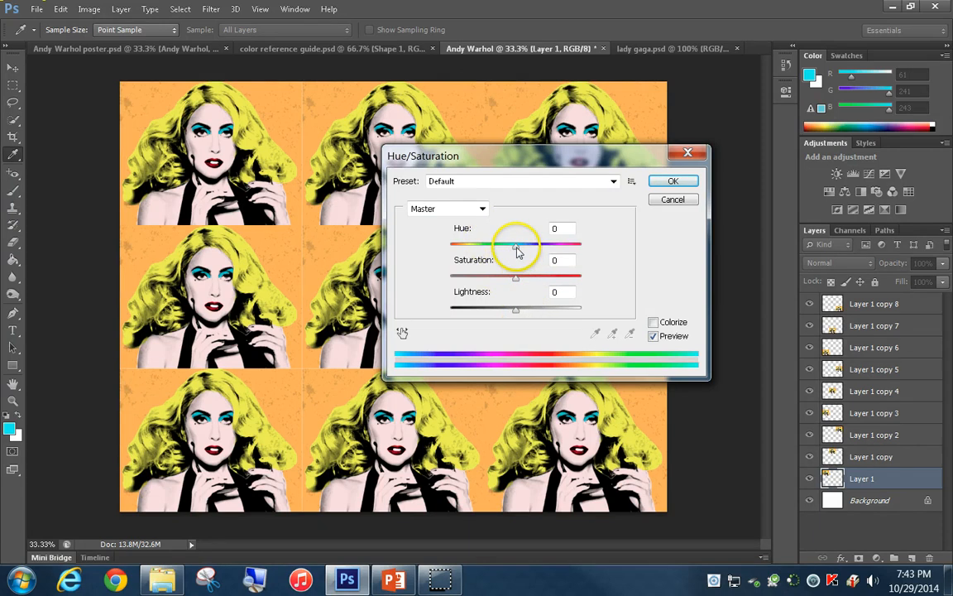
pyautogui.moveTo(516, 250); pyautogui.dragTo(513, 250)
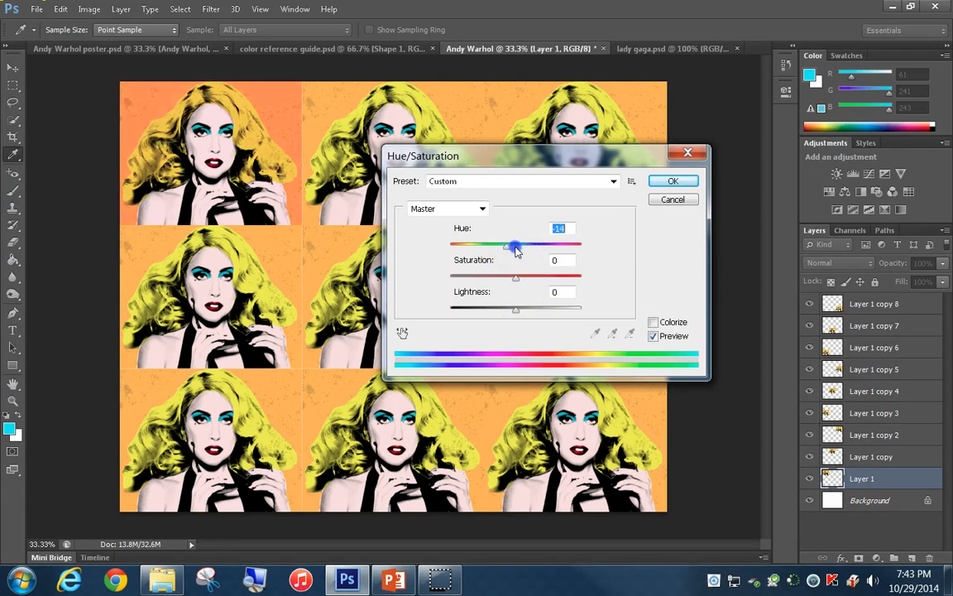
pyautogui.click(673, 180)
pyautogui.press('v')
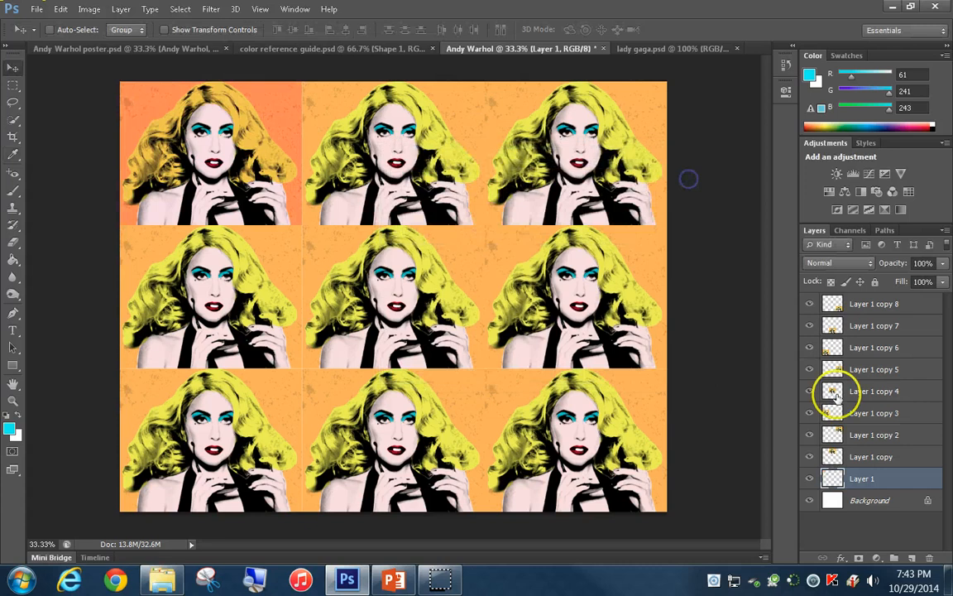
# Step: Apply a Hue/Saturation adjustment with Hue -56 to Layer 1 copy, the upper-middle portrait
pyautogui.click(882, 457)
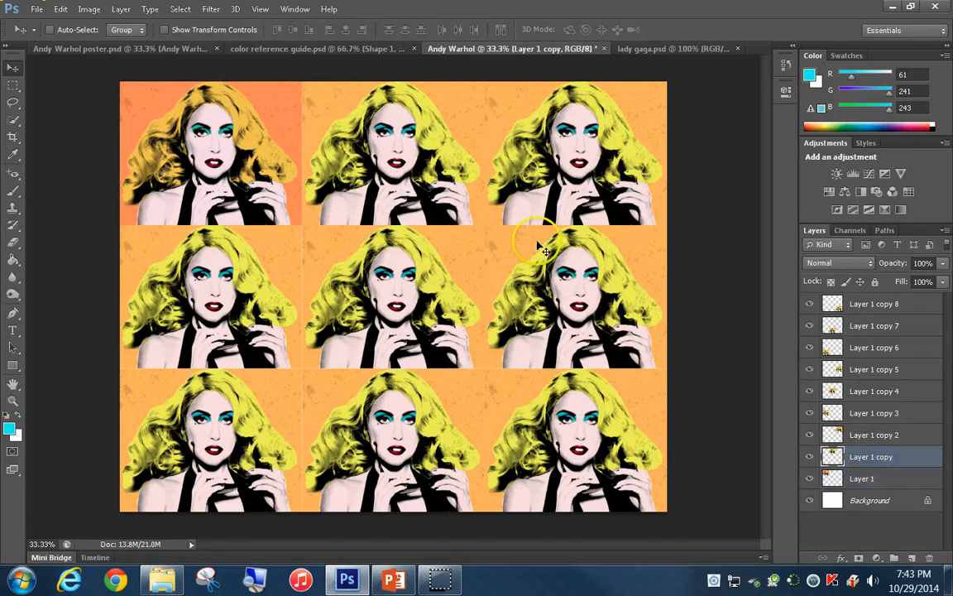
pyautogui.click(89, 9)
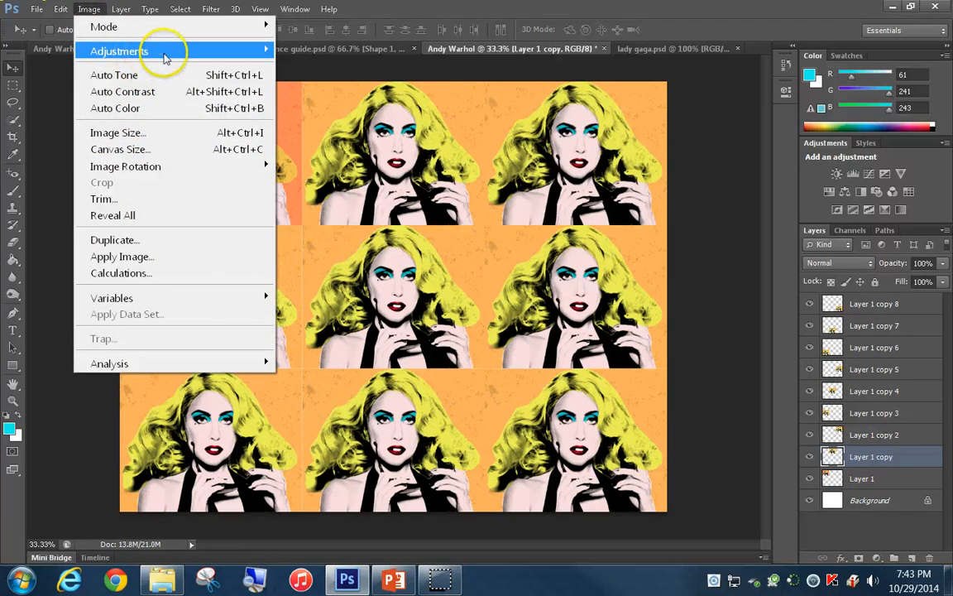
pyautogui.moveTo(239, 51)
pyautogui.click(347, 137)
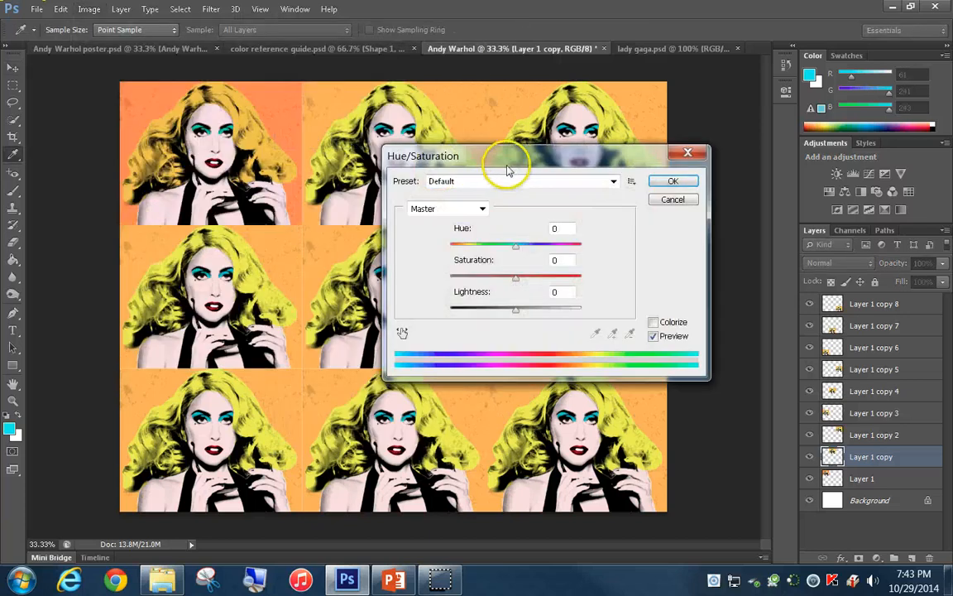
pyautogui.moveTo(504, 164); pyautogui.dragTo(486, 211)
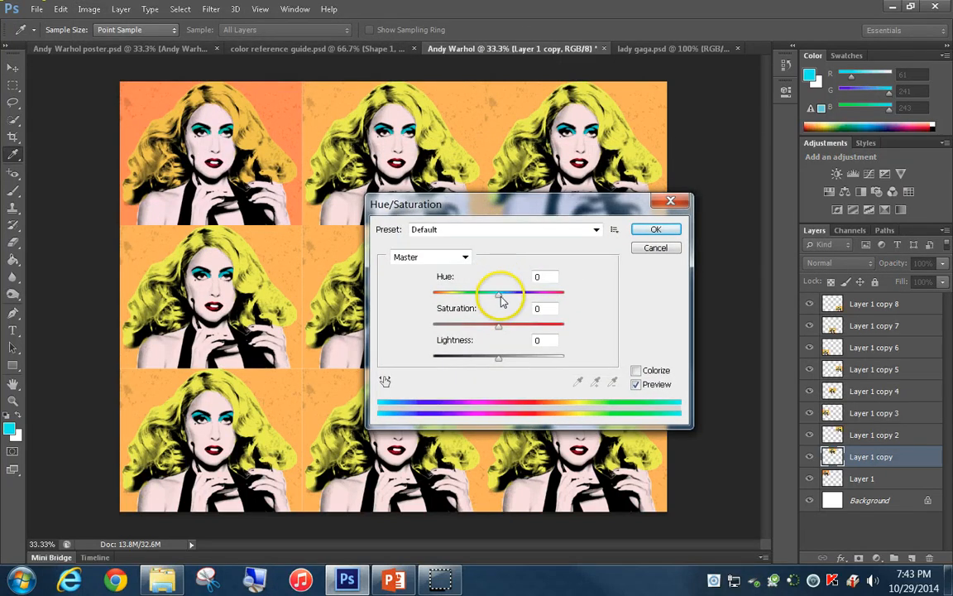
pyautogui.press('Down')
pyautogui.press('Down')
pyautogui.press('Down')
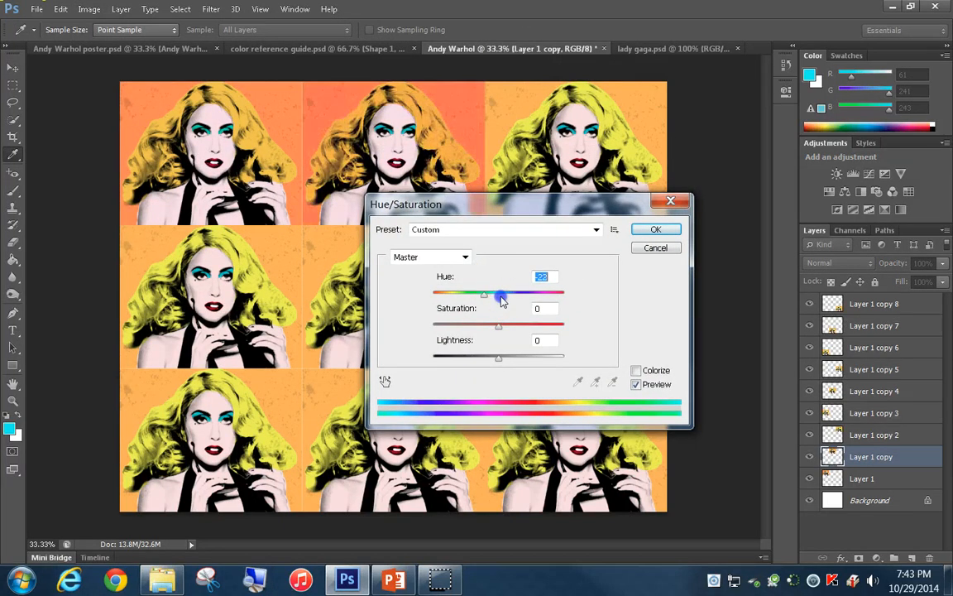
pyautogui.press('Down')
pyautogui.press('Down')
pyautogui.press('Down')
pyautogui.press('Down')
pyautogui.press('Down')
pyautogui.press('Down')
pyautogui.press('Down')
pyautogui.press('Down')
pyautogui.press('Down')
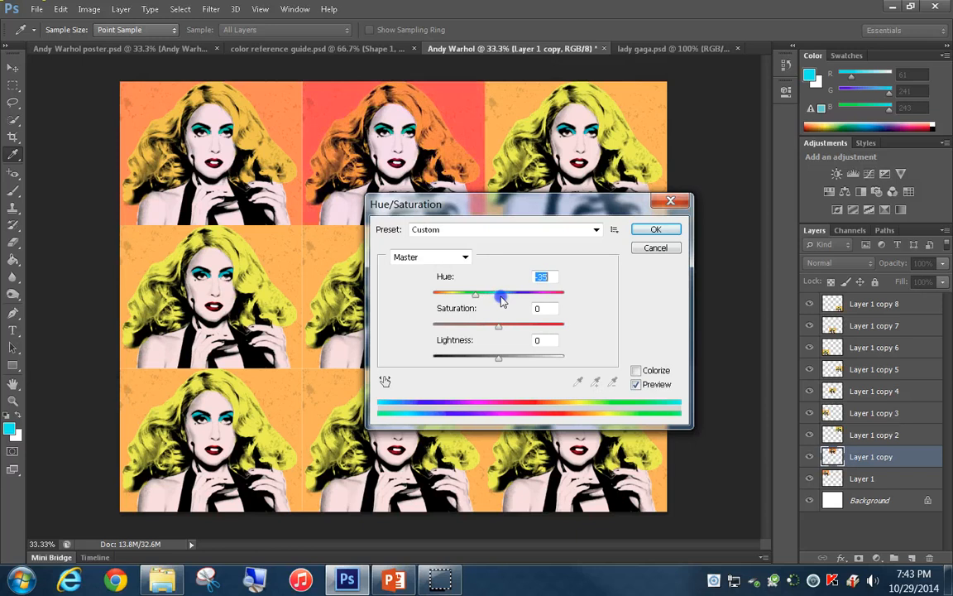
pyautogui.moveTo(477, 298); pyautogui.dragTo(468, 292)
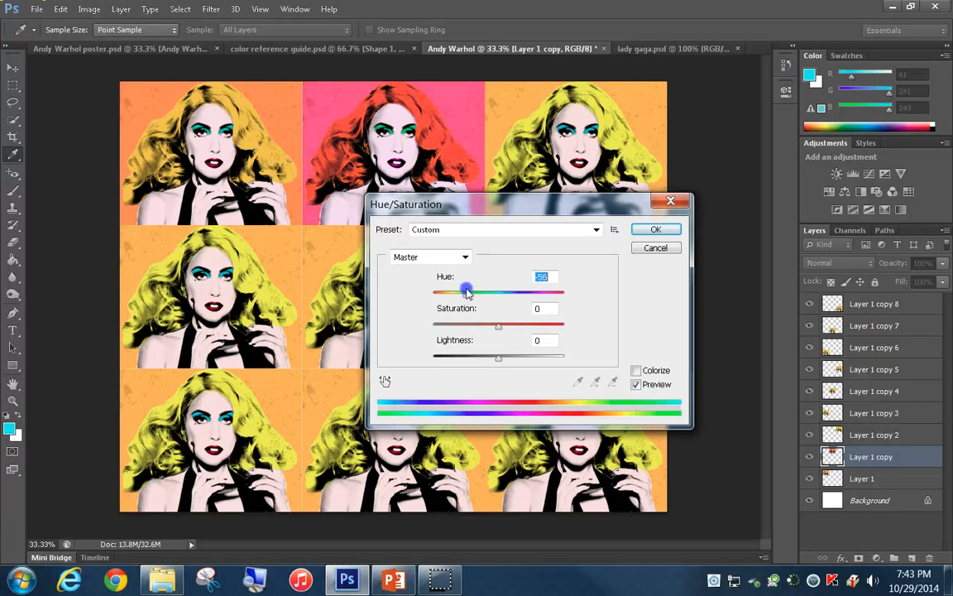
pyautogui.click(656, 231)
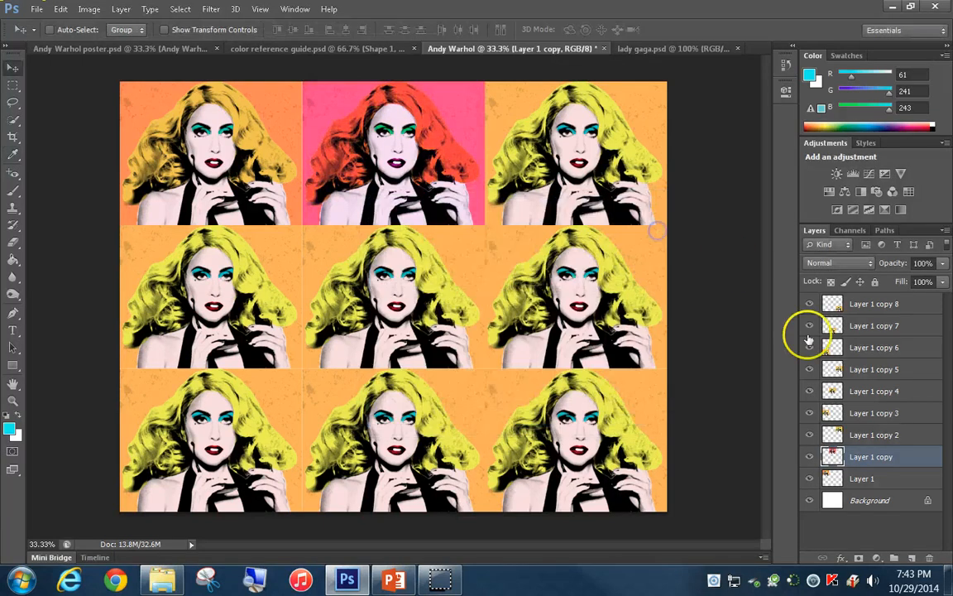
# Step: Apply a Hue/Saturation adjustment with Hue +21 to Layer 1 copy 2, the upper-right portrait
pyautogui.click(884, 436)
pyautogui.click(89, 9)
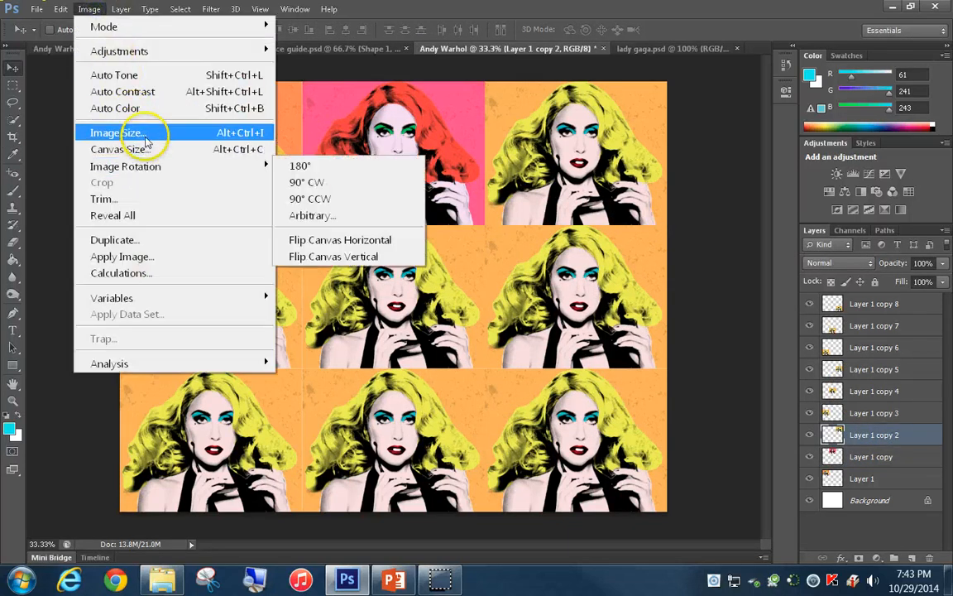
pyautogui.moveTo(156, 51)
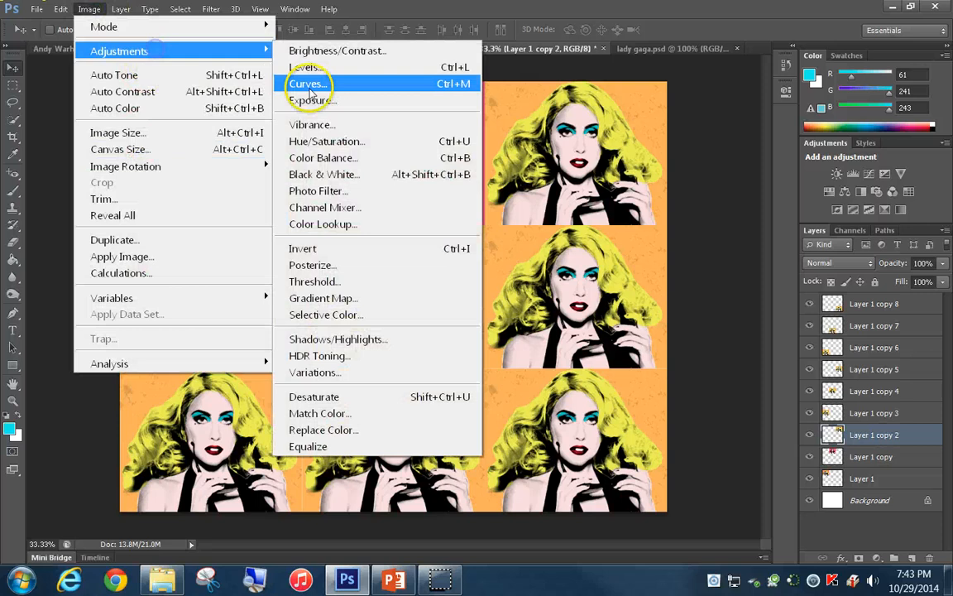
pyautogui.click(356, 141)
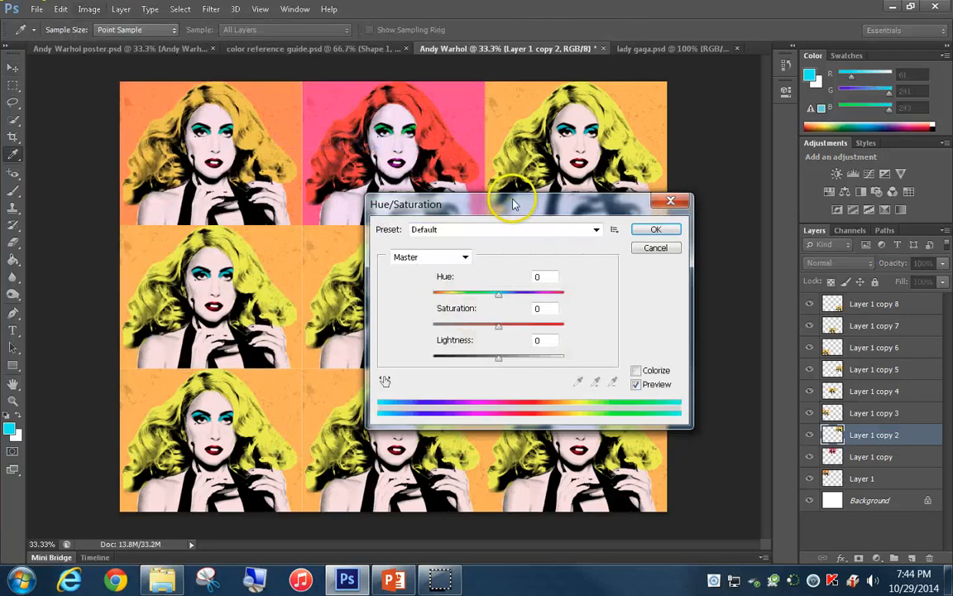
pyautogui.moveTo(513, 204); pyautogui.dragTo(329, 192)
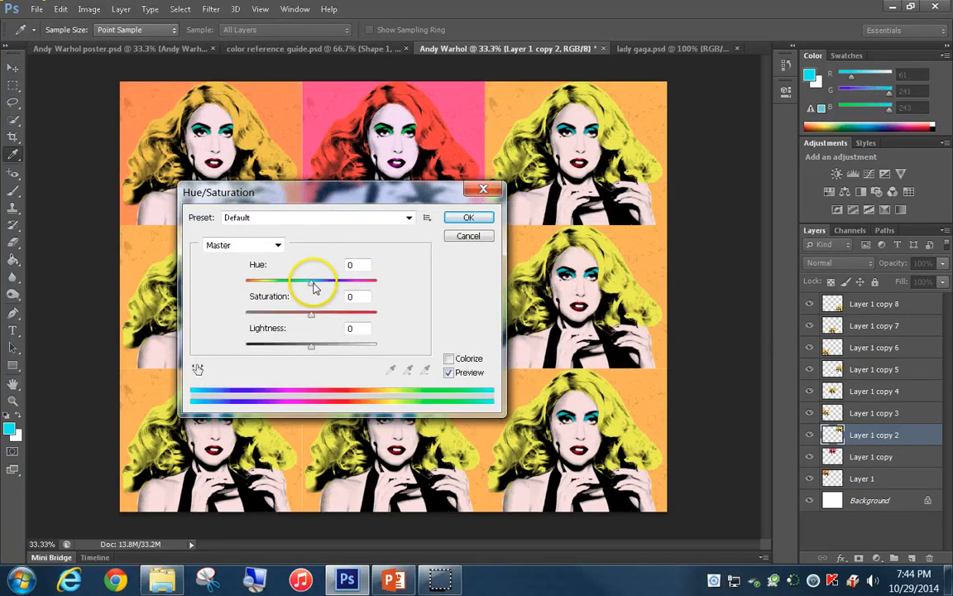
pyautogui.moveTo(314, 283); pyautogui.dragTo(318, 282)
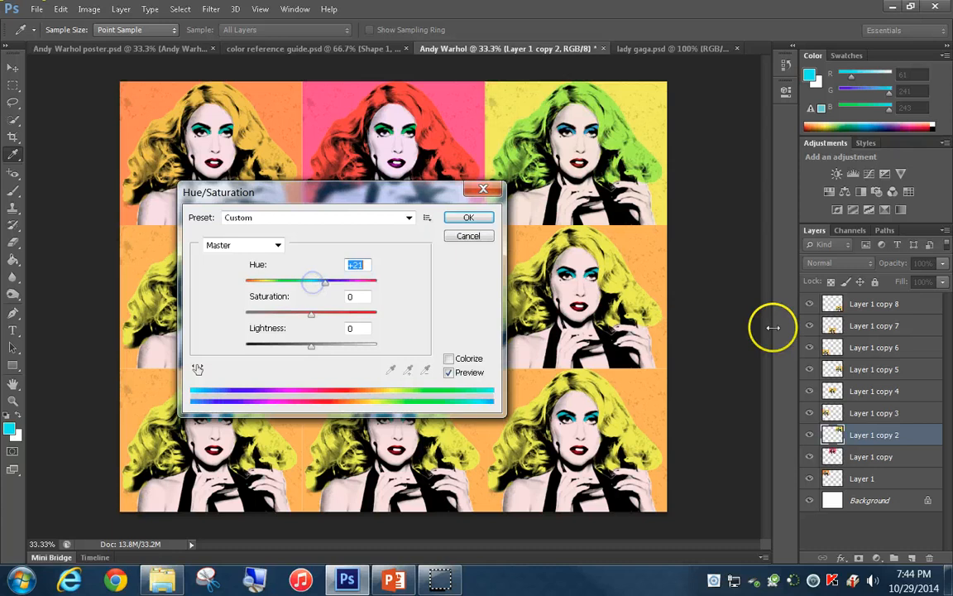
pyautogui.click(469, 217)
pyautogui.press('v')
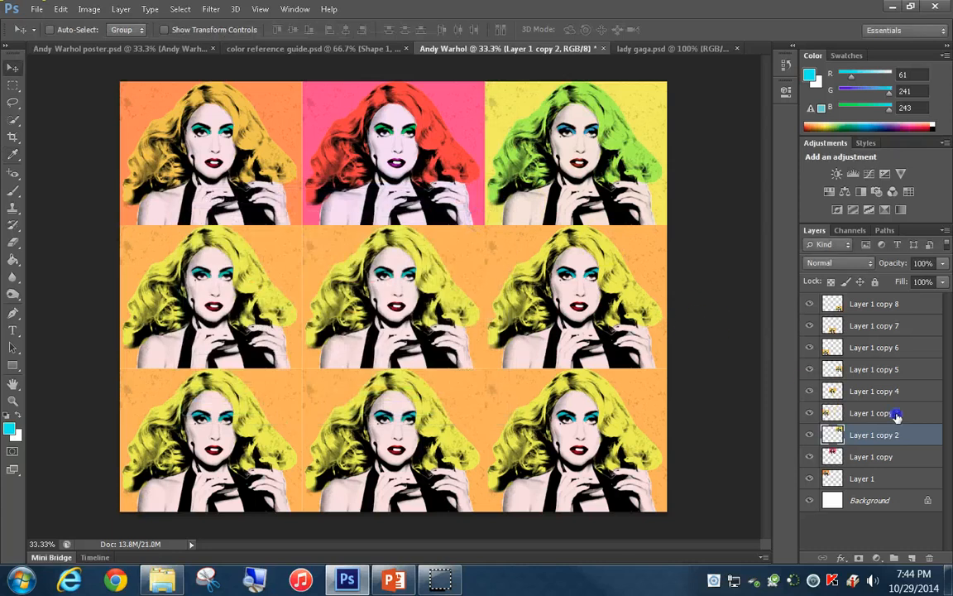
# Step: Apply a Hue/Saturation adjustment with Hue about +155 to Layer 1 copy 3, the first portrait in the middle row
pyautogui.click(897, 417)
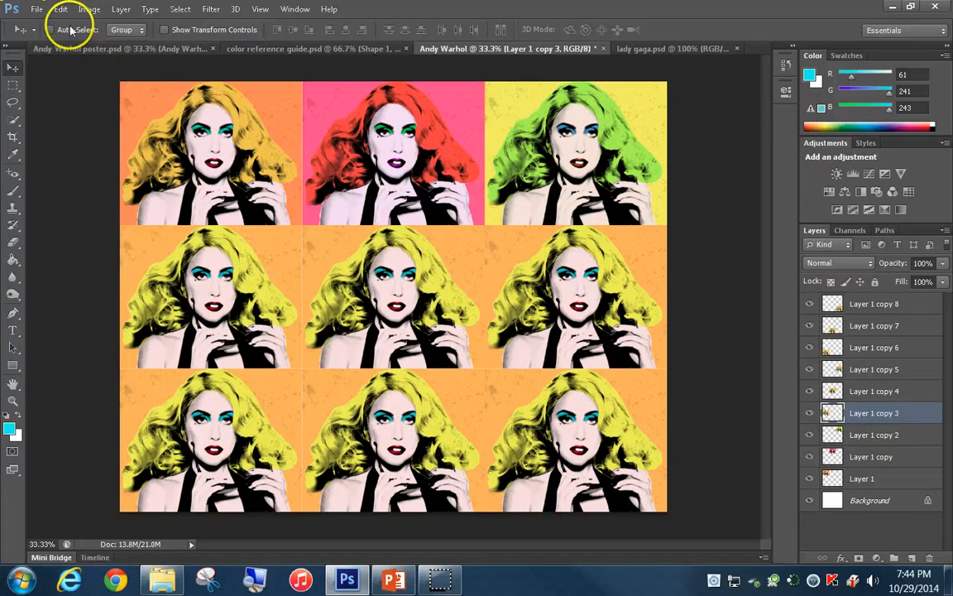
pyautogui.click(89, 9)
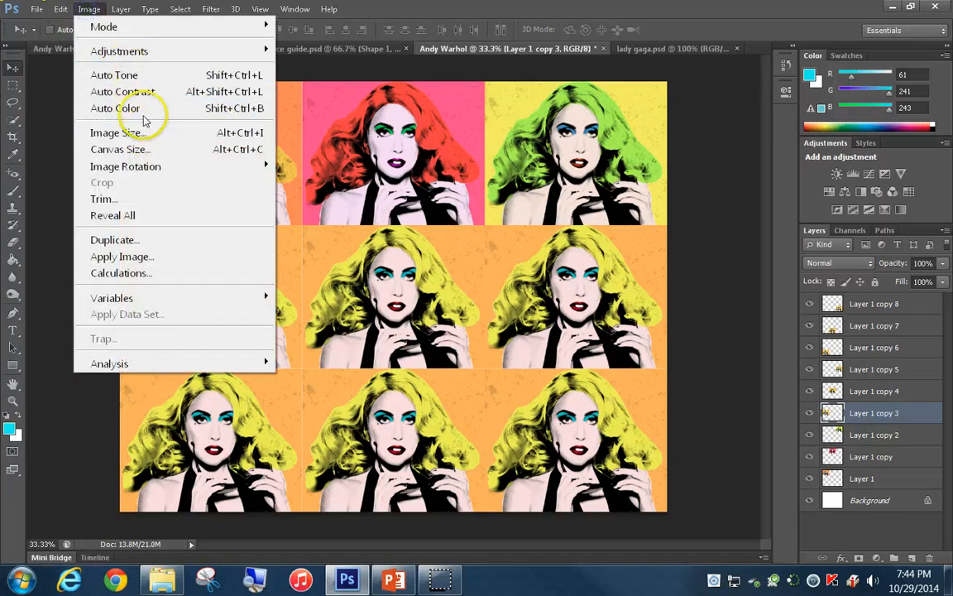
pyautogui.moveTo(257, 49)
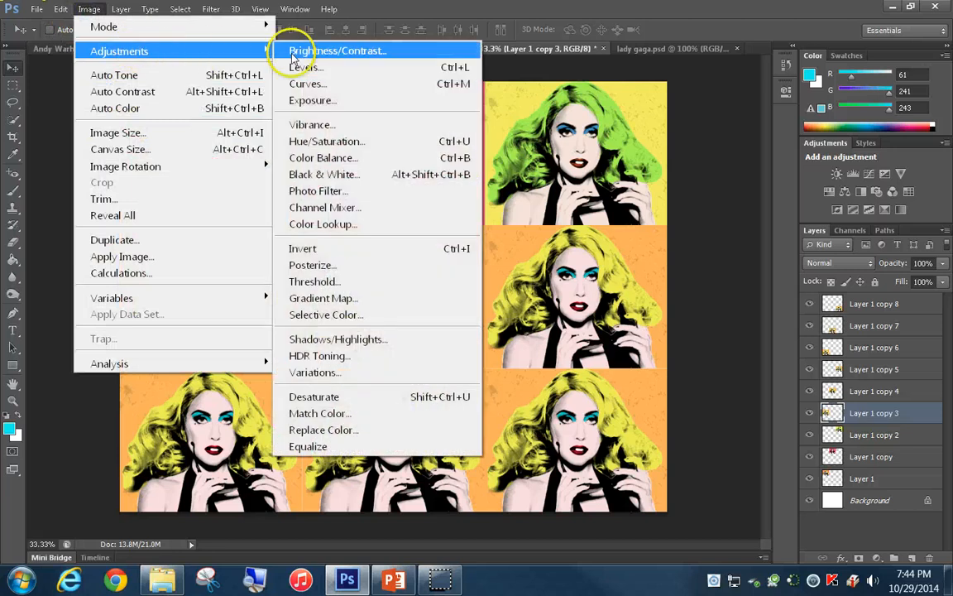
pyautogui.click(328, 142)
pyautogui.moveTo(359, 190); pyautogui.dragTo(520, 245)
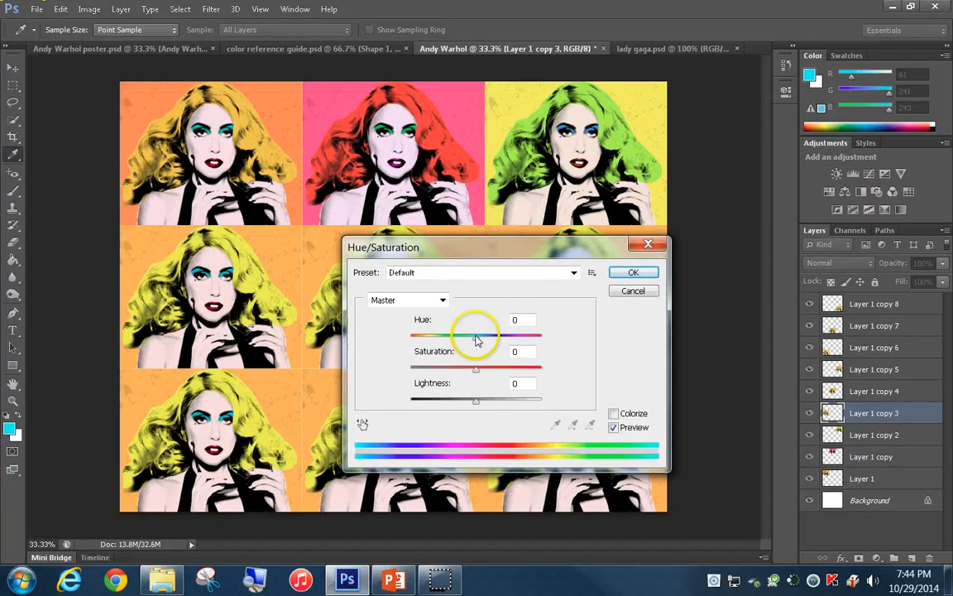
pyautogui.moveTo(477, 338); pyautogui.dragTo(537, 344)
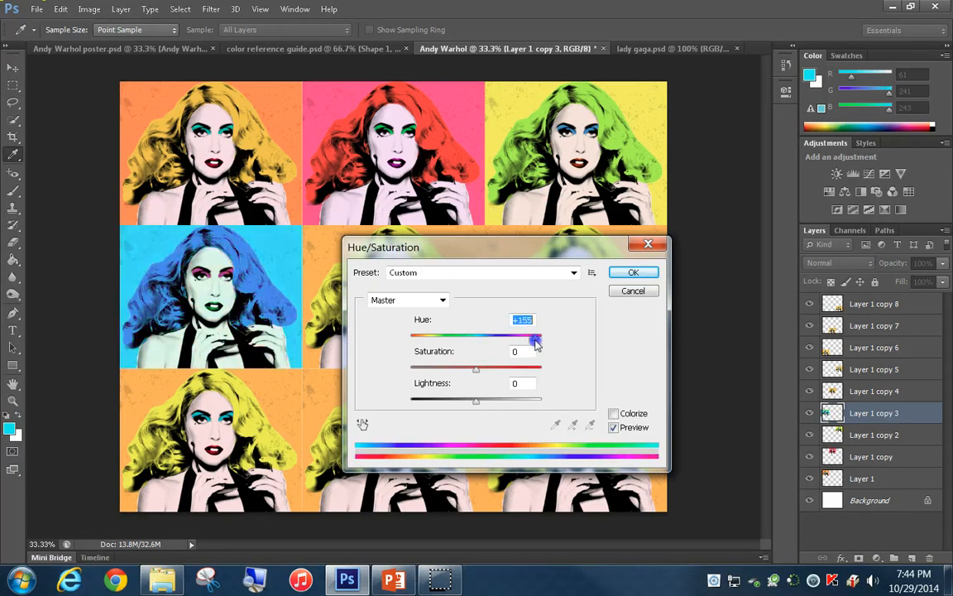
pyautogui.click(630, 274)
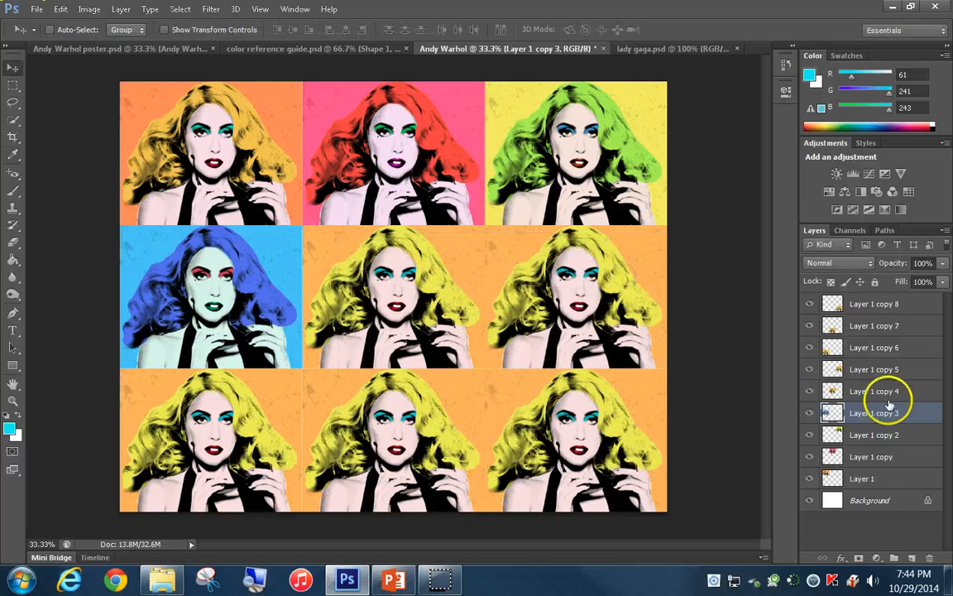
# Step: Apply a Hue/Saturation adjustment with Hue -120 to Layer 1 copy 4, the portrait in the centre of the grid
pyautogui.click(888, 397)
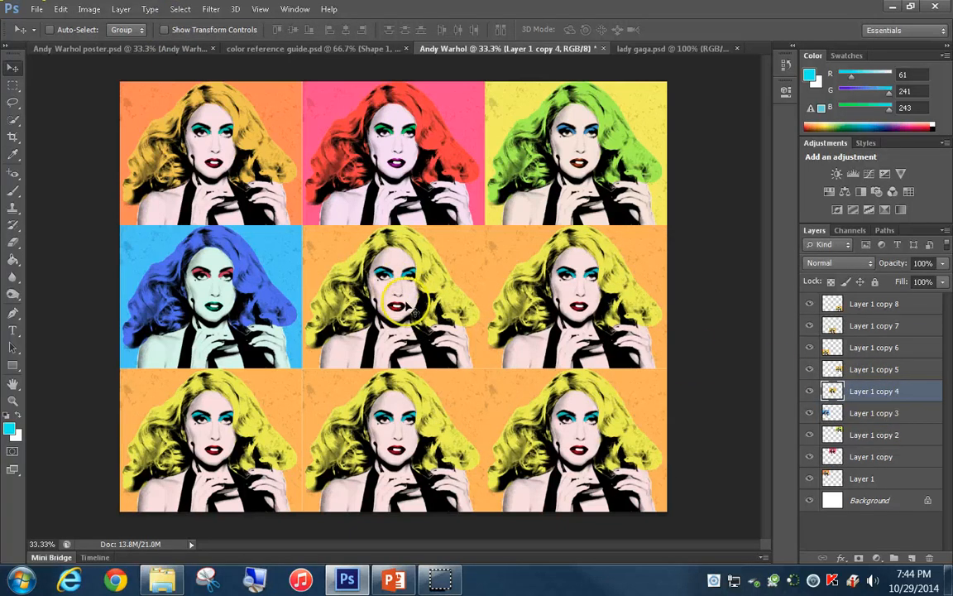
pyautogui.click(88, 12)
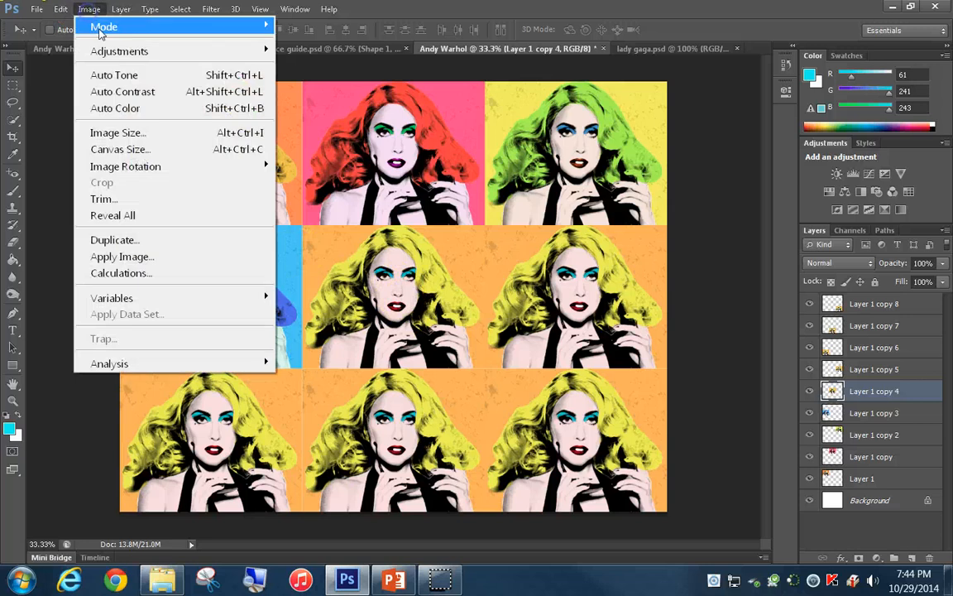
pyautogui.moveTo(125, 52)
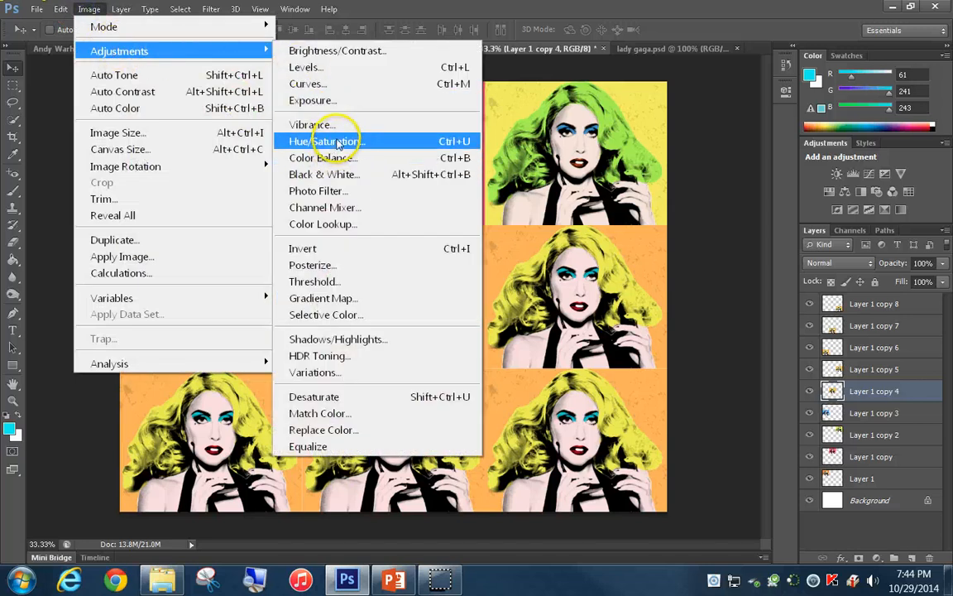
pyautogui.click(331, 140)
pyautogui.moveTo(481, 261); pyautogui.dragTo(580, 304)
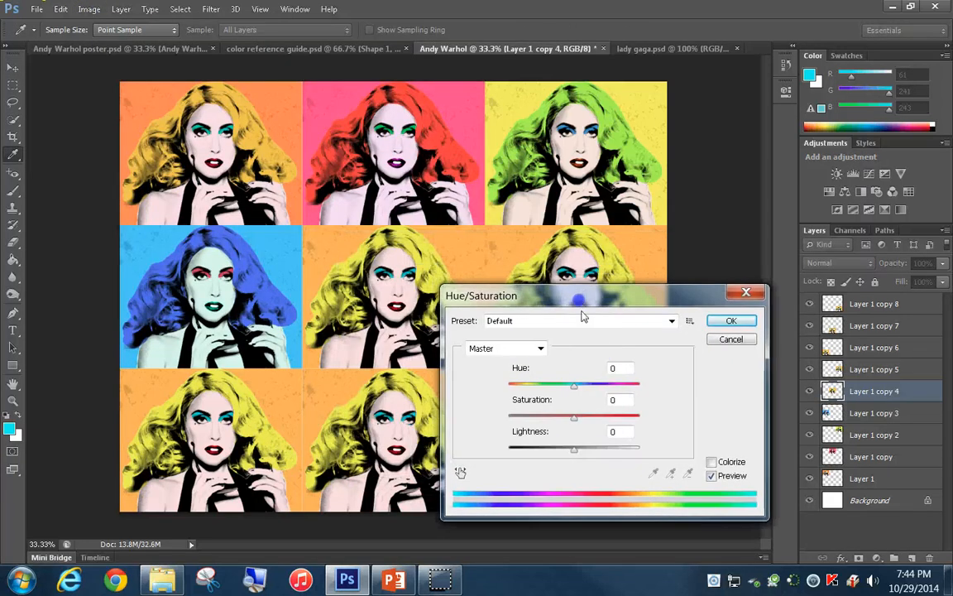
pyautogui.moveTo(573, 384); pyautogui.dragTo(640, 388)
pyautogui.moveTo(577, 393); pyautogui.dragTo(528, 388)
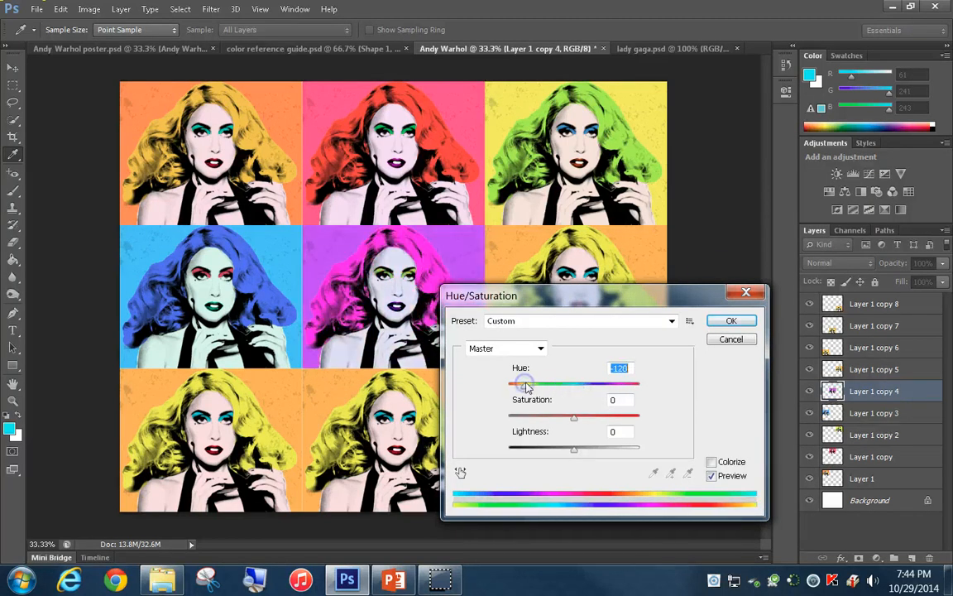
pyautogui.click(731, 320)
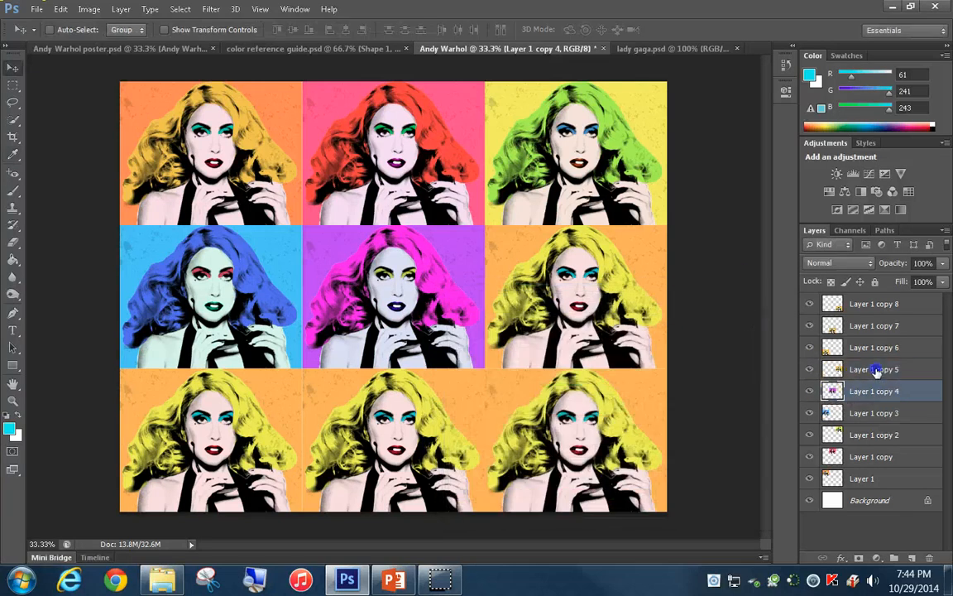
# Step: Apply a Hue/Saturation adjustment with Hue +116 to Layer 1 copy 5, the last portrait in the middle row
pyautogui.click(878, 371)
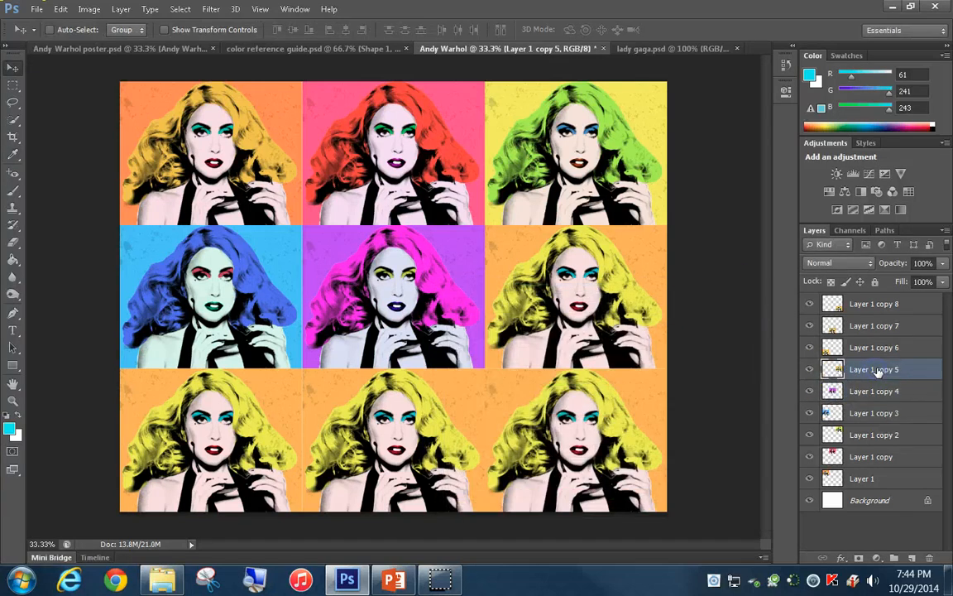
pyautogui.click(90, 10)
pyautogui.moveTo(128, 50)
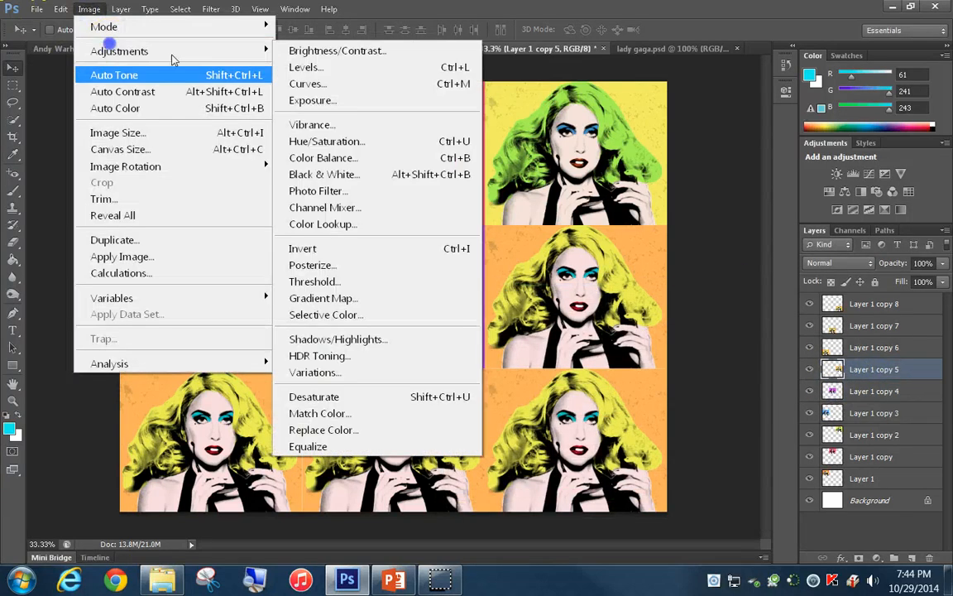
pyautogui.click(310, 141)
pyautogui.moveTo(575, 304); pyautogui.dragTo(429, 327)
pyautogui.moveTo(432, 410); pyautogui.dragTo(486, 411)
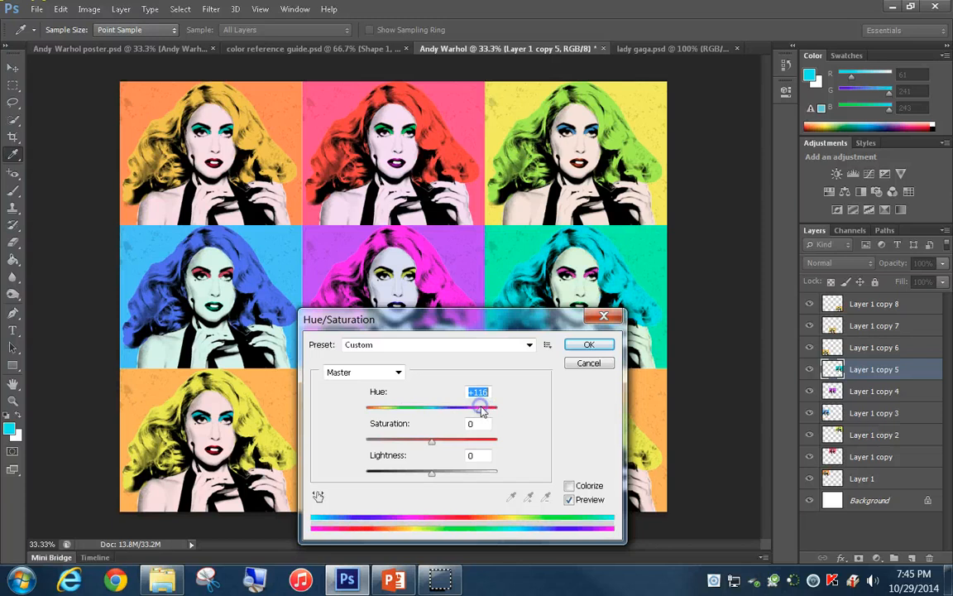
pyautogui.click(589, 344)
# Step: Apply a Hue/Saturation adjustment with Hue about +63 to Layer 1 copy 6, the lower-left portrait
pyautogui.click(886, 348)
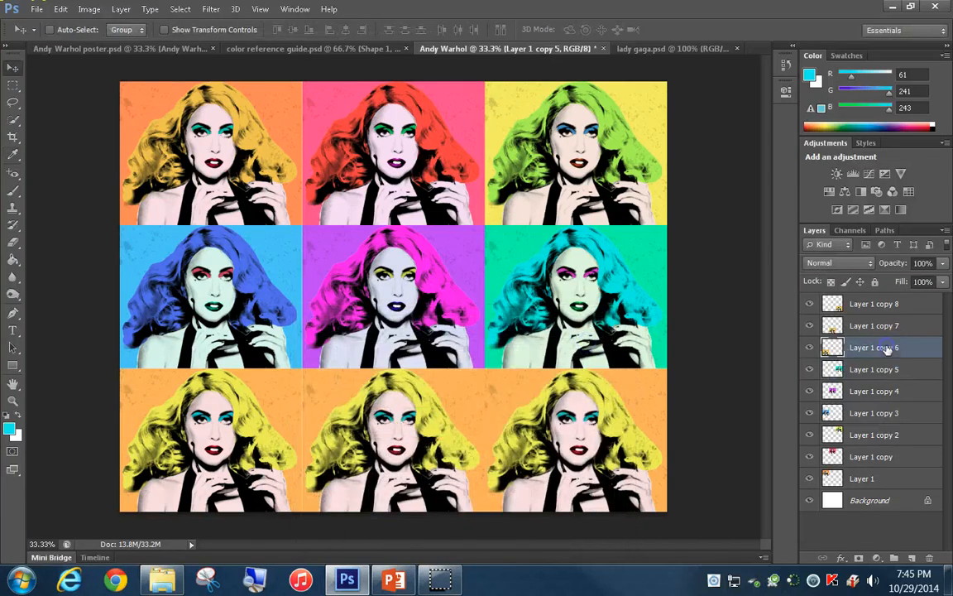
pyautogui.click(89, 9)
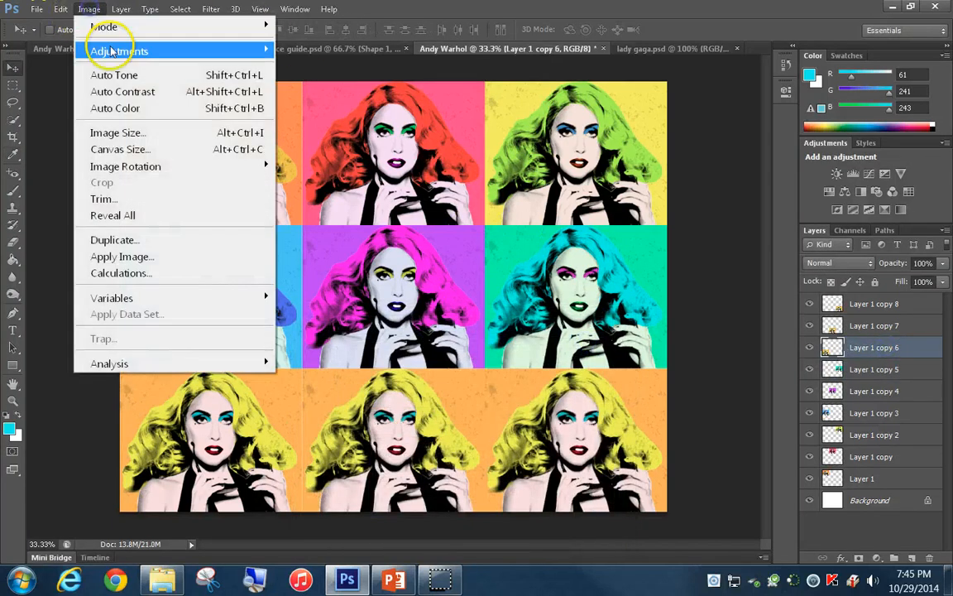
pyautogui.moveTo(122, 58)
pyautogui.click(335, 142)
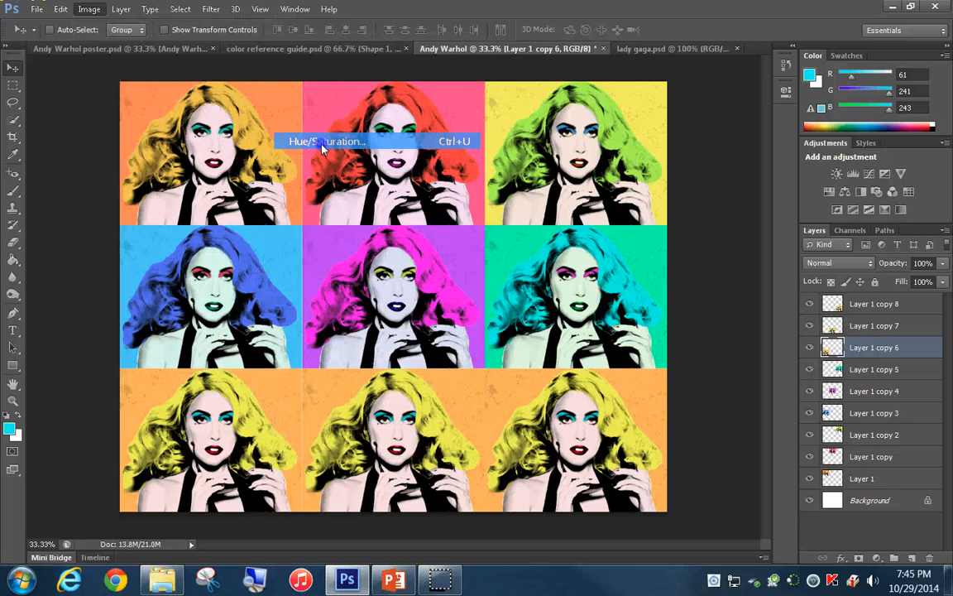
pyautogui.moveTo(438, 323); pyautogui.dragTo(489, 341)
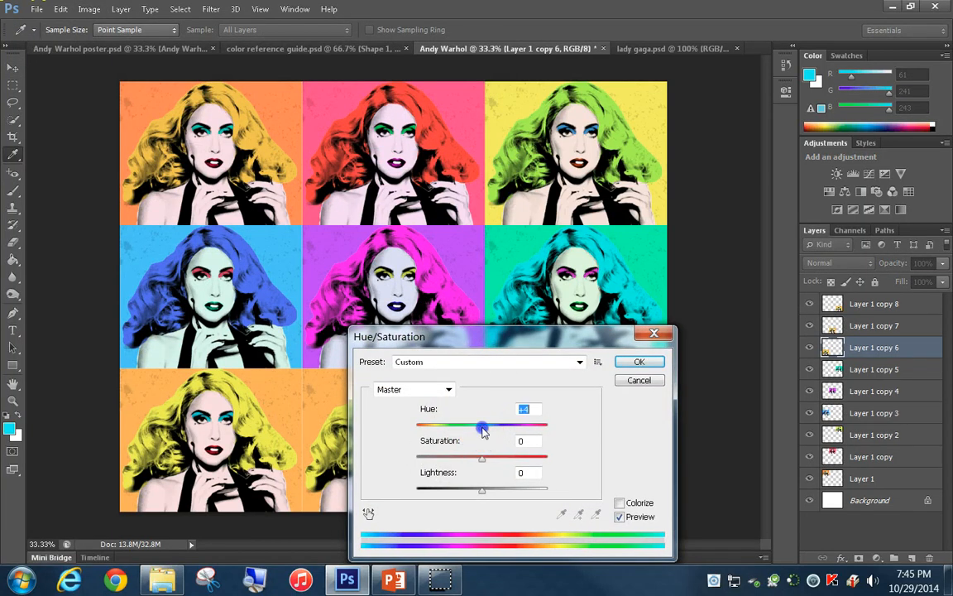
pyautogui.moveTo(483, 429); pyautogui.dragTo(518, 438)
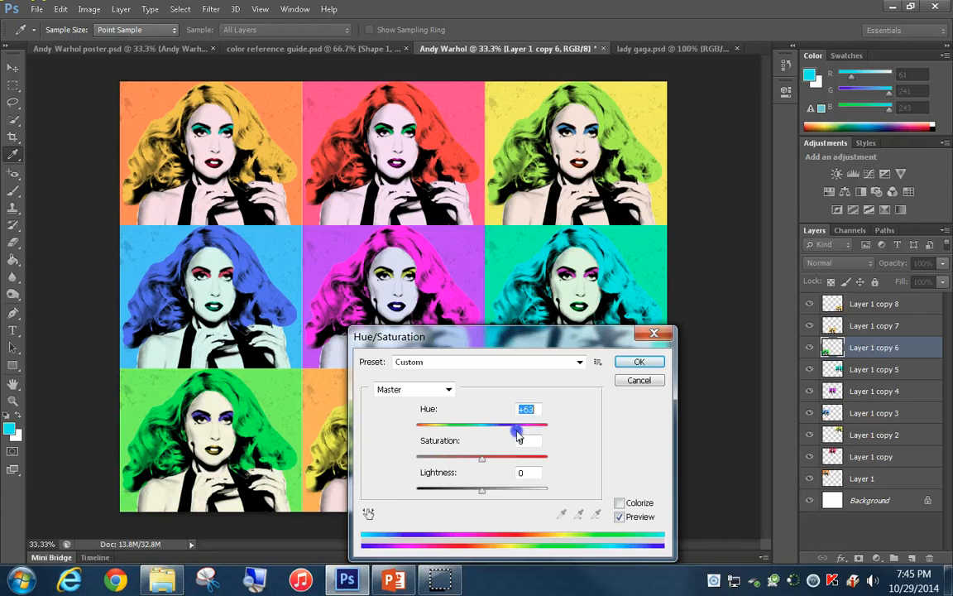
pyautogui.click(643, 361)
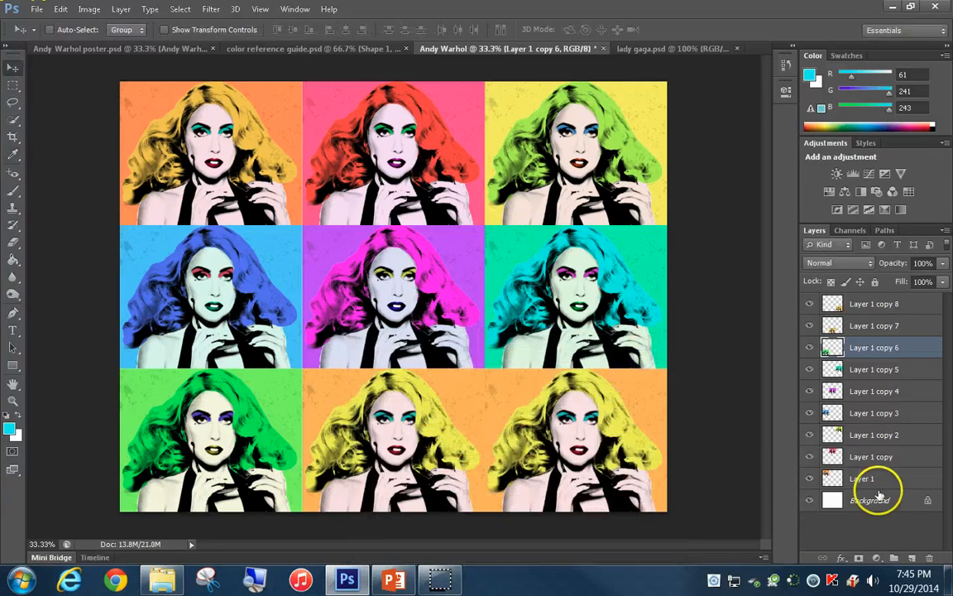
# Step: Apply a Hue/Saturation adjustment with Hue 0 to Layer 1 copy 7, the middle portrait in the bottom row
pyautogui.click(828, 324)
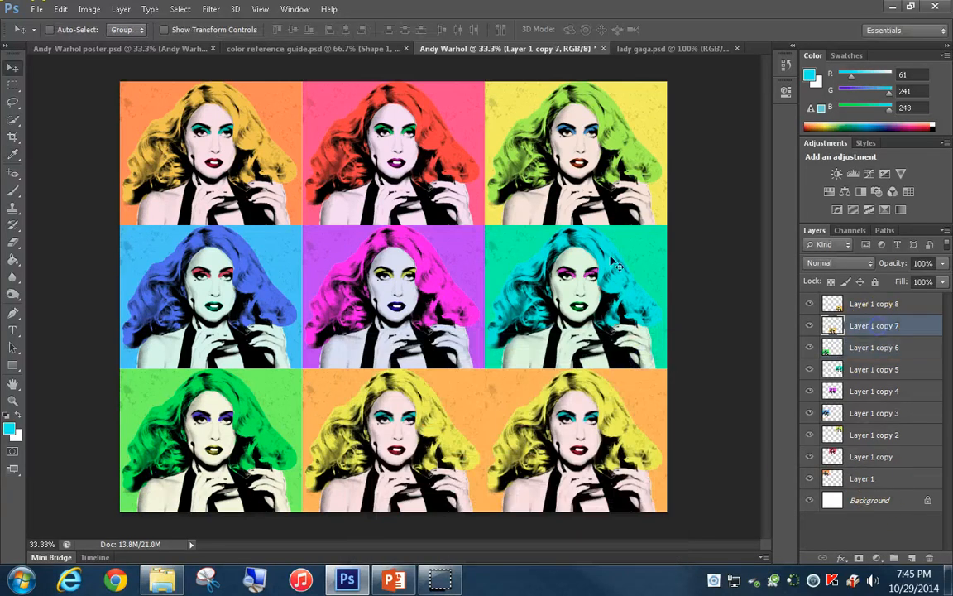
pyautogui.click(89, 10)
pyautogui.moveTo(115, 50)
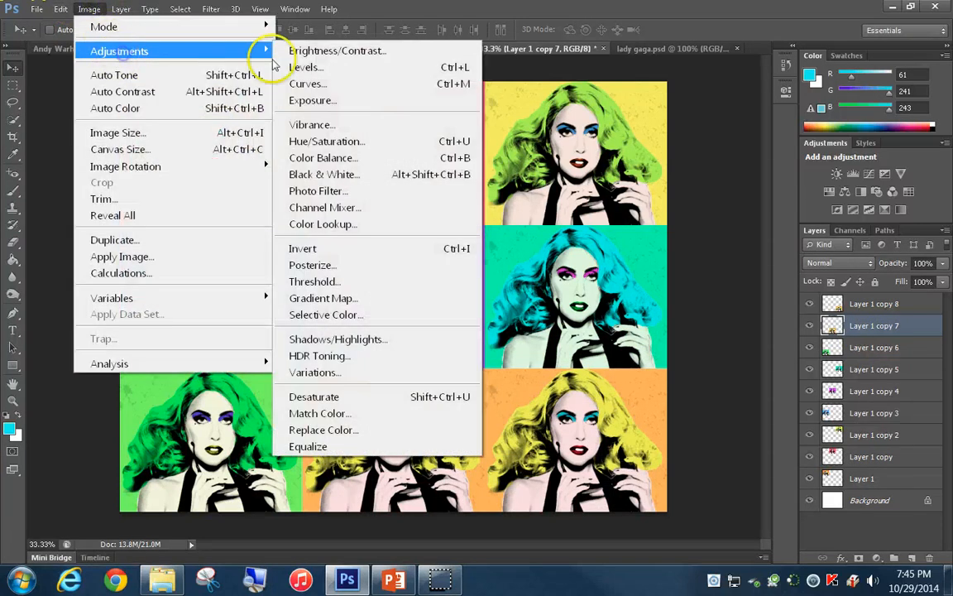
pyautogui.click(327, 140)
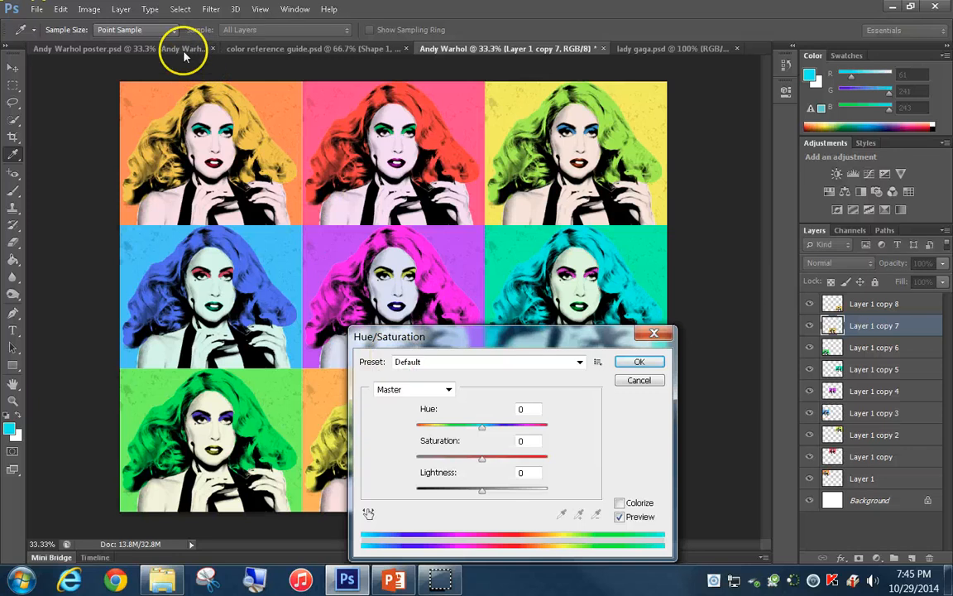
pyautogui.moveTo(534, 338); pyautogui.dragTo(739, 390)
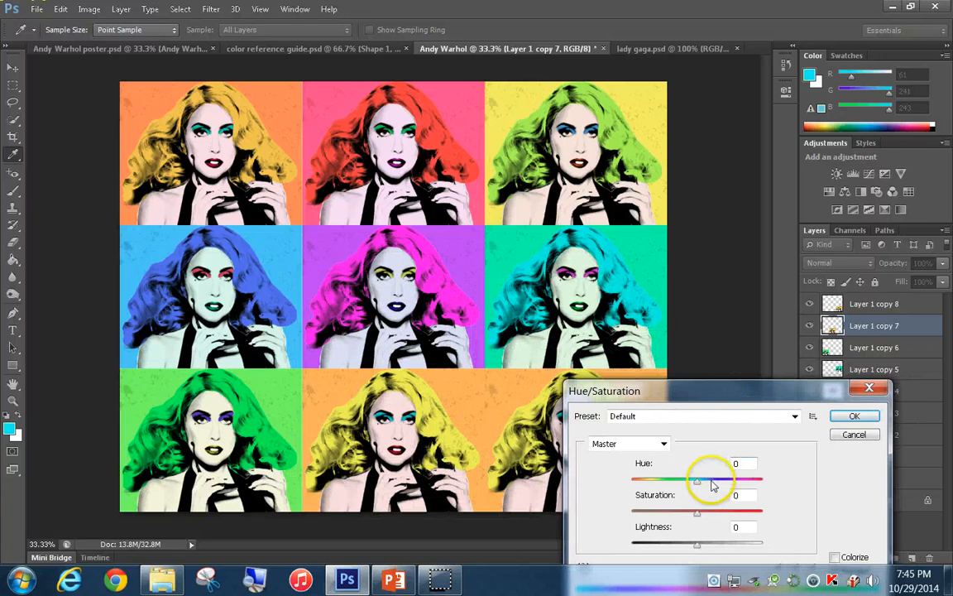
pyautogui.moveTo(698, 482); pyautogui.dragTo(700, 486)
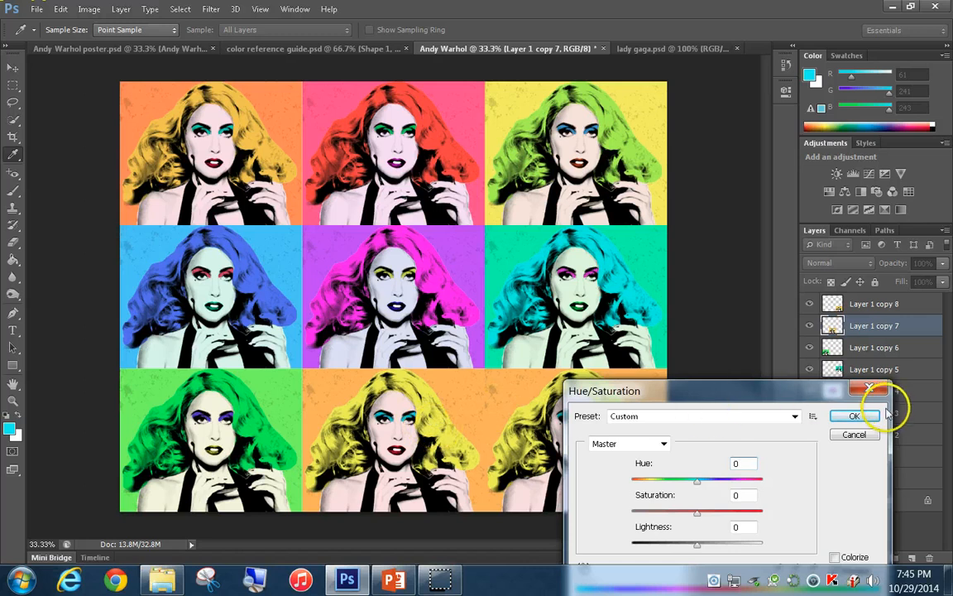
pyautogui.click(854, 416)
# Step: Apply a Hue/Saturation adjustment with Hue -37 to Layer 1 copy 8, the last portrait in the bottom row
pyautogui.click(821, 303)
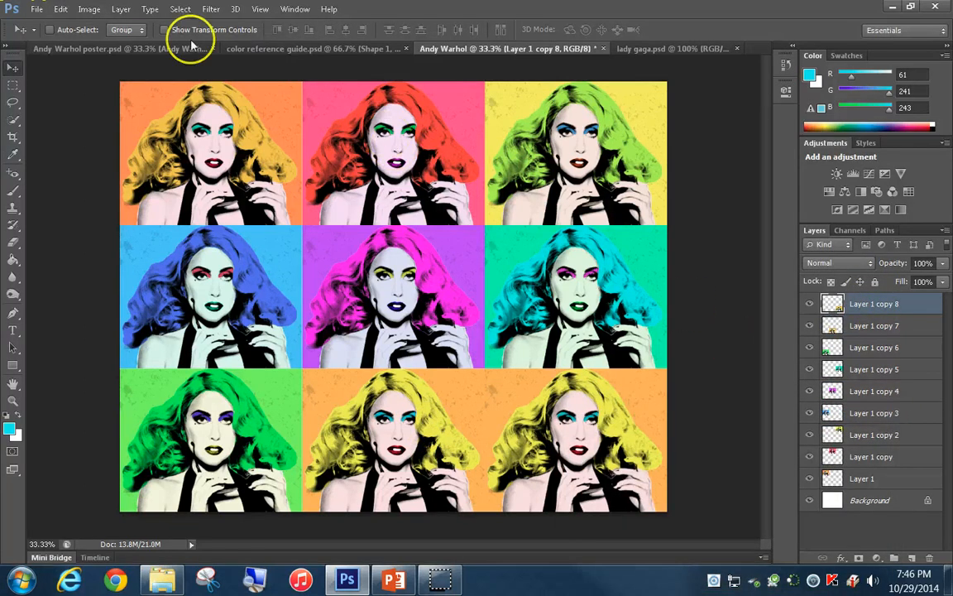
pyautogui.click(87, 13)
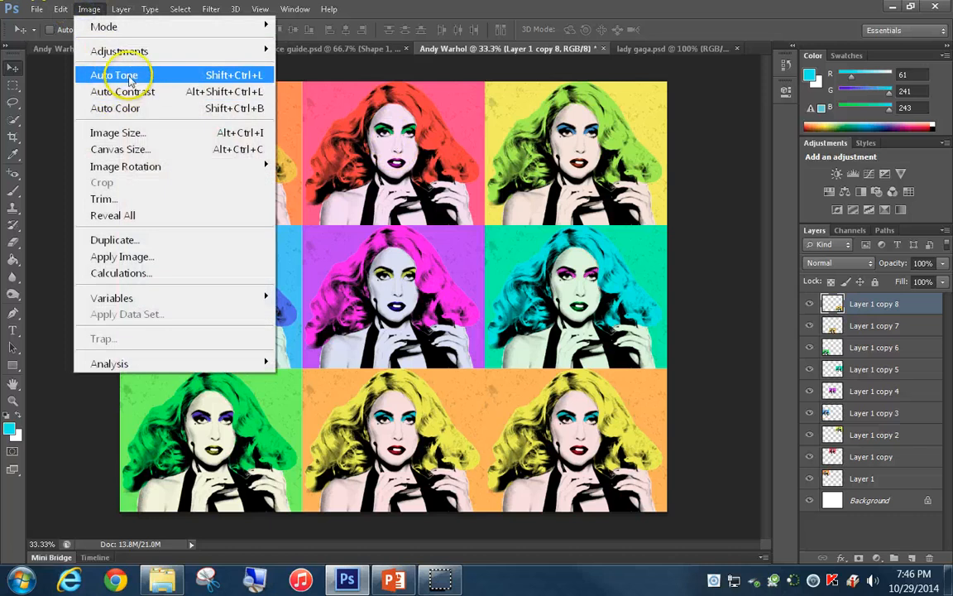
pyautogui.moveTo(182, 60)
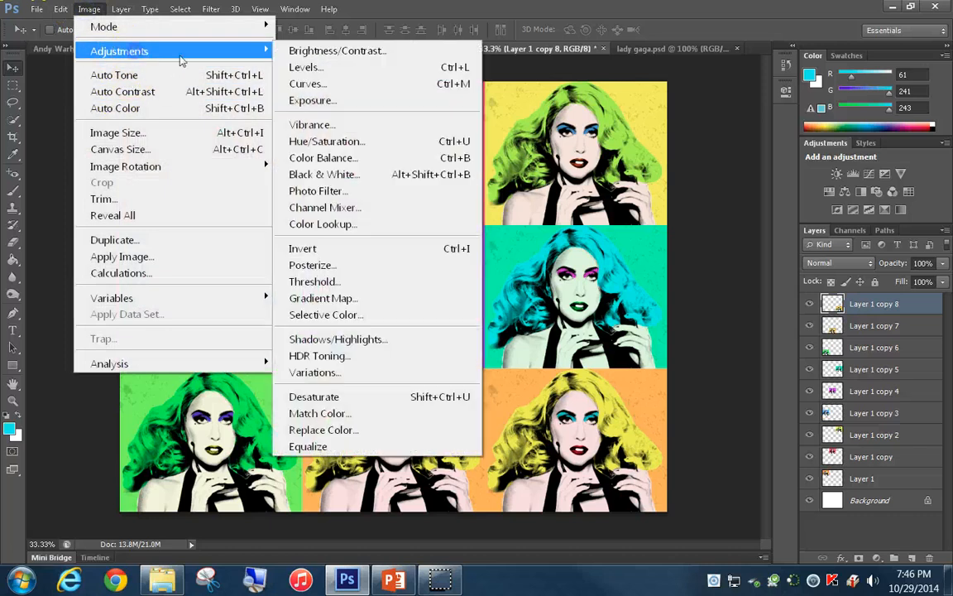
pyautogui.click(362, 141)
pyautogui.moveTo(656, 393); pyautogui.dragTo(714, 380)
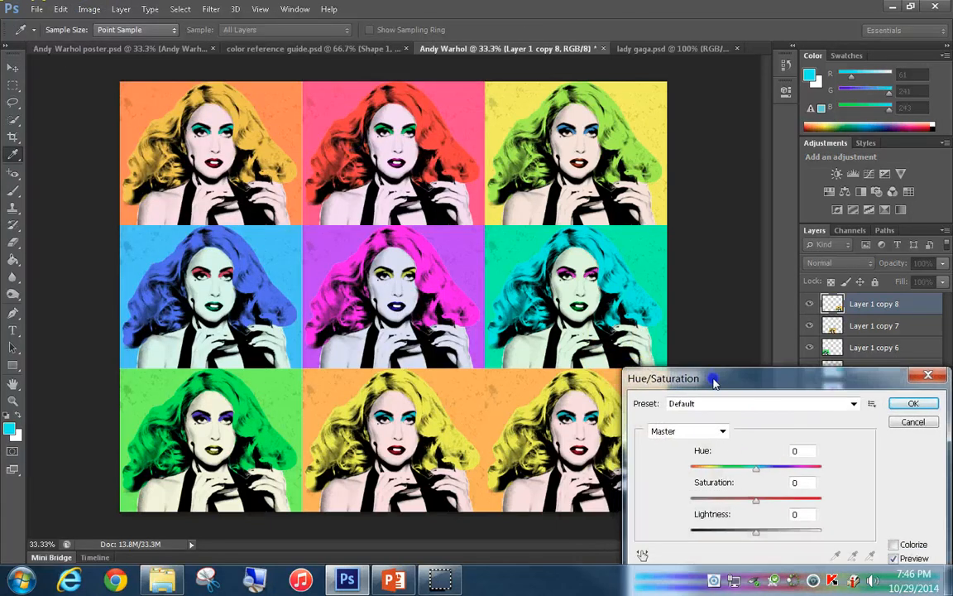
pyautogui.moveTo(768, 465); pyautogui.dragTo(754, 472)
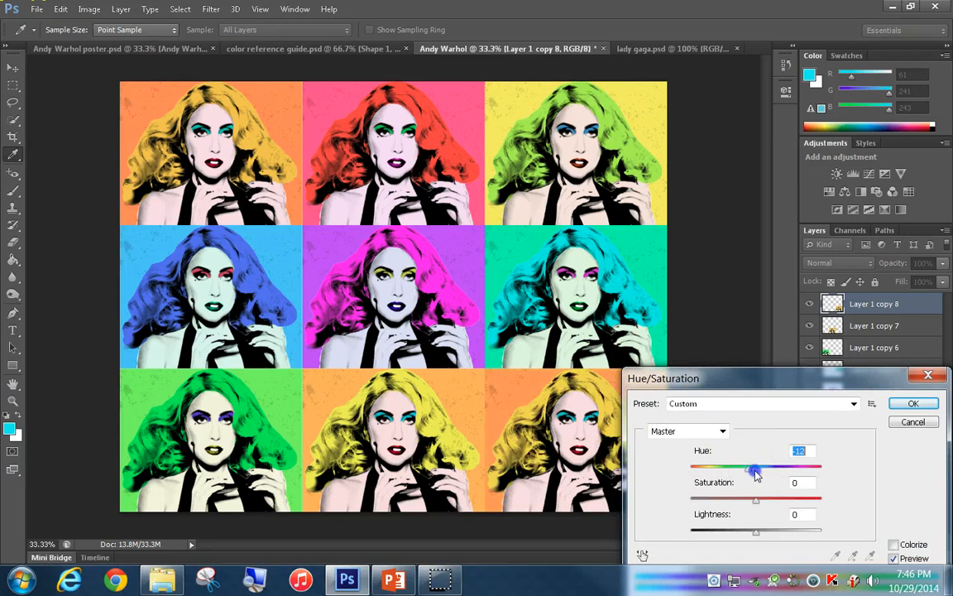
pyautogui.hotkey('shift', 'Down')
pyautogui.press('Down')
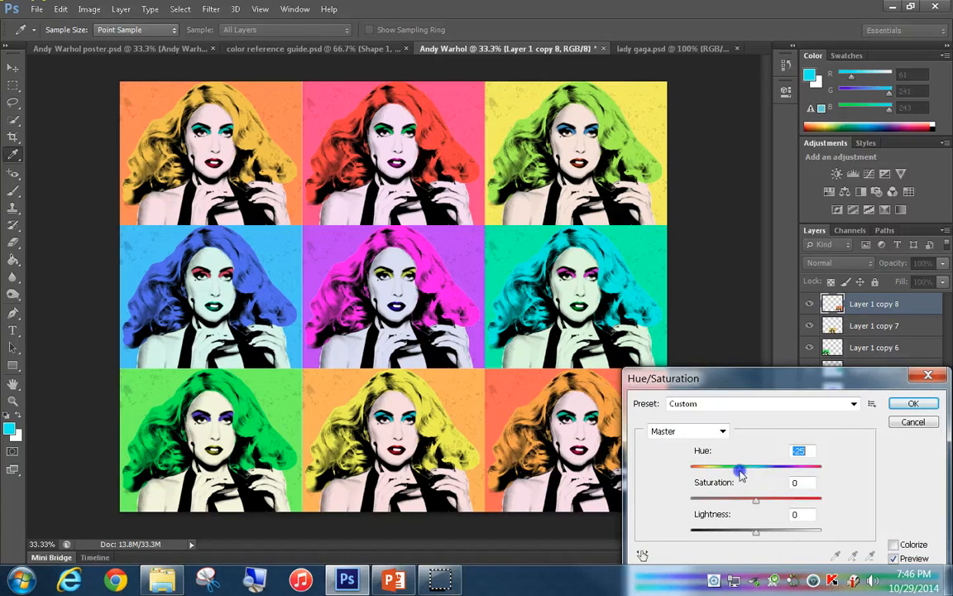
pyautogui.press('Down')
pyautogui.press('Down')
pyautogui.press('Down')
pyautogui.press('Down')
pyautogui.press('Down')
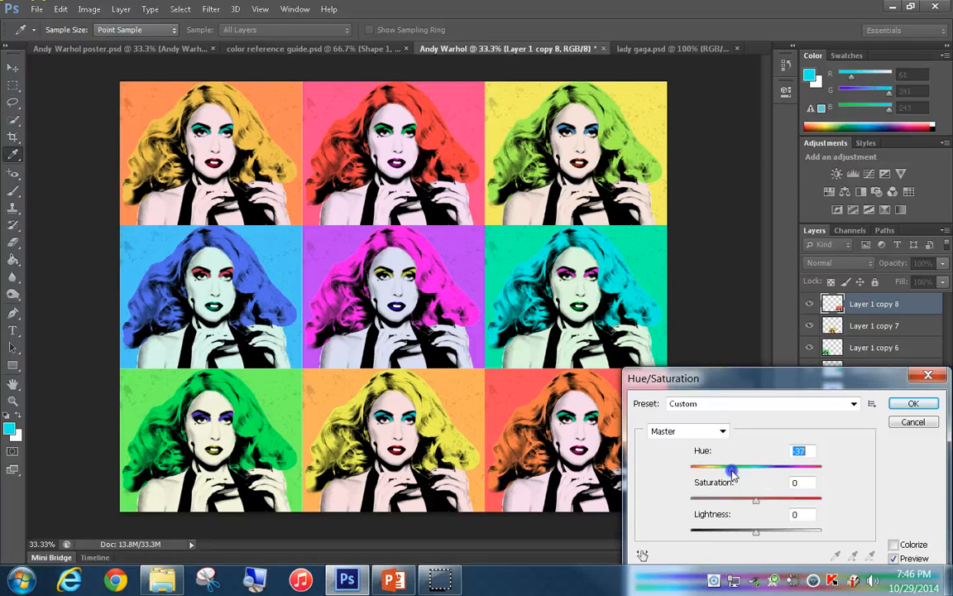
pyautogui.click(913, 403)
pyautogui.press('v')
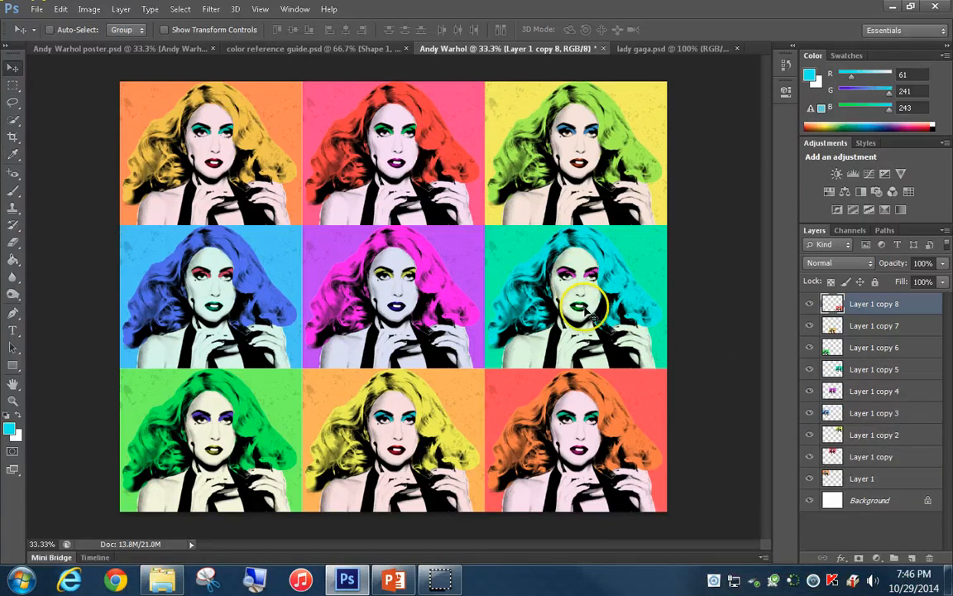
# Step: Flatten the image and convert the Background into a regular layer named Andy Warhol
pyautogui.rightClick(890, 482)
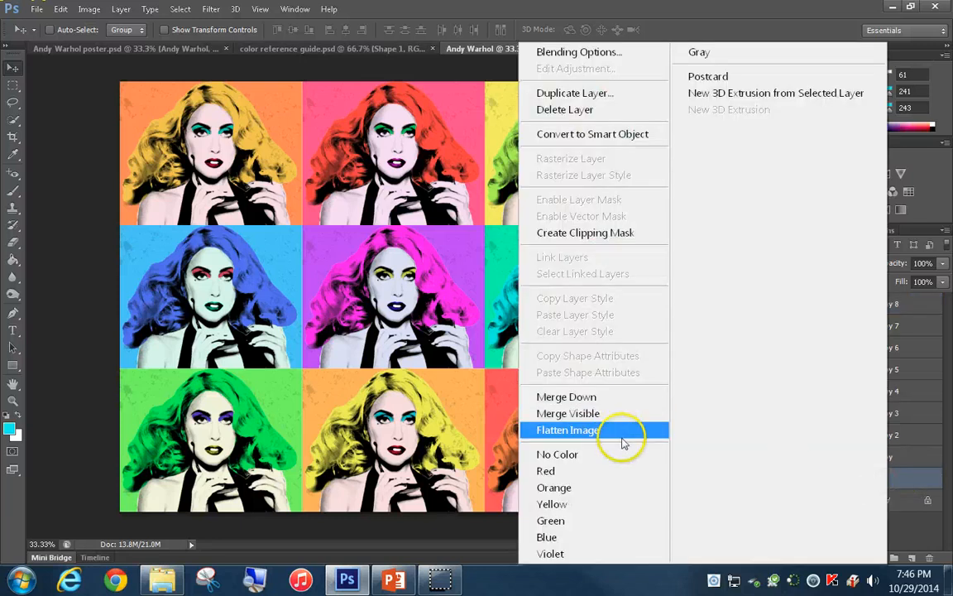
pyautogui.click(616, 429)
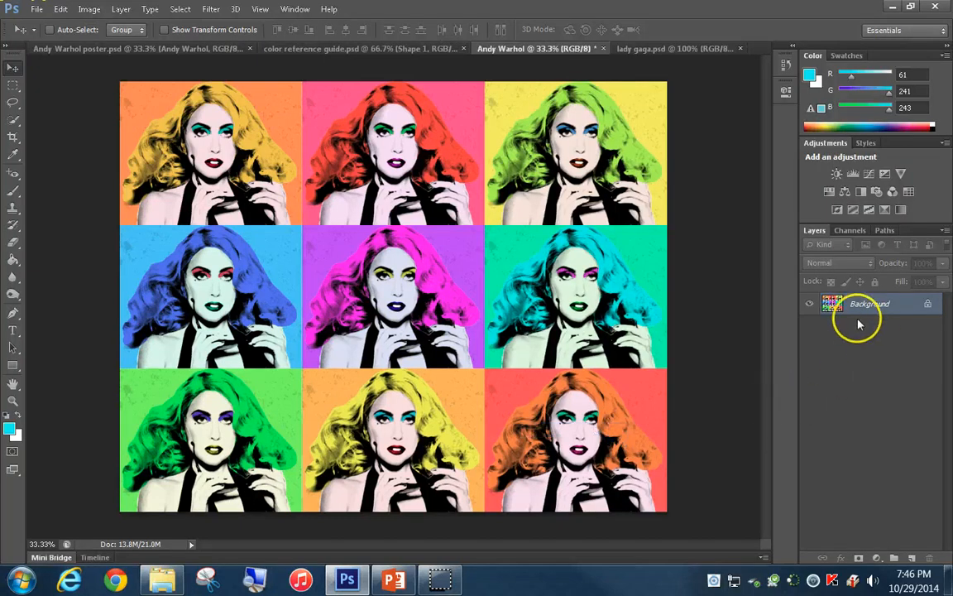
pyautogui.doubleClick(862, 306)
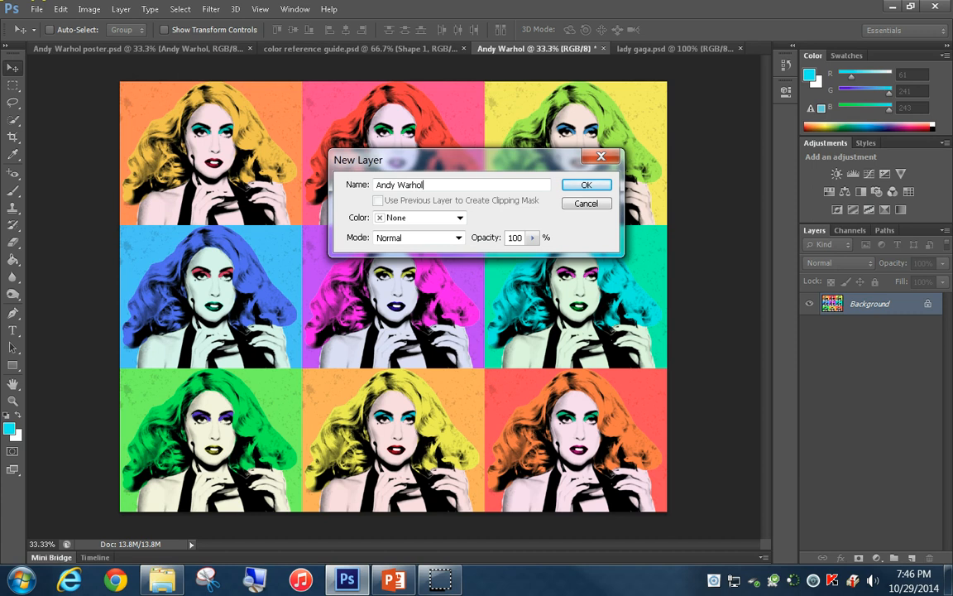
pyautogui.click(588, 185)
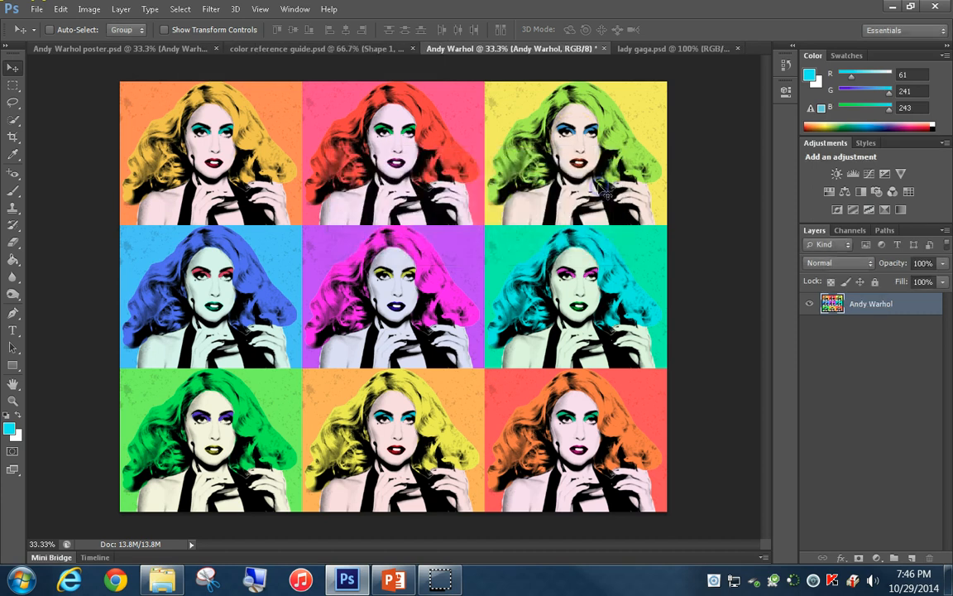